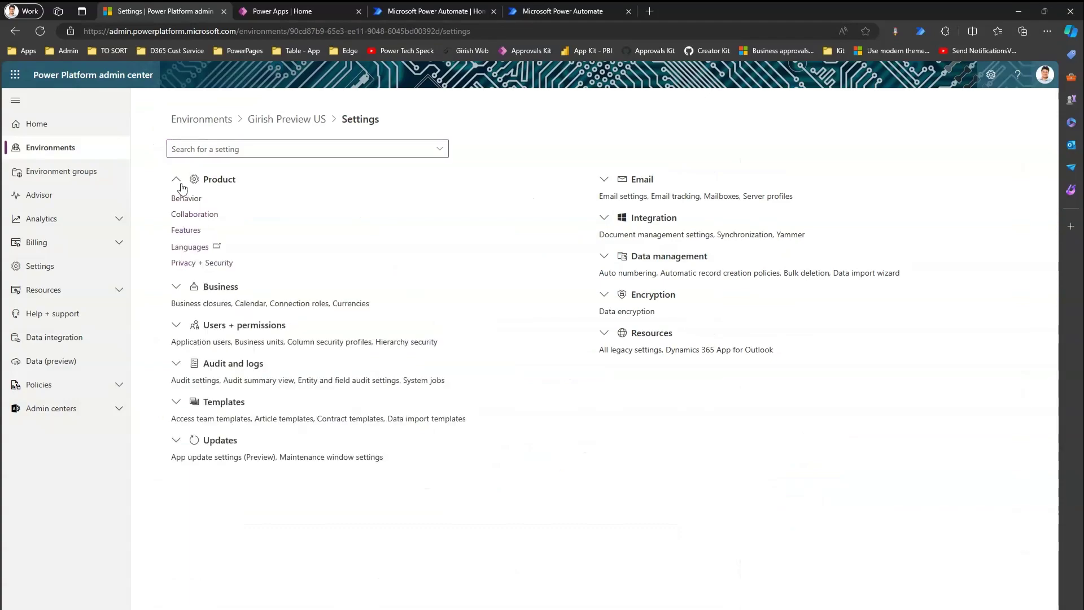
Open the environment's Features settings and locate the Cloud flow run history in Dataverse section.
{"action": "left_click", "coordinate": [185, 231]}
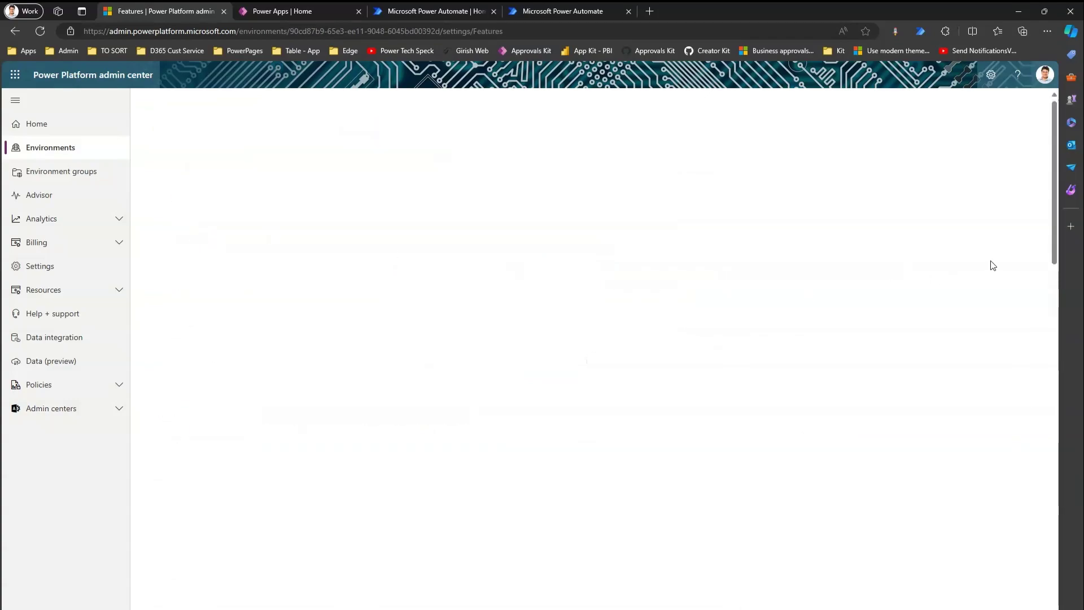
{"action": "scroll", "coordinate": [1053, 351], "scroll_direction": "down", "scroll_amount": 4}
{"action": "scroll", "coordinate": [1054, 352], "scroll_direction": "down", "scroll_amount": 15}
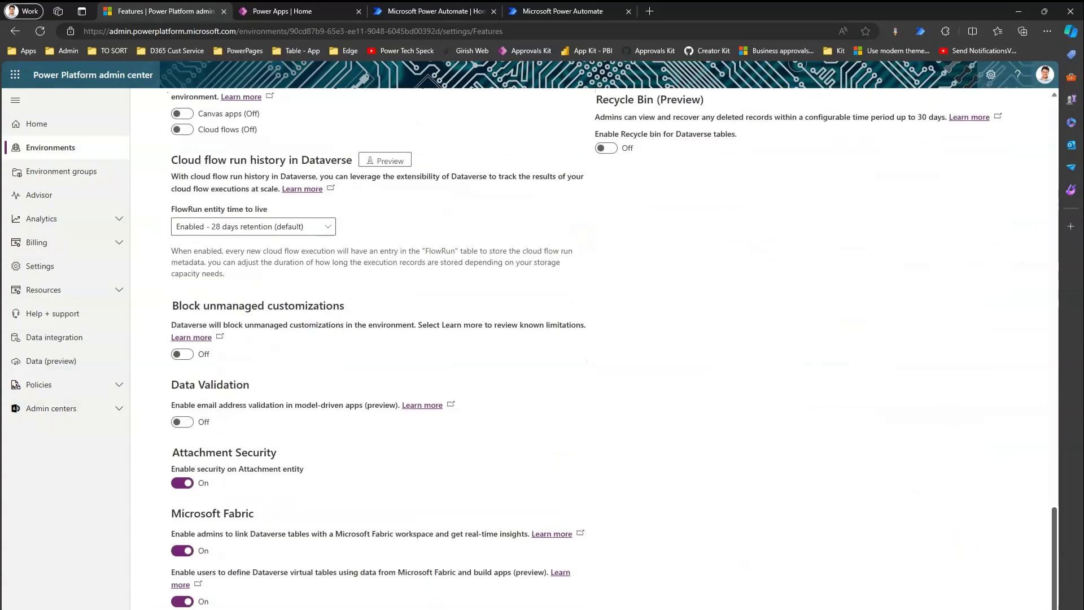
{"action": "scroll", "coordinate": [1002, 599], "scroll_direction": "up", "scroll_amount": 1}
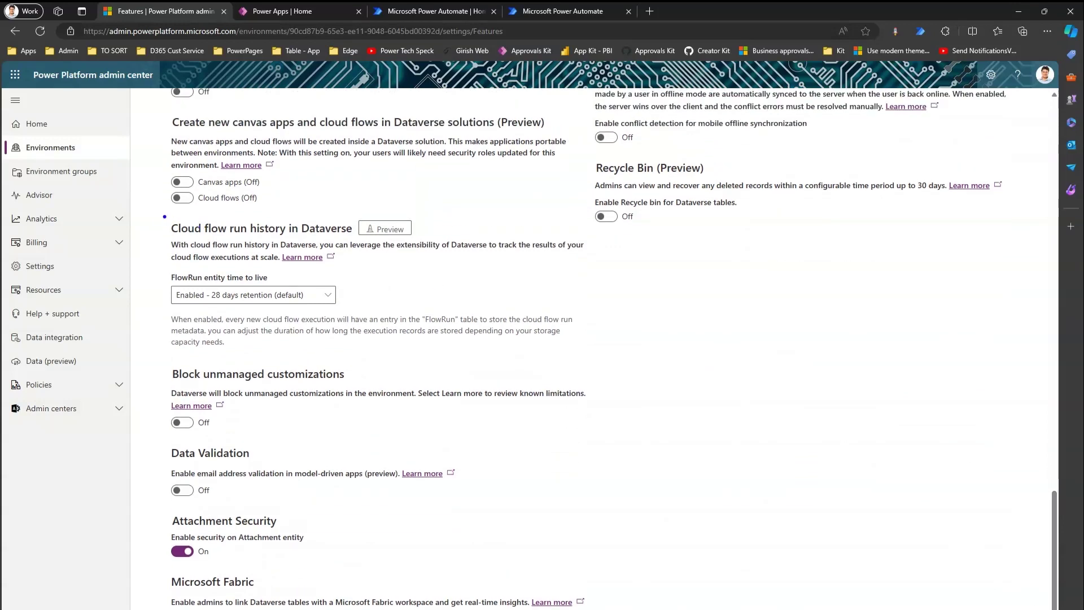
{"action": "left_click_drag", "start_coordinate": [164, 216], "coordinate": [600, 364]}
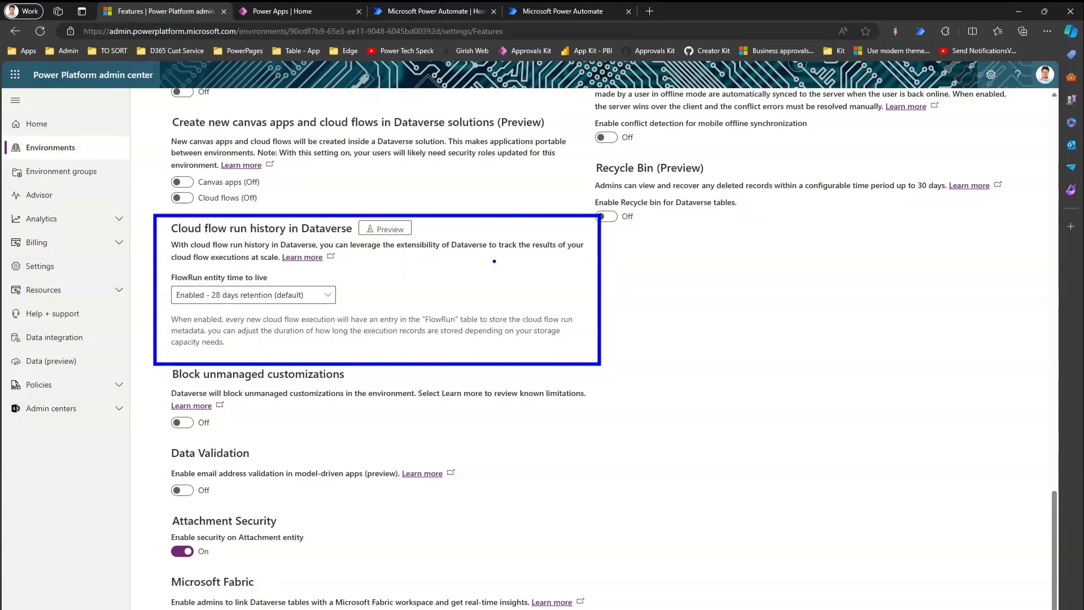
{"action": "mouse_move", "coordinate": [505, 278]}
{"action": "left_mouse_down"}
{"action": "mouse_move", "coordinate": [474, 290]}
{"action": "mouse_move", "coordinate": [372, 261]}
{"action": "mouse_move", "coordinate": [384, 258]}
{"action": "left_mouse_up"}
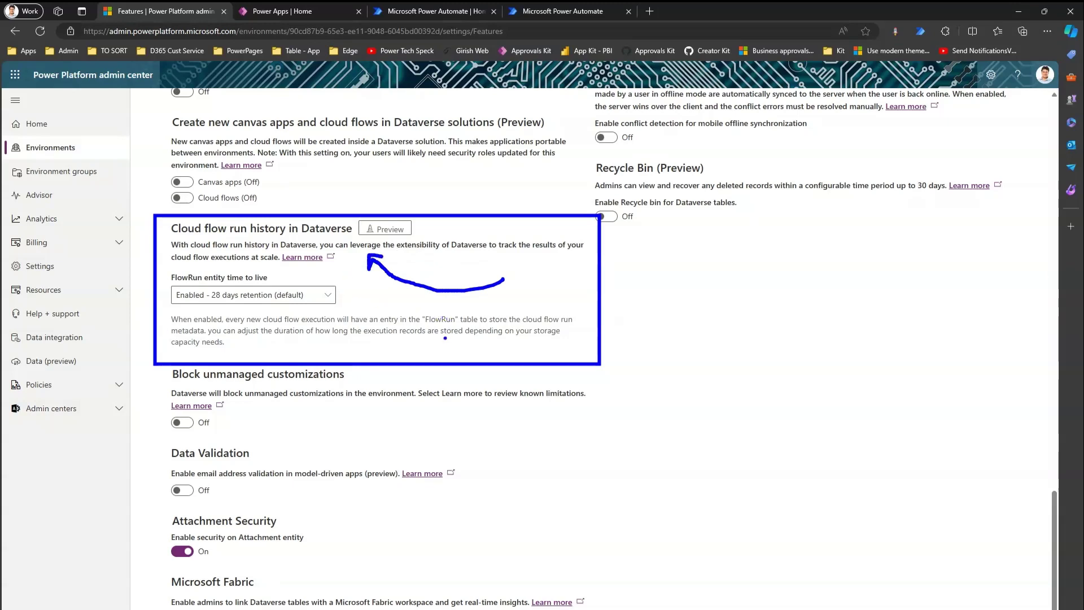
{"action": "mouse_move", "coordinate": [445, 346]}
{"action": "left_mouse_down"}
{"action": "mouse_move", "coordinate": [397, 297]}
{"action": "mouse_move", "coordinate": [362, 293]}
{"action": "mouse_move", "coordinate": [387, 315]}
{"action": "left_mouse_up"}
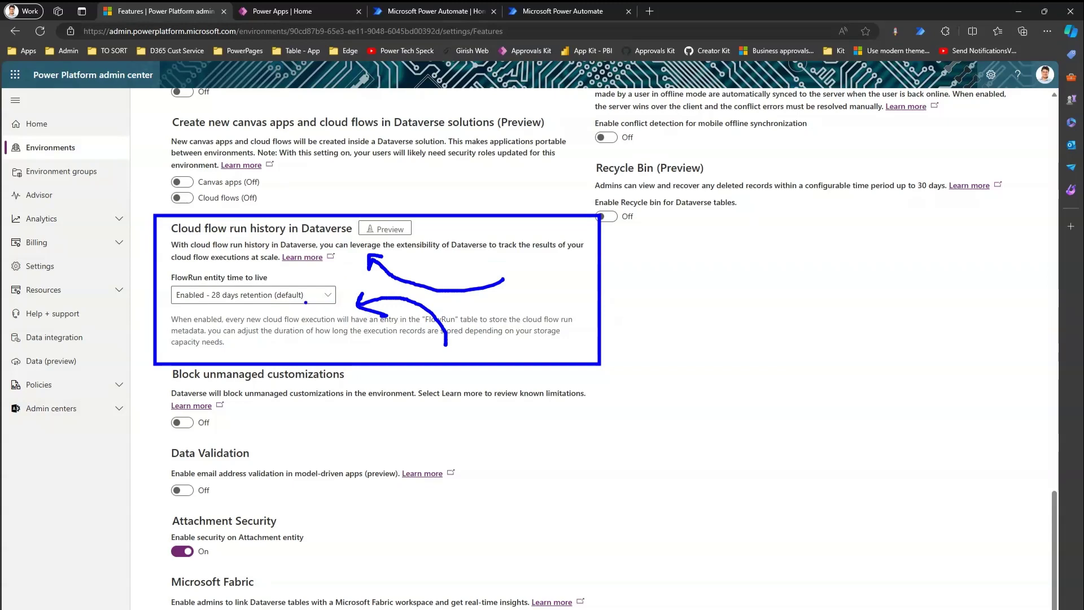
{"action": "key", "text": "Escape"}
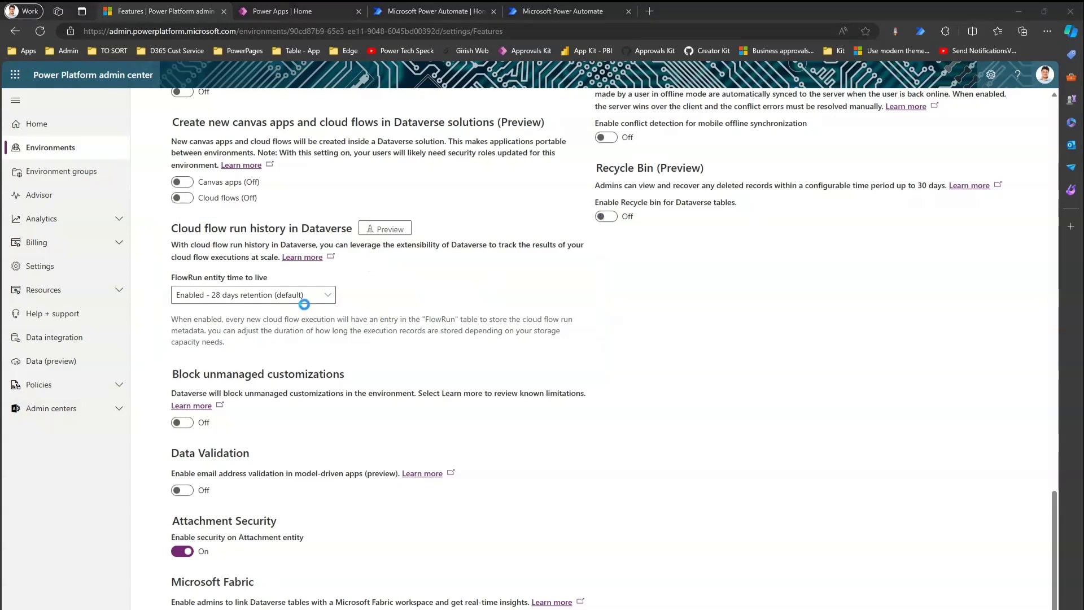
Try the Disabled option for FlowRun entity time to live and restore the default 28 days retention.
{"action": "left_click", "coordinate": [312, 299]}
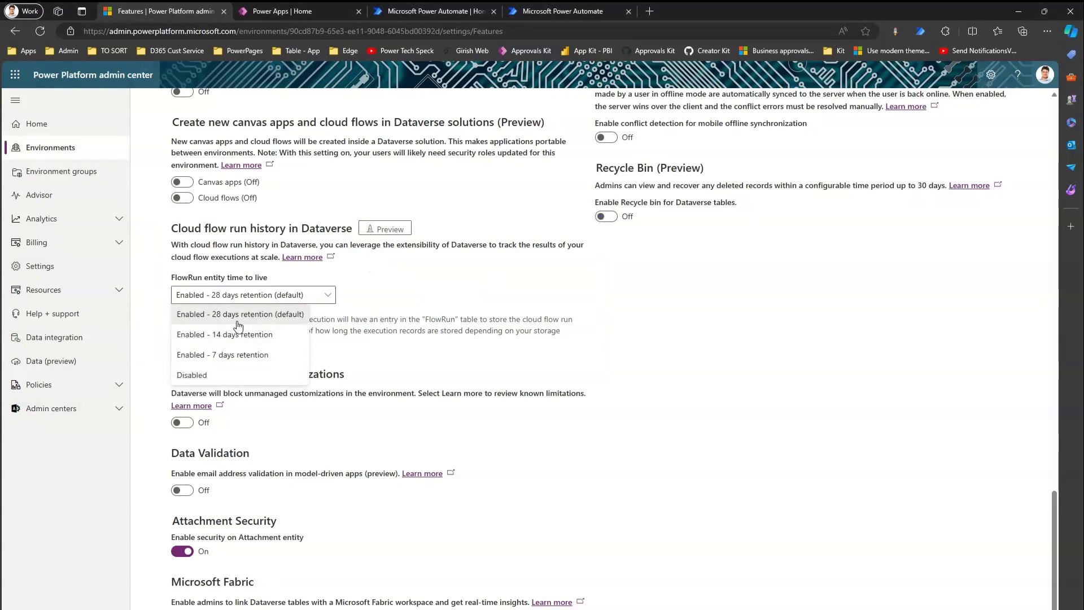
{"action": "left_click", "coordinate": [242, 375]}
{"action": "left_click", "coordinate": [319, 296]}
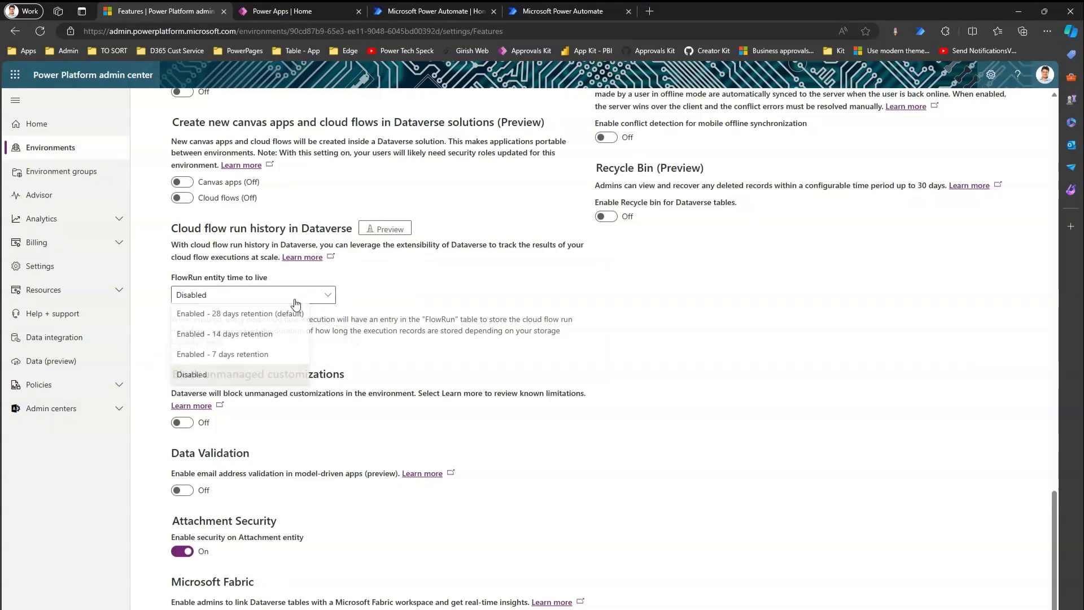
{"action": "left_click", "coordinate": [280, 314]}
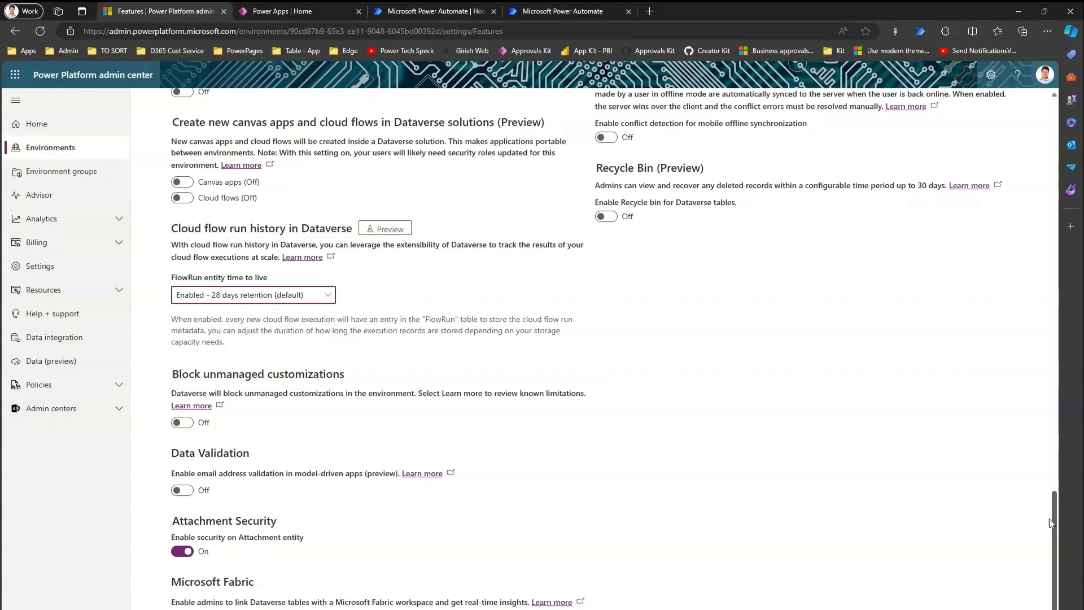
Set the FlowRun entity time to live to Enabled - 14 days retention.
{"action": "scroll", "coordinate": [1048, 543], "scroll_direction": "down", "scroll_amount": 1}
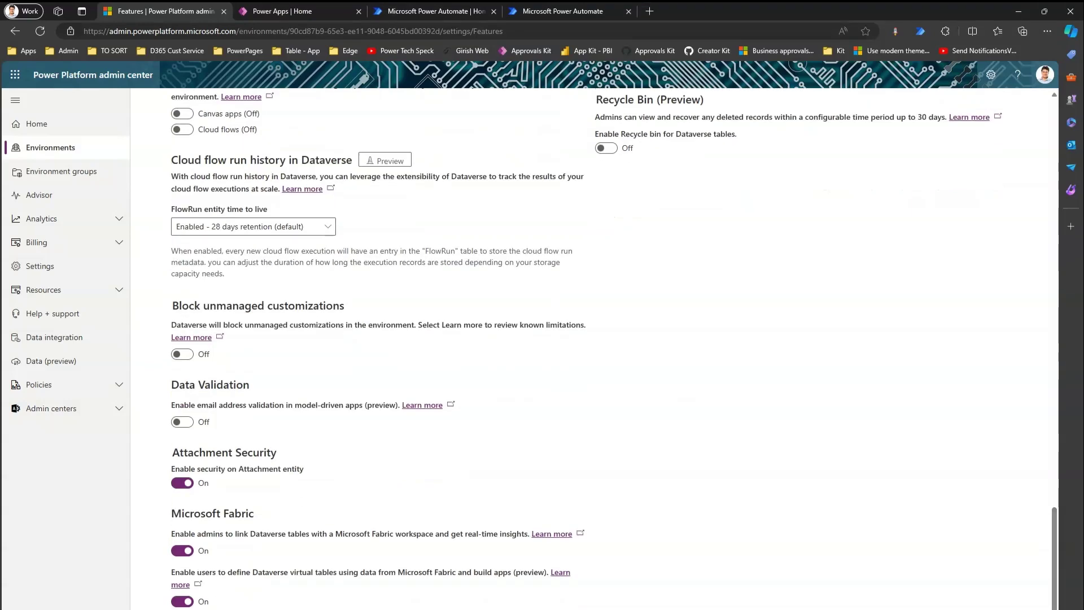
{"action": "left_click", "coordinate": [297, 229]}
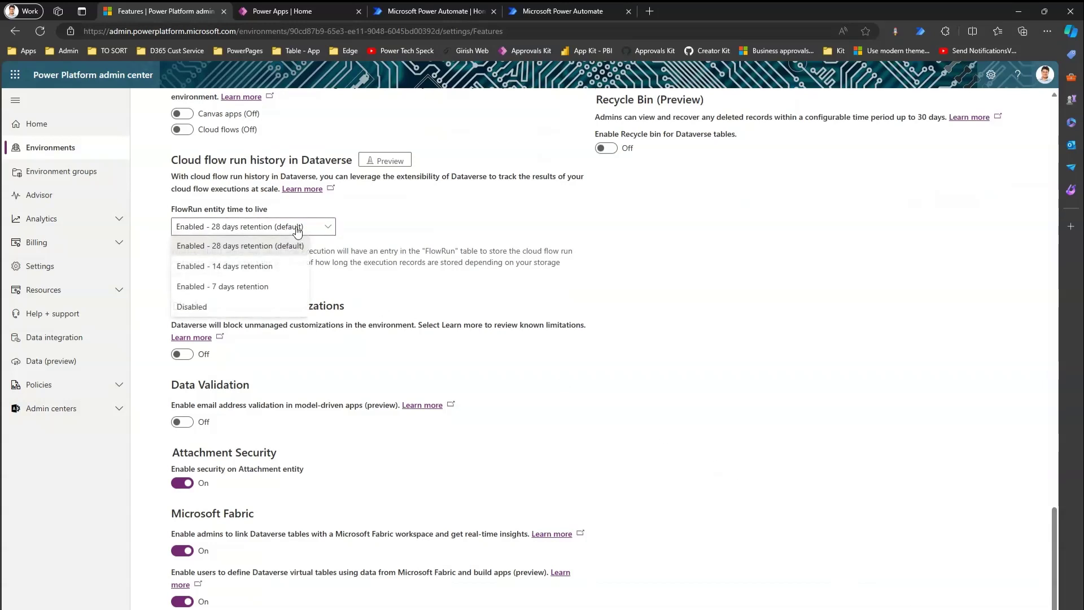
{"action": "left_click", "coordinate": [272, 266]}
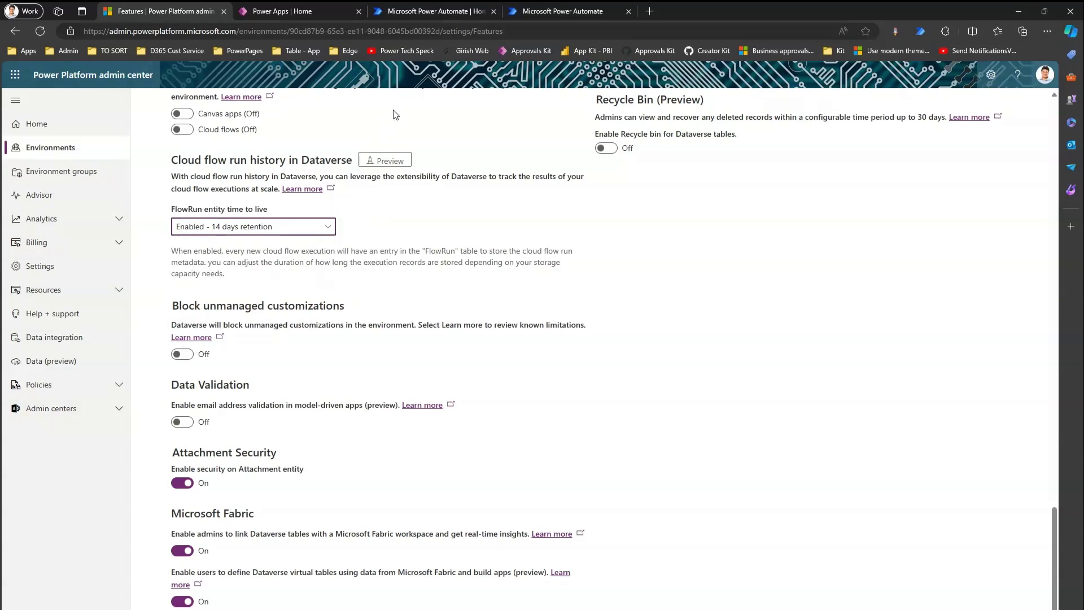
Switch to Power Automate and create an instant cloud flow named "dsfdsffdf" with the Manually trigger a flow trigger.
{"action": "left_click", "coordinate": [398, 10]}
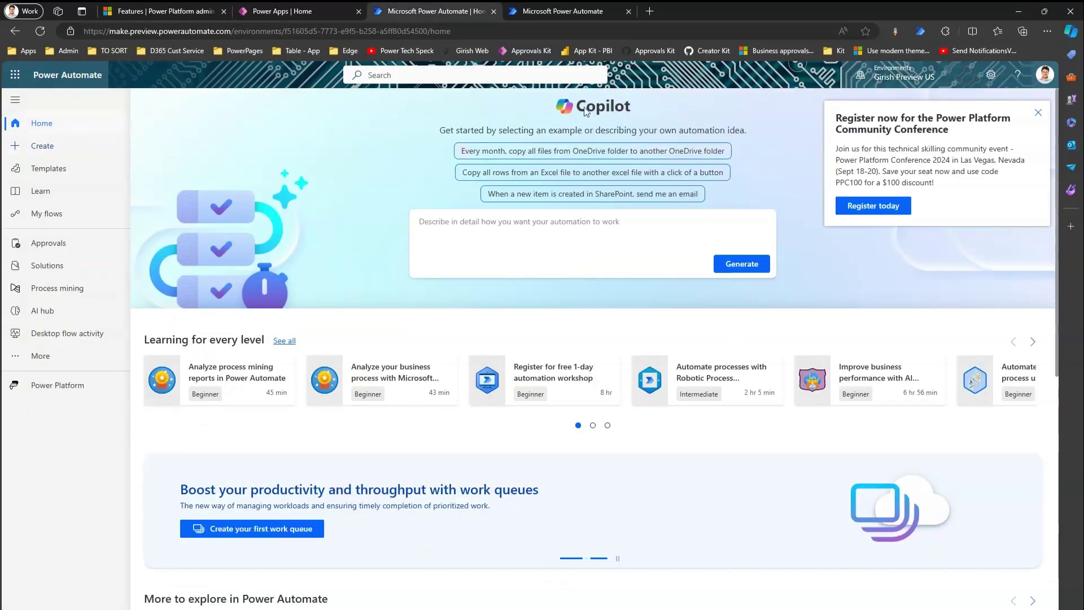
{"action": "left_click", "coordinate": [1038, 113]}
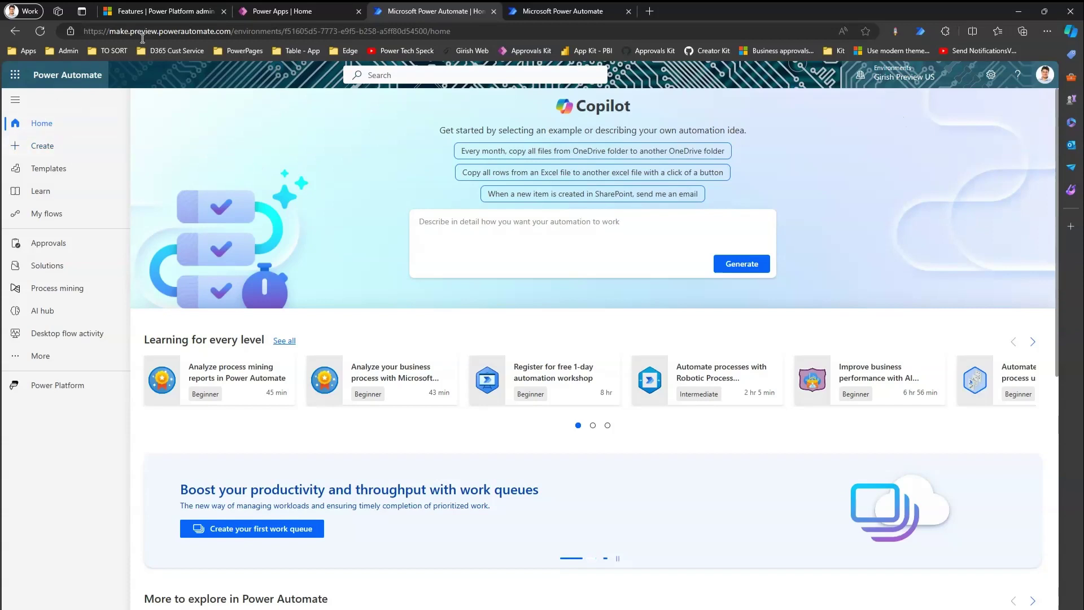
{"action": "left_click", "coordinate": [58, 149]}
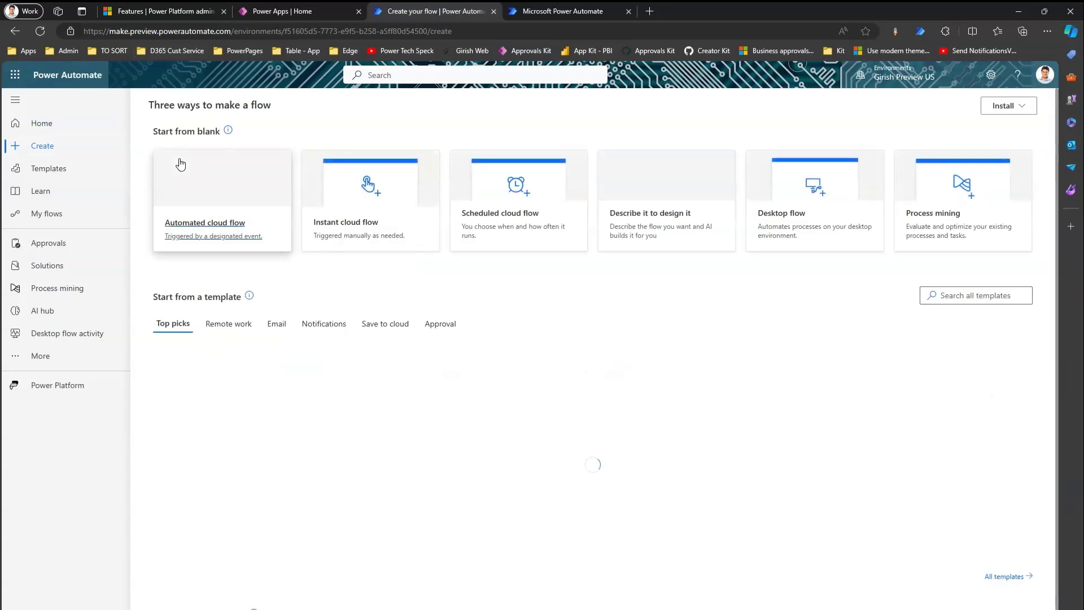
{"action": "left_click", "coordinate": [343, 209]}
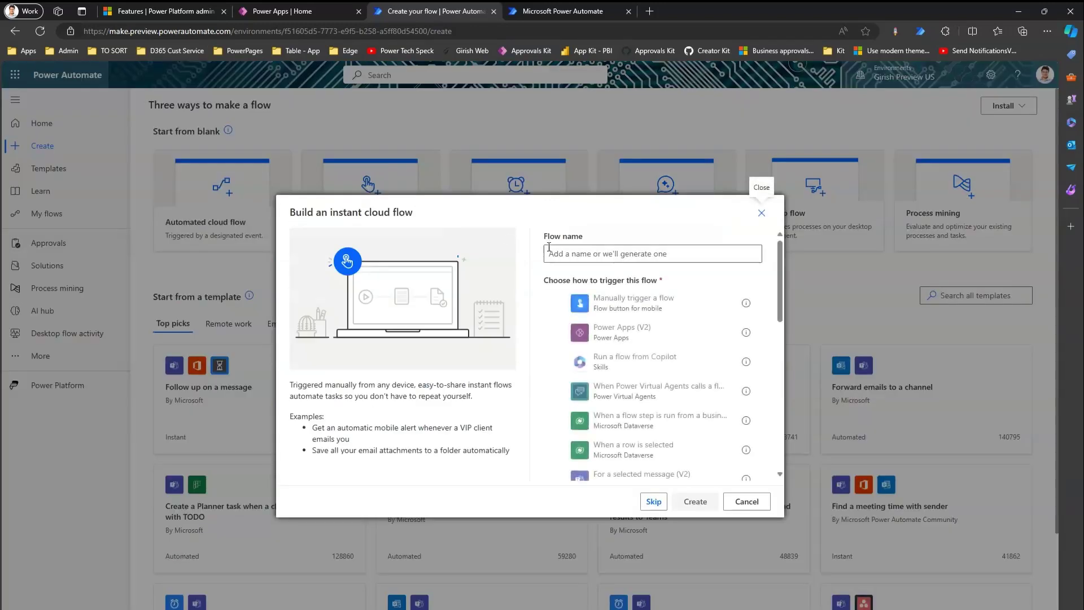
{"action": "left_click", "coordinate": [567, 256]}
{"action": "type", "text": "dsfdsffdf"}
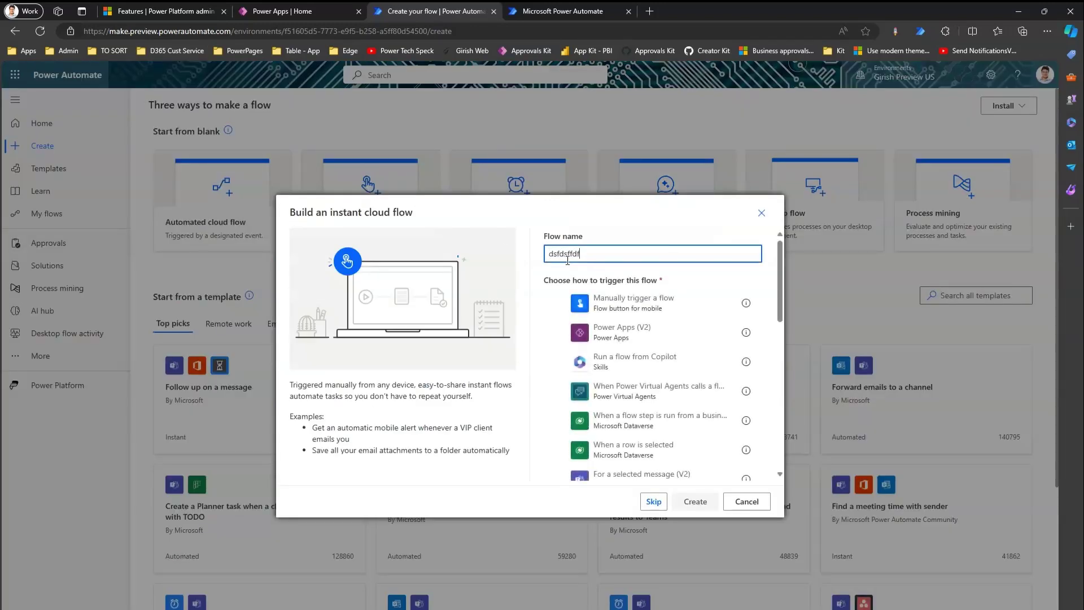
{"action": "left_click", "coordinate": [633, 300]}
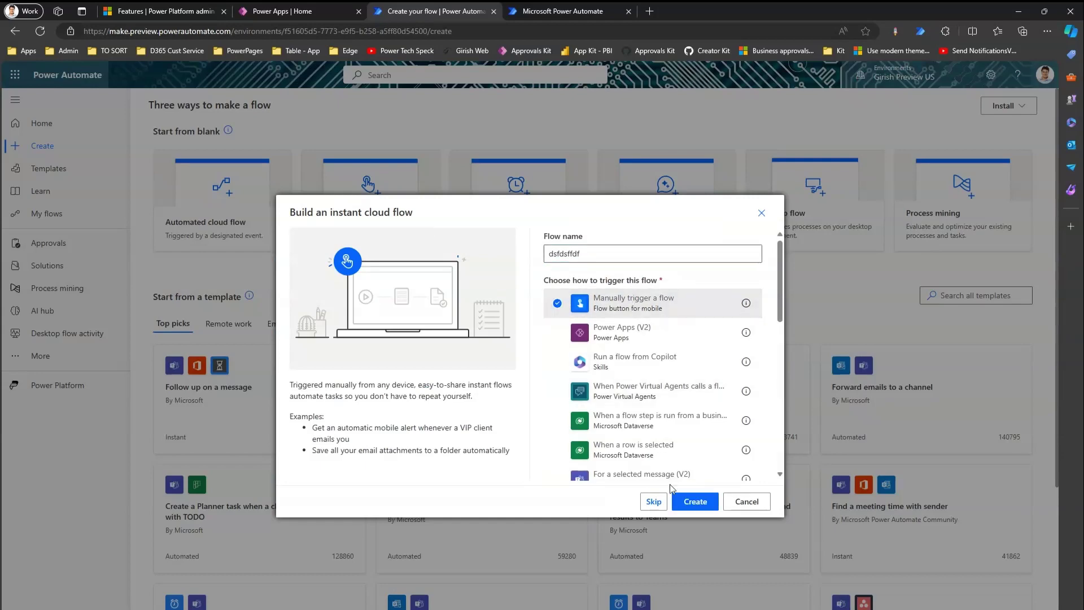
{"action": "left_click", "coordinate": [706, 505]}
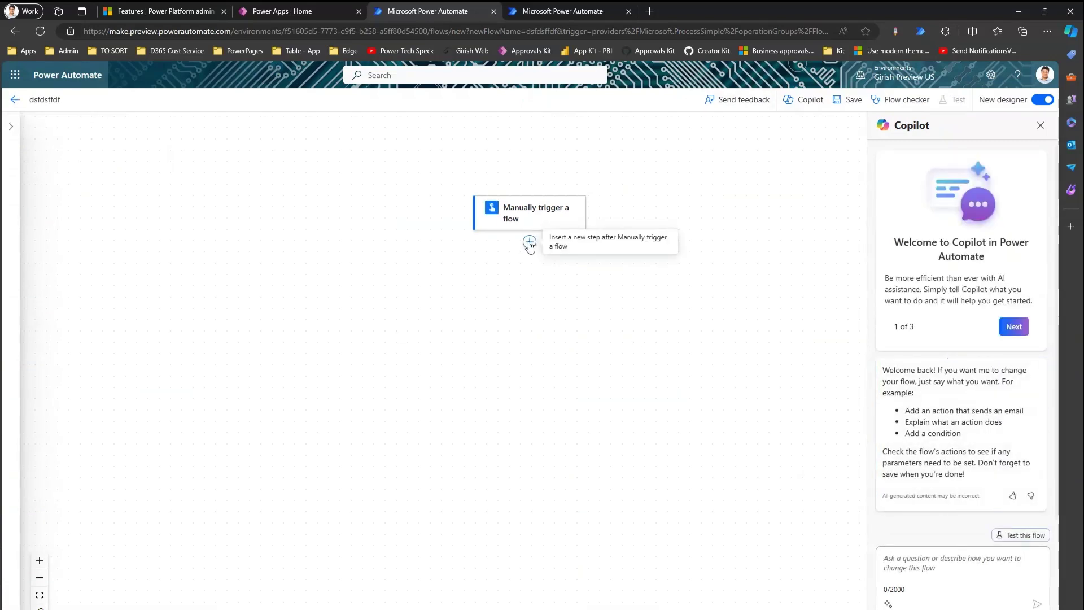
Add a Compose action after the manual trigger with "sdsd" as its input.
{"action": "left_click", "coordinate": [530, 244]}
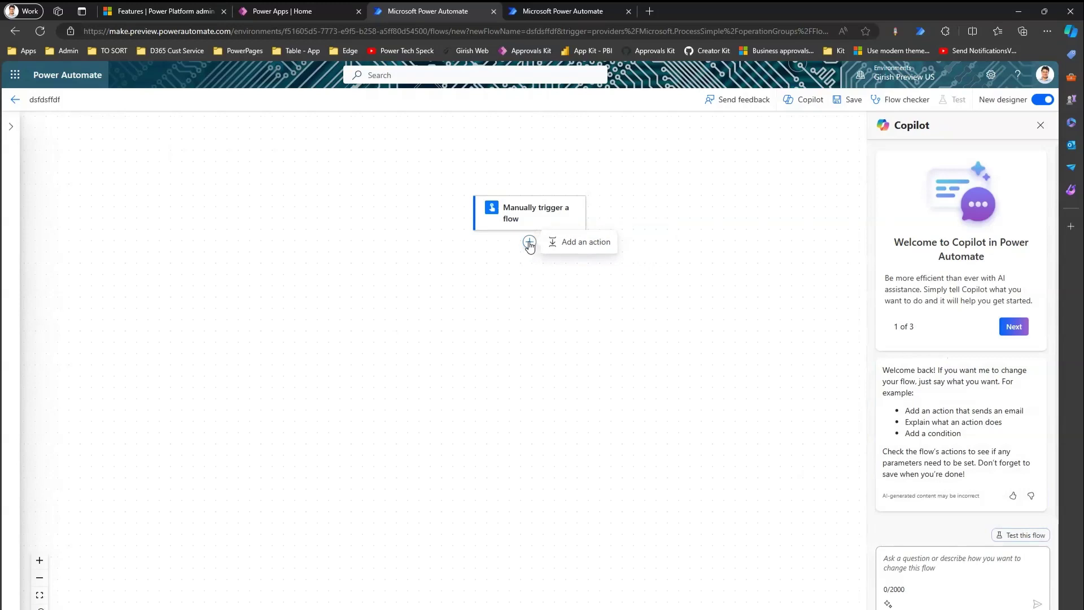
{"action": "left_click", "coordinate": [562, 243]}
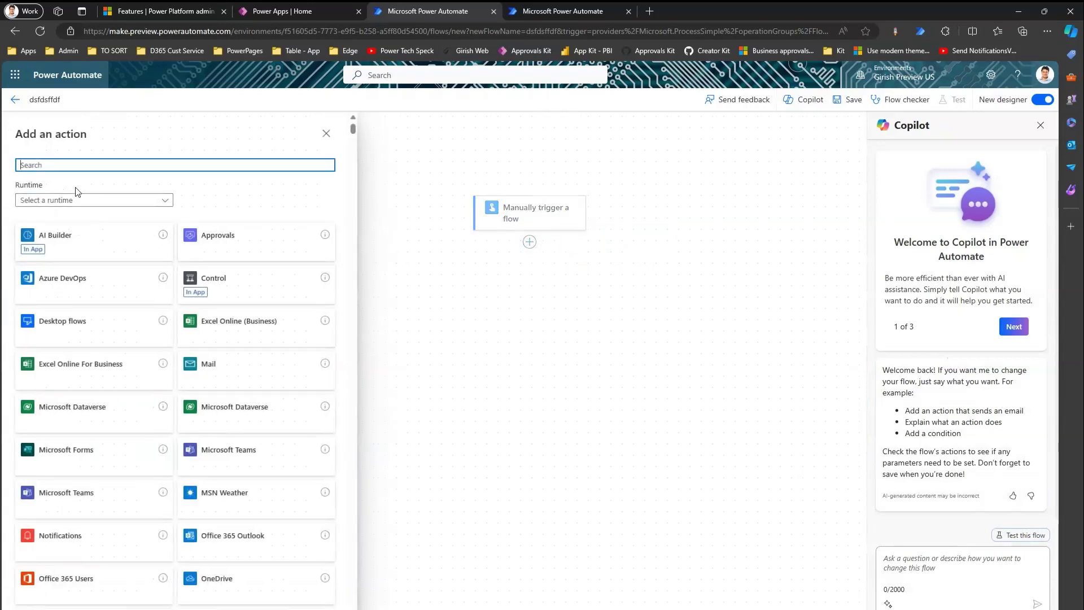
{"action": "type", "text": "compose"}
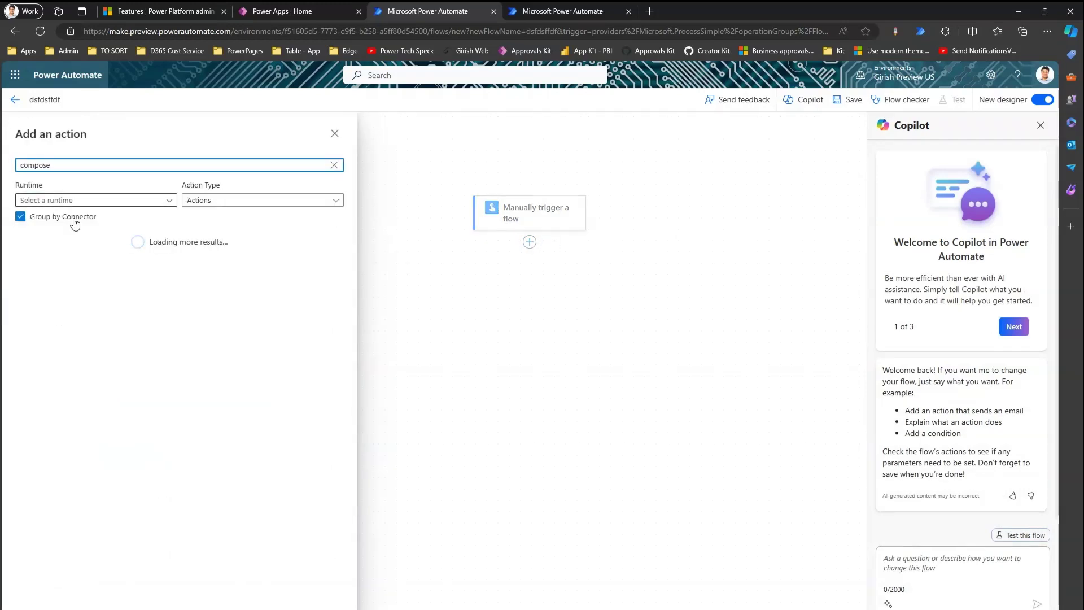
{"action": "left_click", "coordinate": [83, 281]}
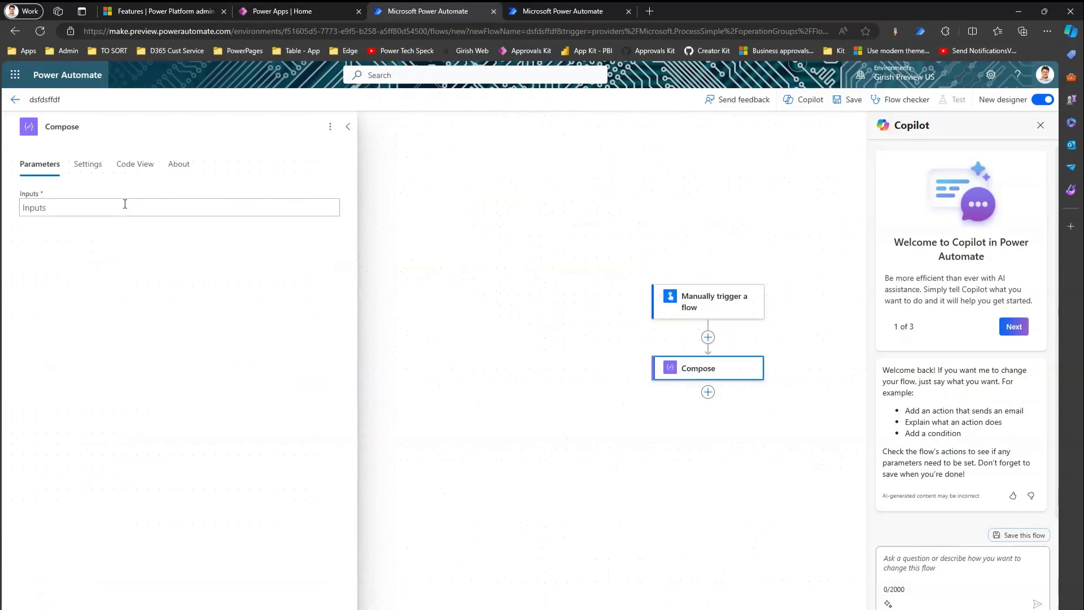
{"action": "left_click", "coordinate": [128, 214]}
{"action": "type", "text": "sdsd"}
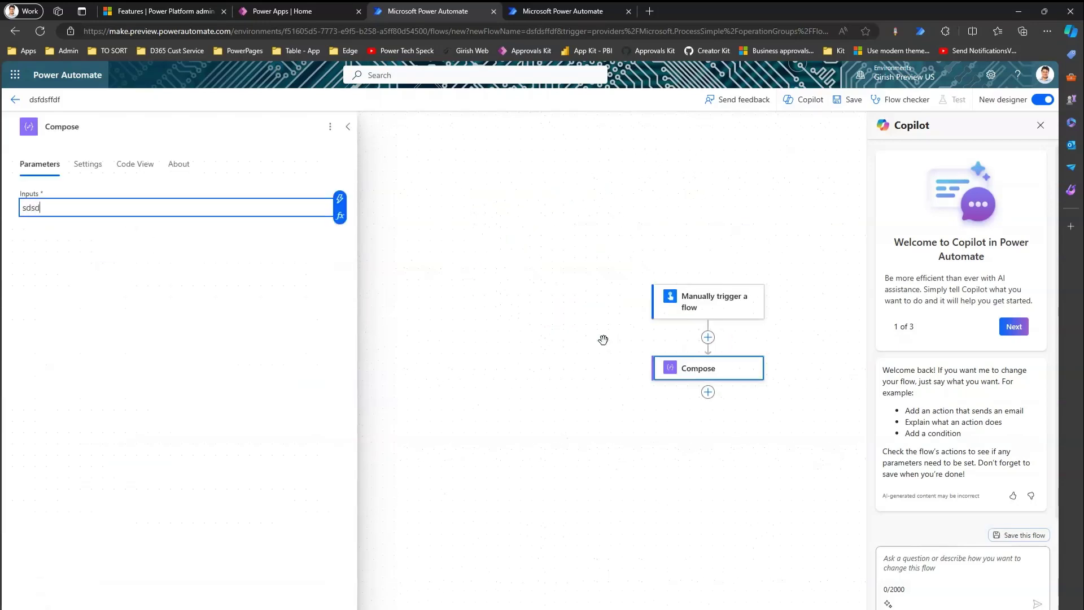
Save the new flow and dismiss the Copilot assistant.
{"action": "left_click", "coordinate": [564, 384]}
{"action": "left_click", "coordinate": [851, 100]}
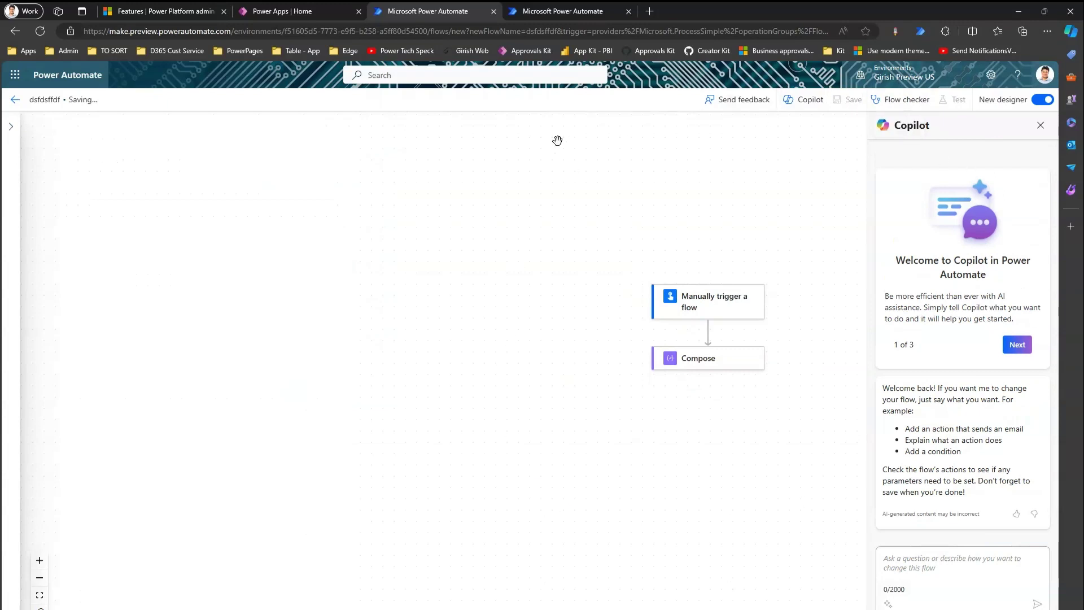
{"action": "left_click", "coordinate": [1041, 125]}
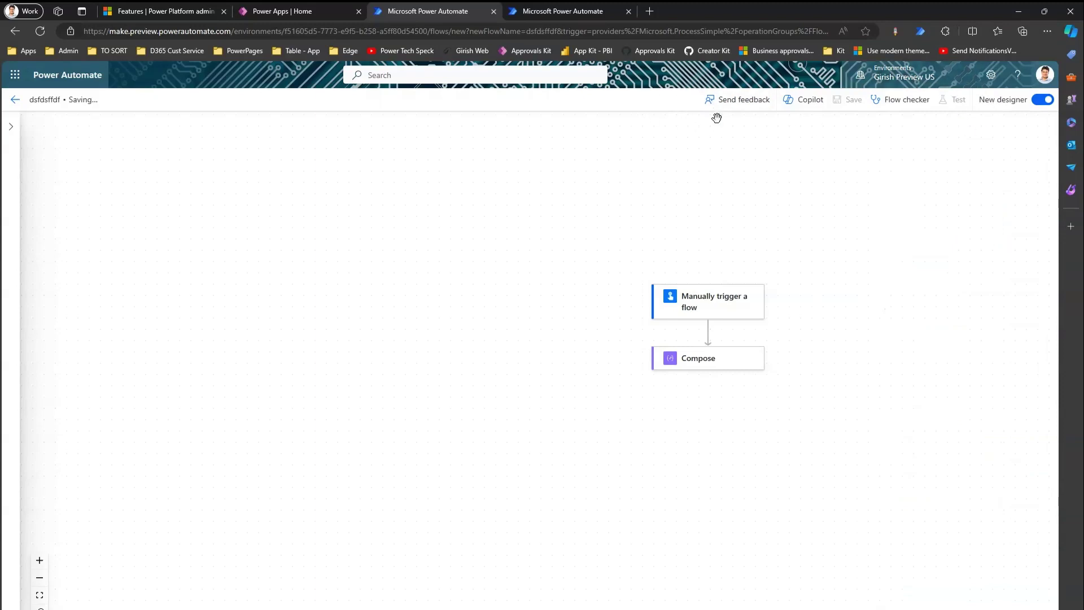
{"action": "mouse_move", "coordinate": [678, 81]}
{"action": "left_mouse_down"}
{"action": "mouse_move", "coordinate": [860, 136]}
{"action": "mouse_move", "coordinate": [1025, 137]}
{"action": "mouse_move", "coordinate": [1033, 120]}
{"action": "left_mouse_up"}
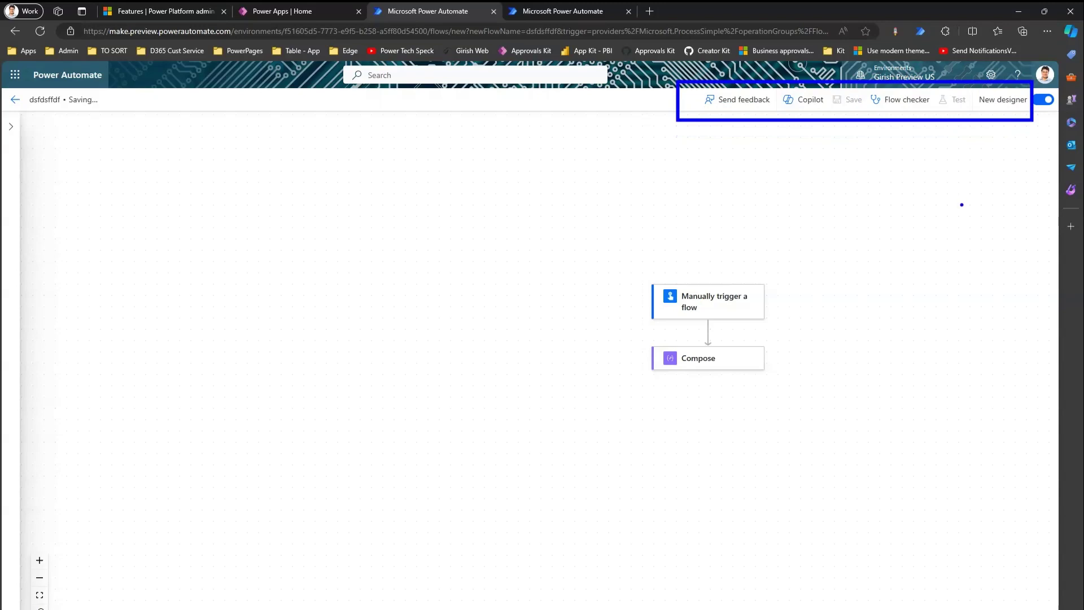
{"action": "key", "text": "Escape"}
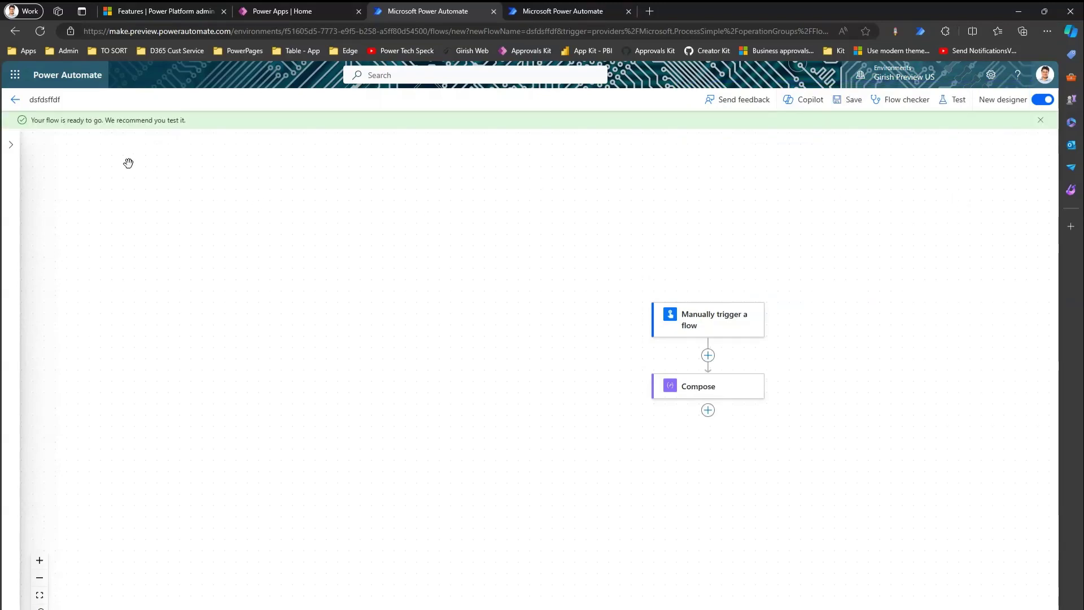
Save the flow under the new name "Demo Flow May 2024" and return to its details page.
{"action": "double_click", "coordinate": [47, 100]}
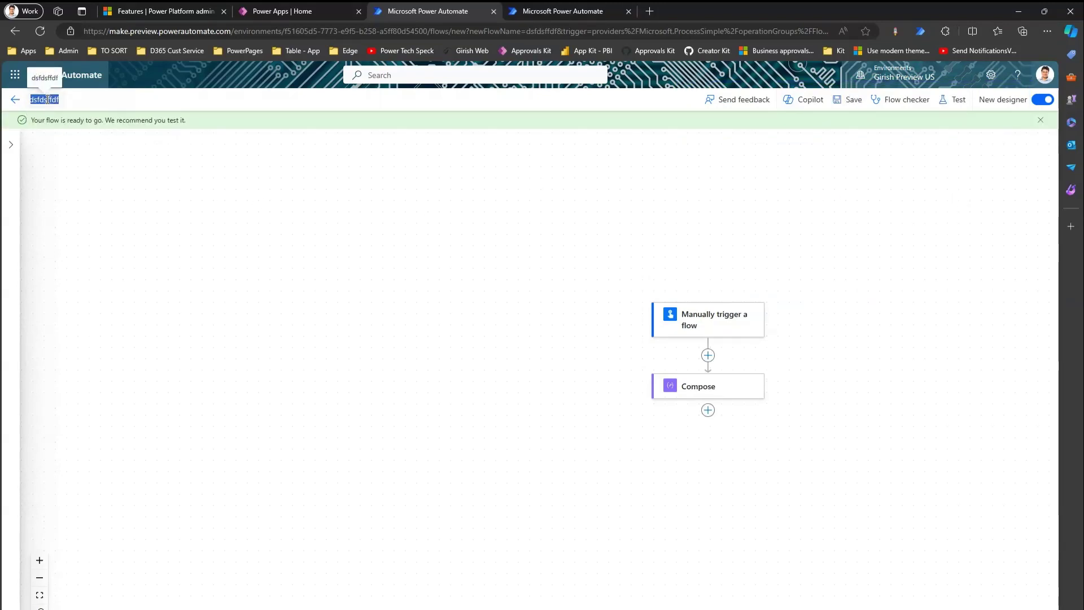
{"action": "type", "text": "D"}
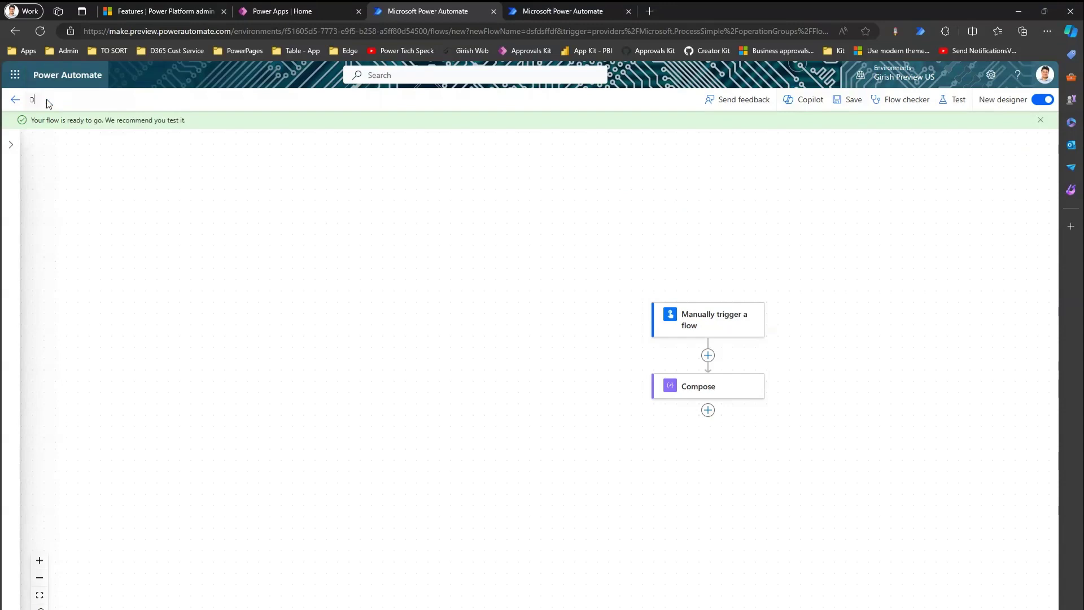
{"action": "type", "text": "emo Flow"}
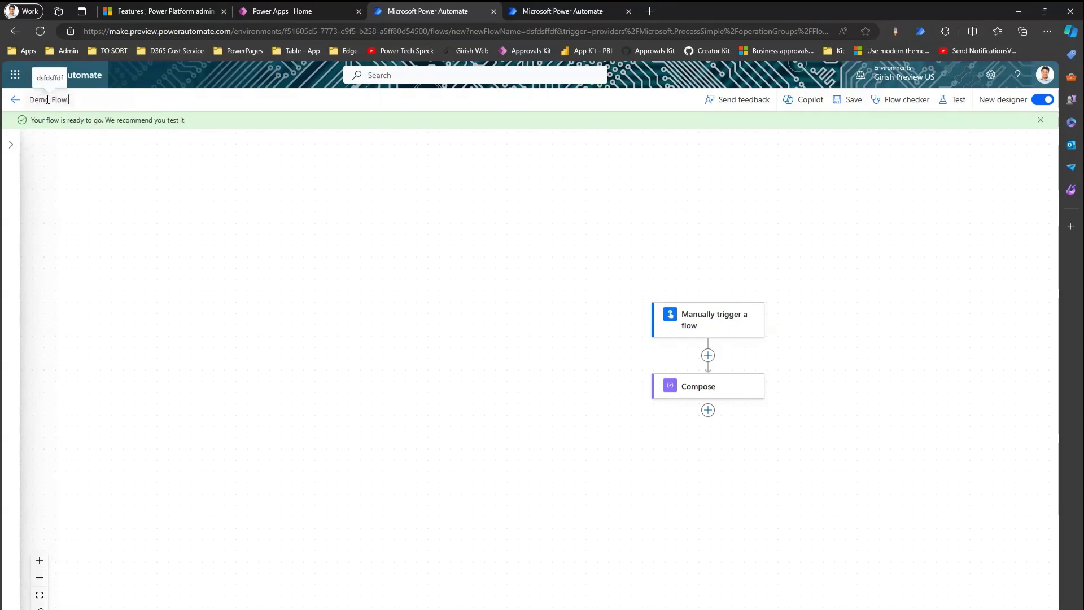
{"action": "type", "text": " May 2024"}
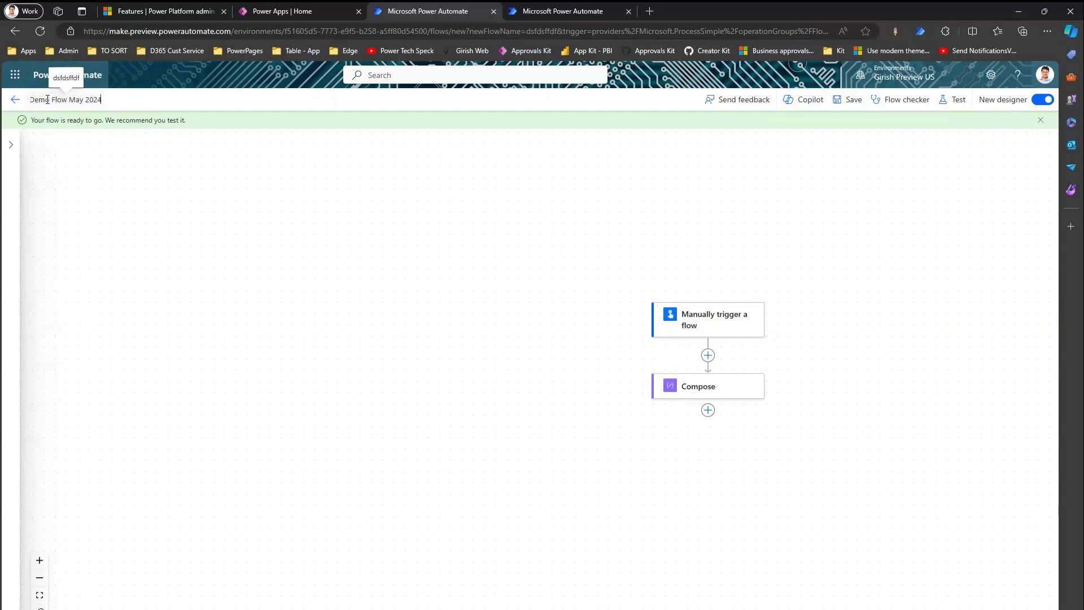
{"action": "left_click", "coordinate": [847, 100]}
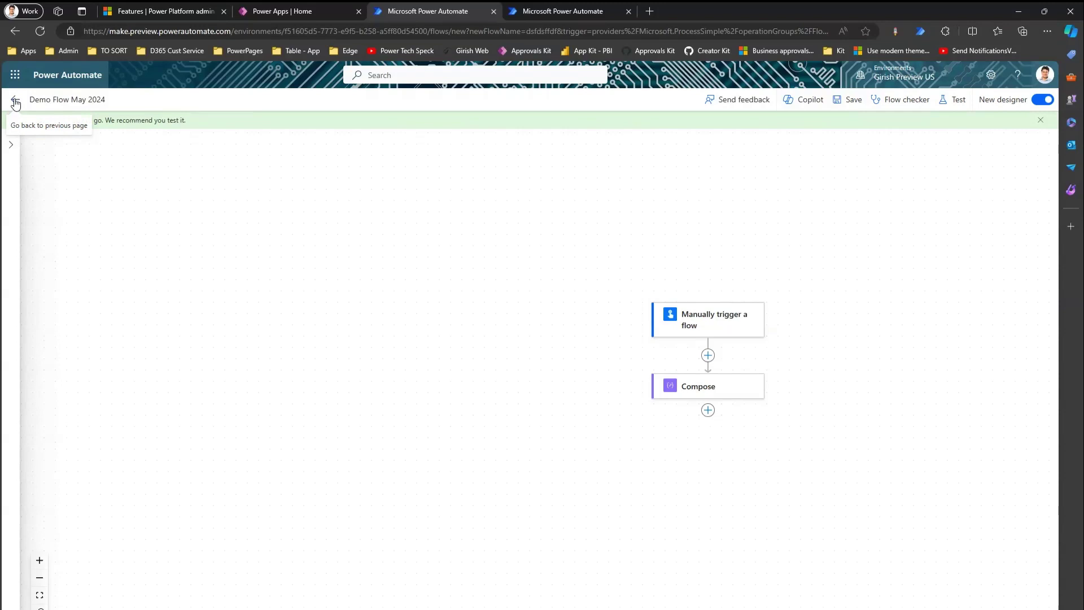
{"action": "left_click", "coordinate": [15, 102]}
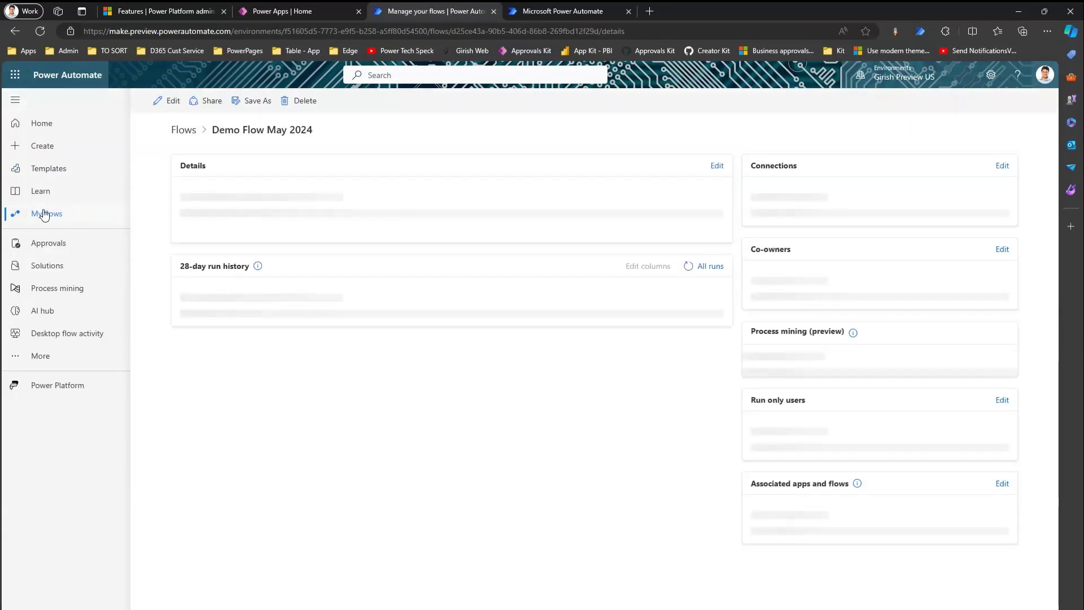
Create a solution with the display name "May 2024 Sol" under the existing custom publisher.
{"action": "left_click", "coordinate": [39, 148]}
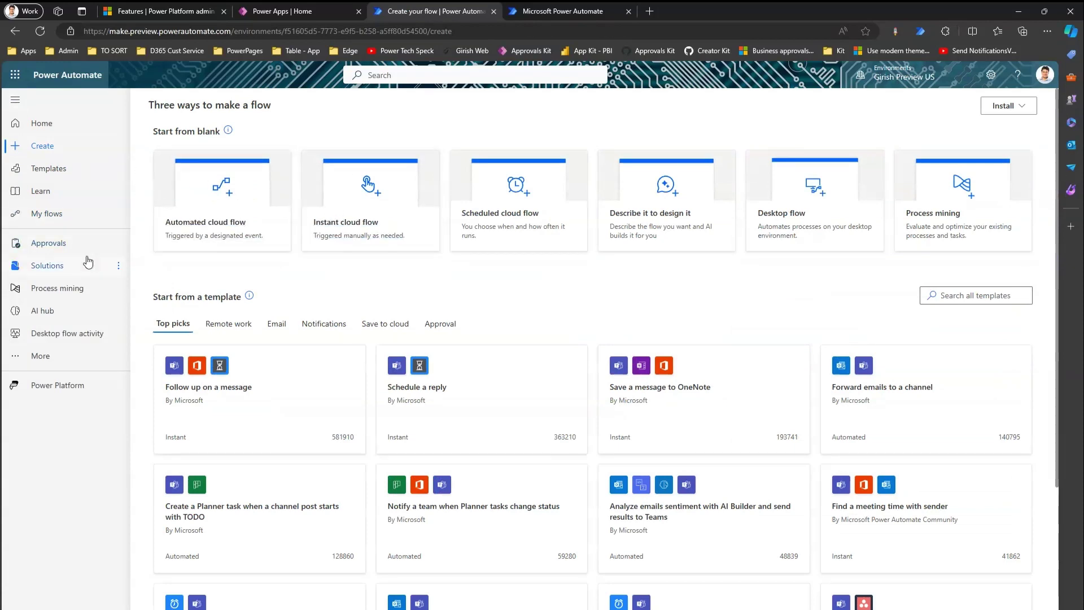
{"action": "left_click", "coordinate": [62, 272]}
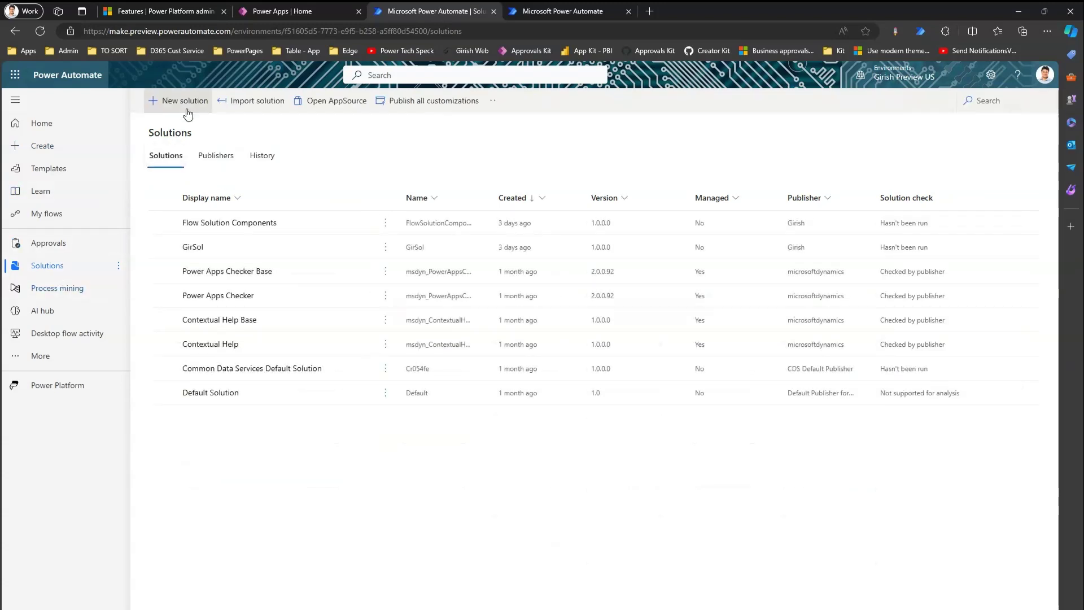
{"action": "left_click", "coordinate": [195, 102]}
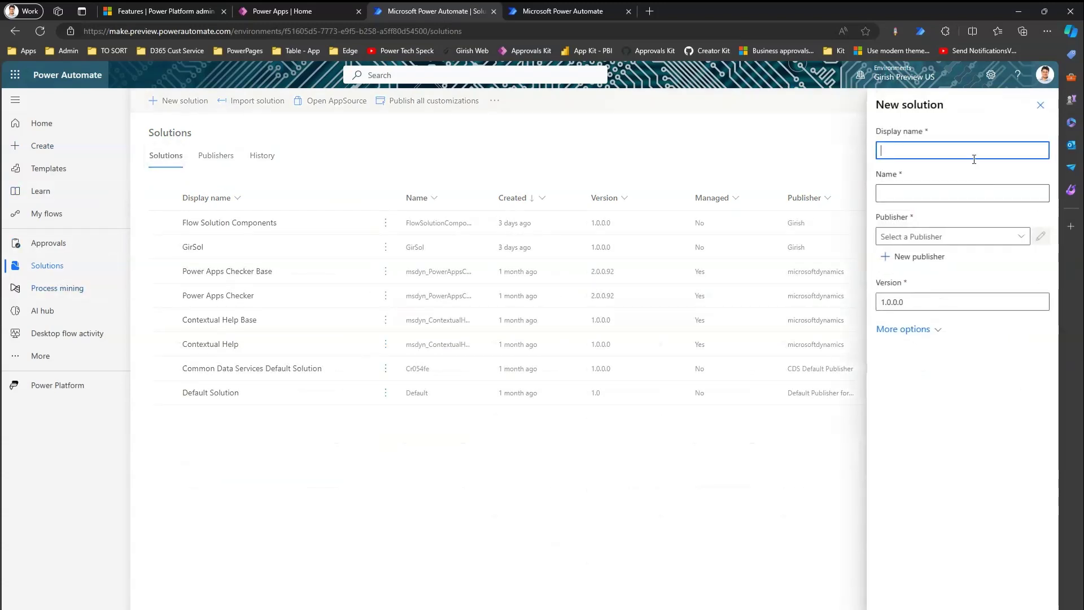
{"action": "type", "text": "May 2024 Sol"}
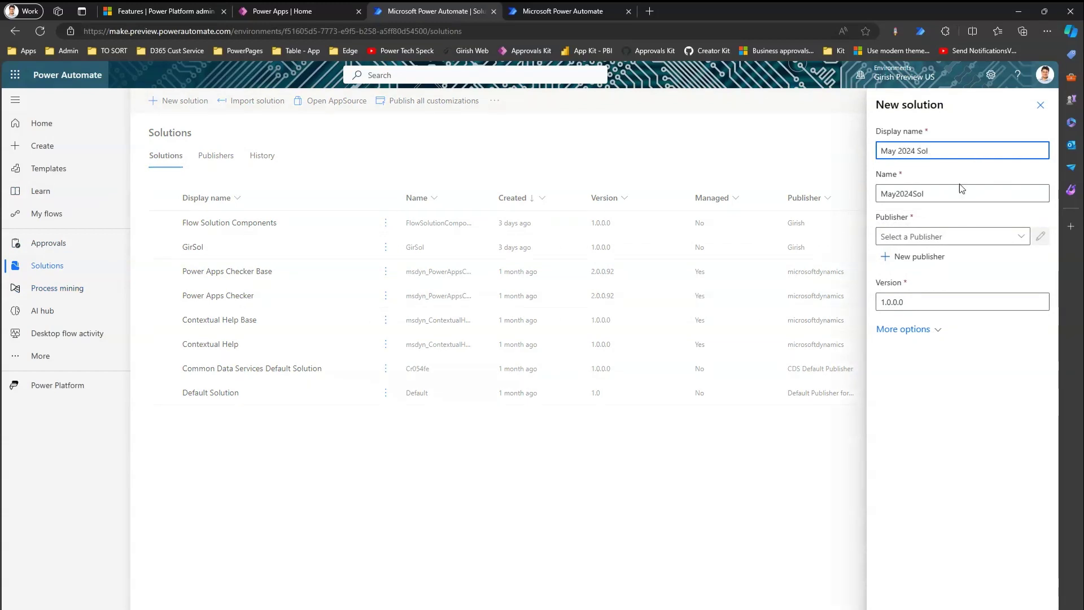
{"action": "left_click", "coordinate": [952, 234]}
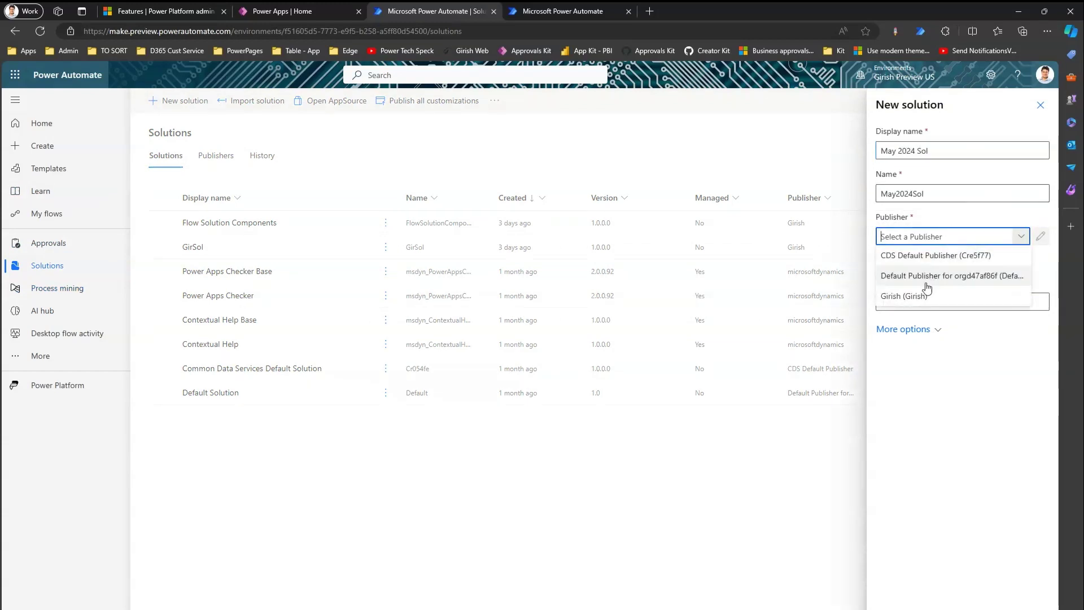
{"action": "left_click", "coordinate": [927, 301]}
{"action": "left_click", "coordinate": [905, 608]}
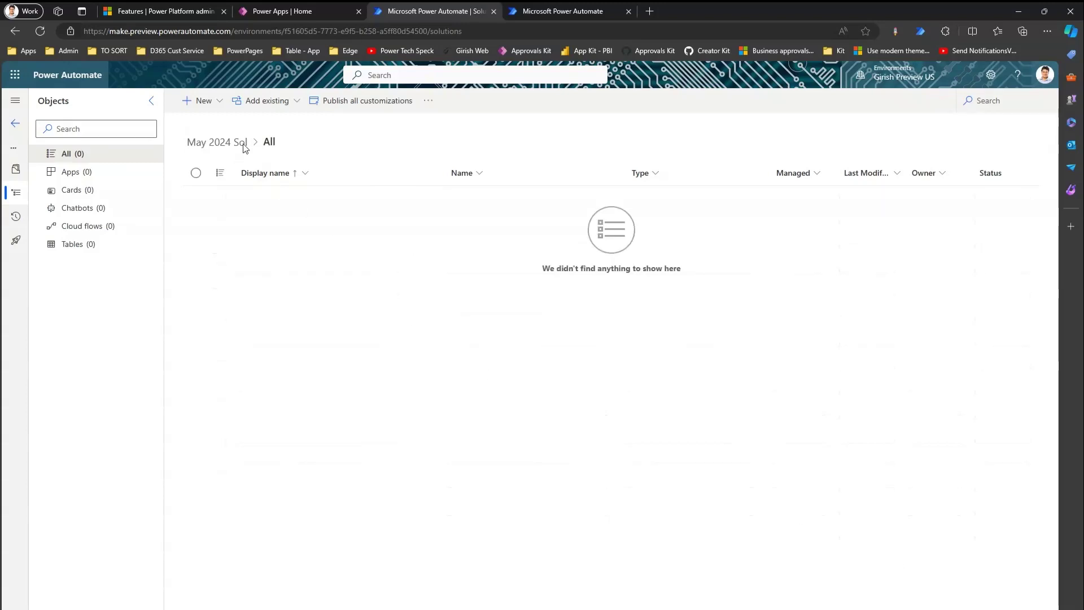
Add the existing cloud flow "Demo Flow May 2024" from outside Dataverse to the May 2024 Sol solution.
{"action": "left_click", "coordinate": [295, 105]}
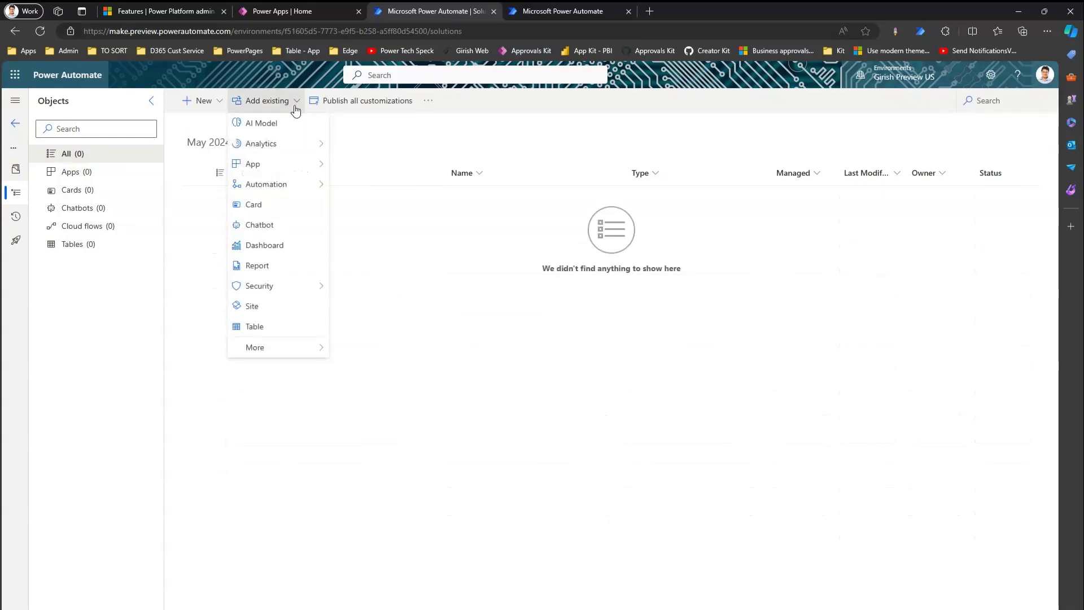
{"action": "mouse_move", "coordinate": [296, 144]}
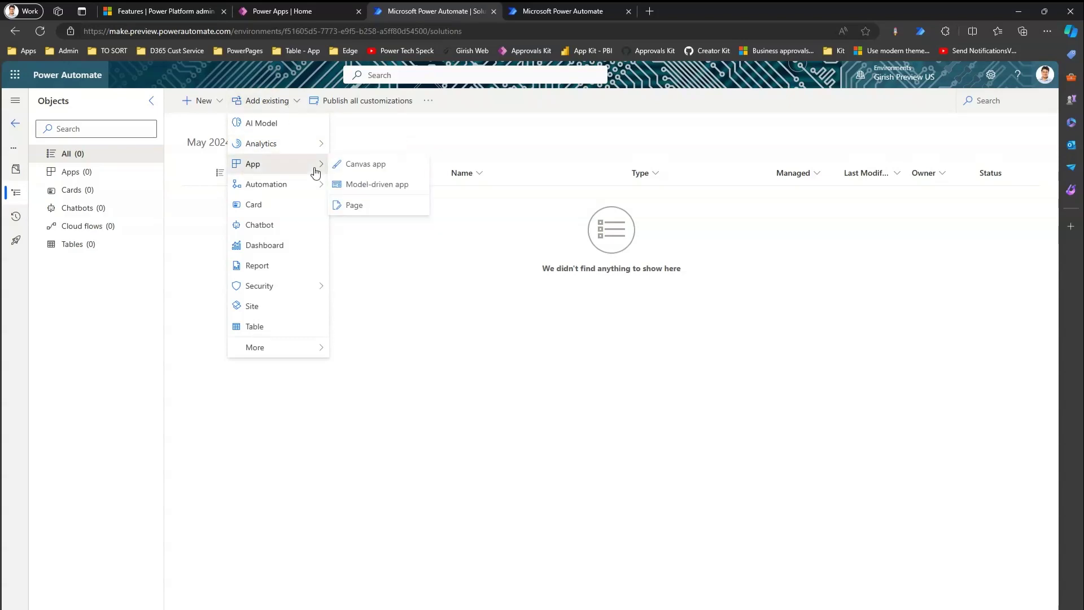
{"action": "left_click", "coordinate": [362, 189]}
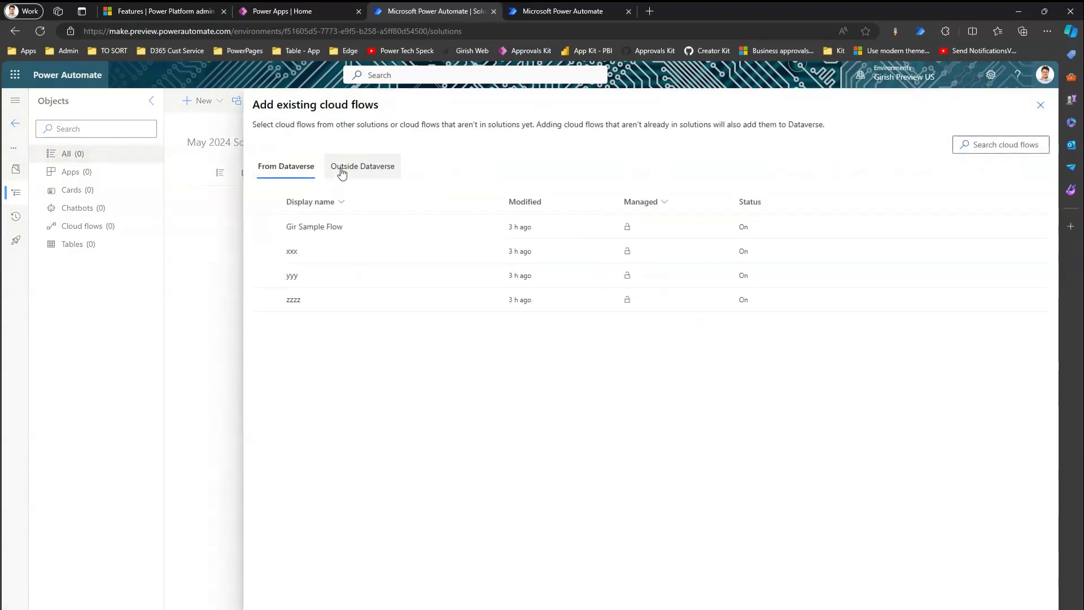
{"action": "left_click", "coordinate": [341, 170]}
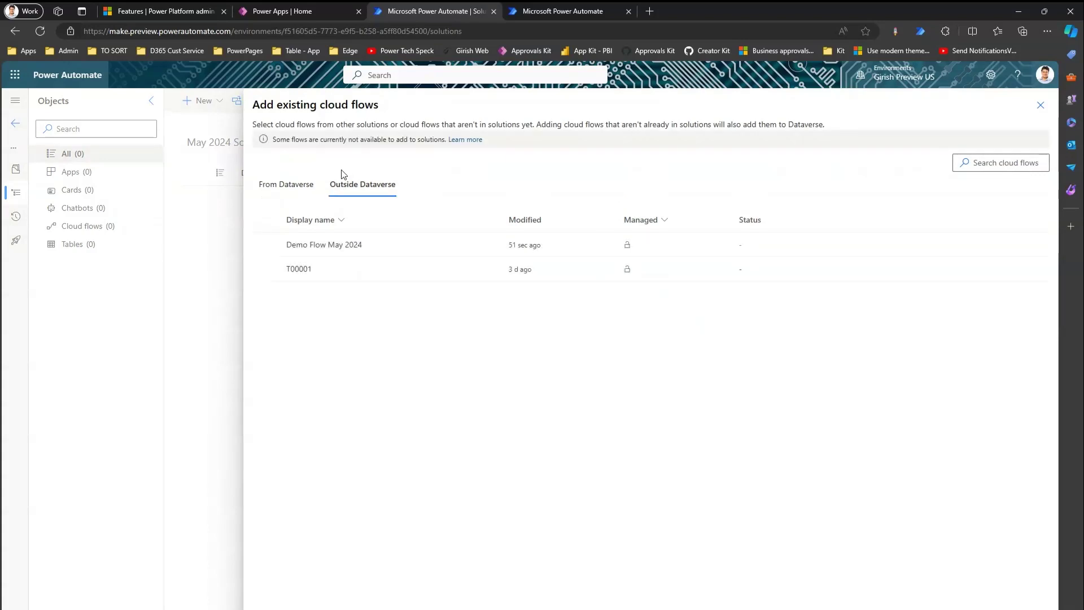
{"action": "left_click", "coordinate": [315, 246]}
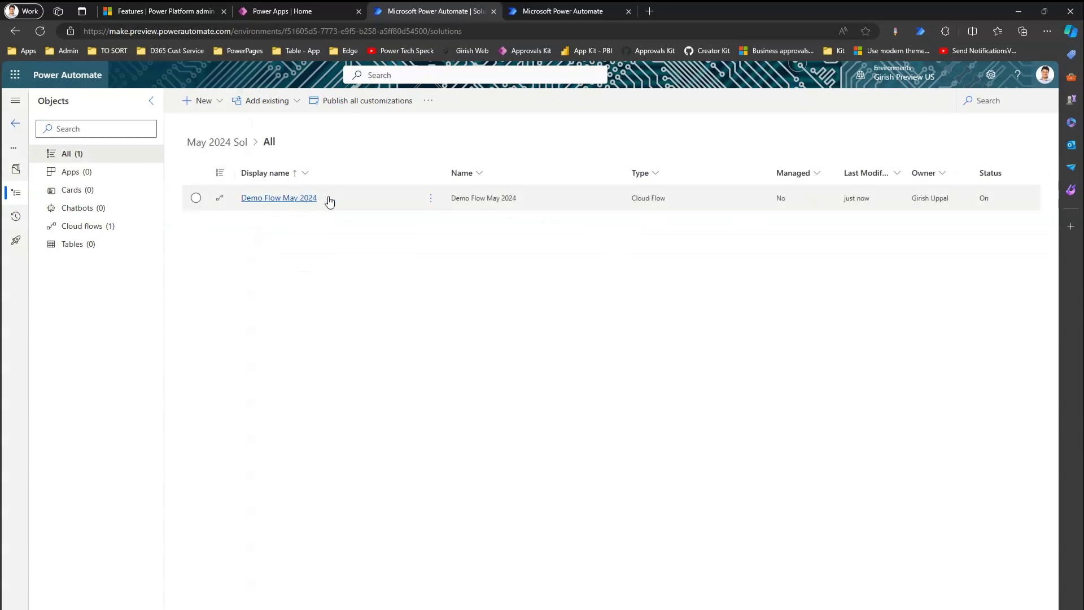
Open Demo Flow May 2024 from the solution and start editing it in the designer.
{"action": "left_click", "coordinate": [276, 198]}
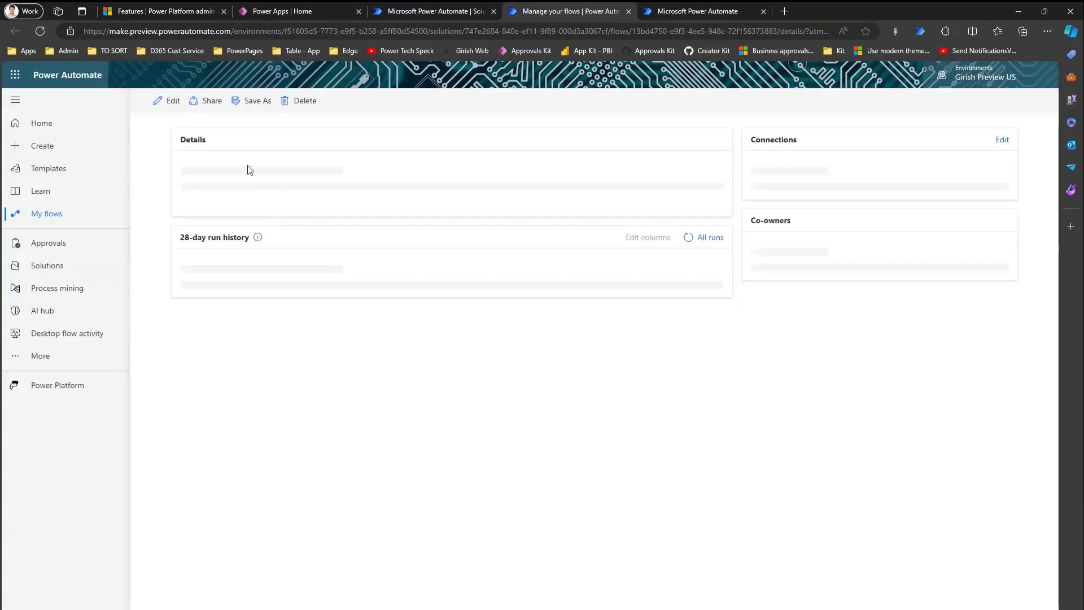
{"action": "left_click", "coordinate": [168, 104]}
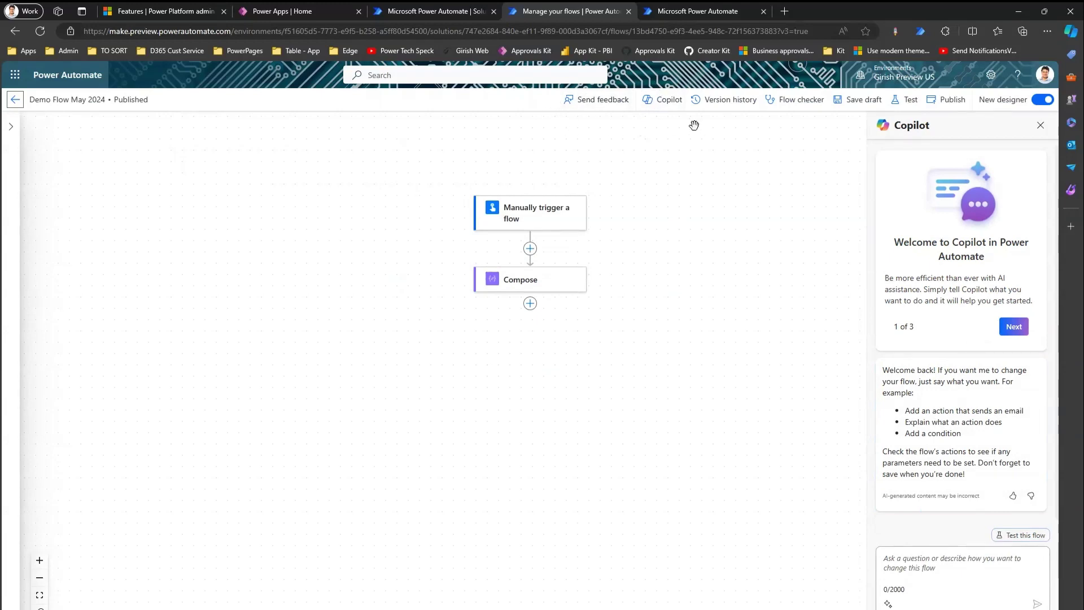
{"action": "left_click", "coordinate": [729, 103]}
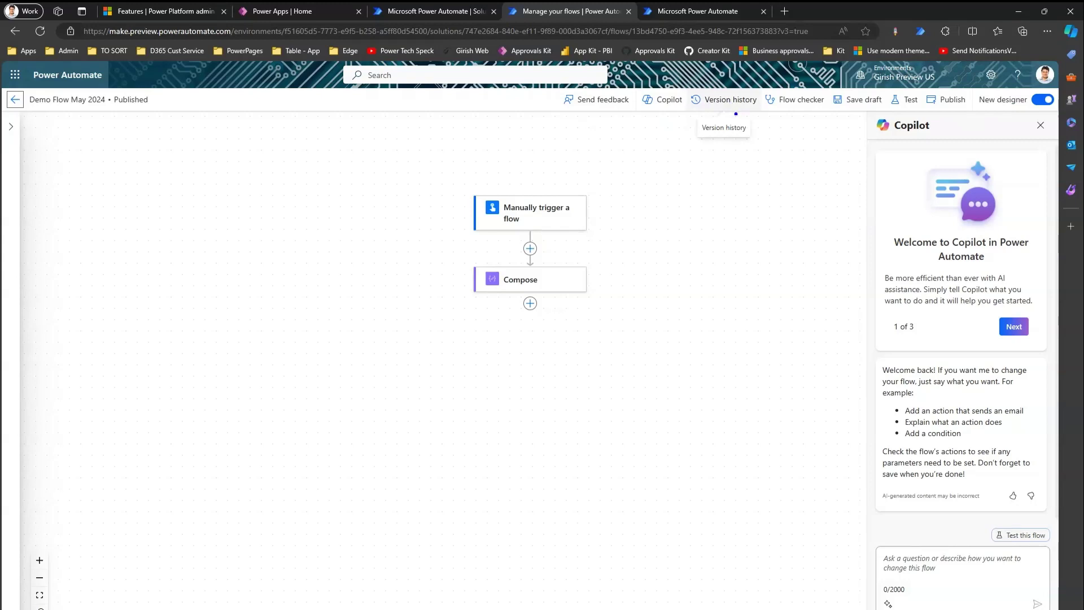
{"action": "left_click_drag", "start_coordinate": [751, 201], "coordinate": [742, 119]}
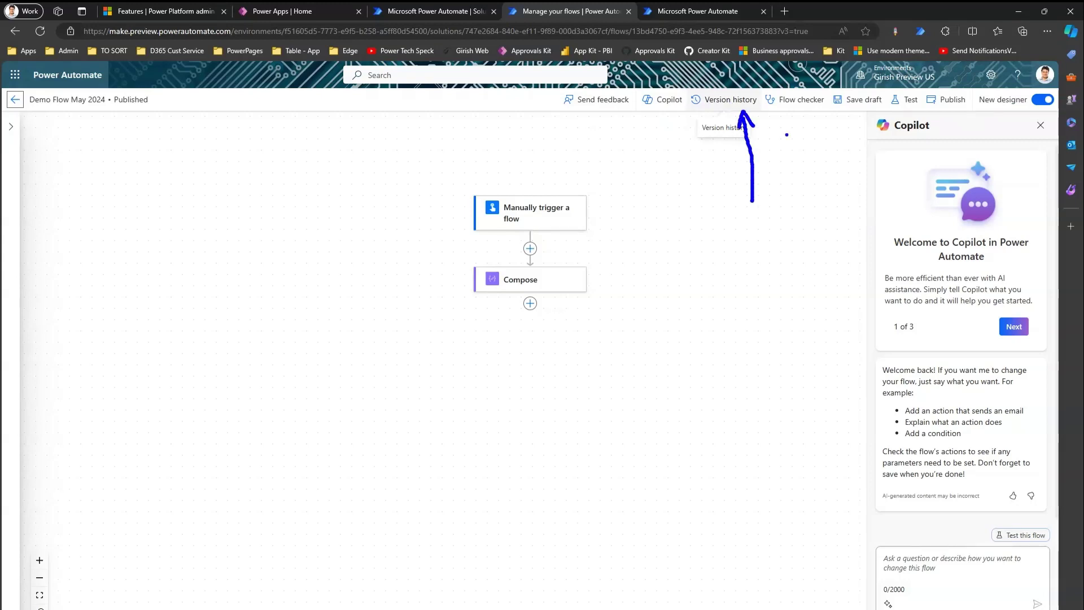
{"action": "left_click_drag", "start_coordinate": [804, 192], "coordinate": [846, 112]}
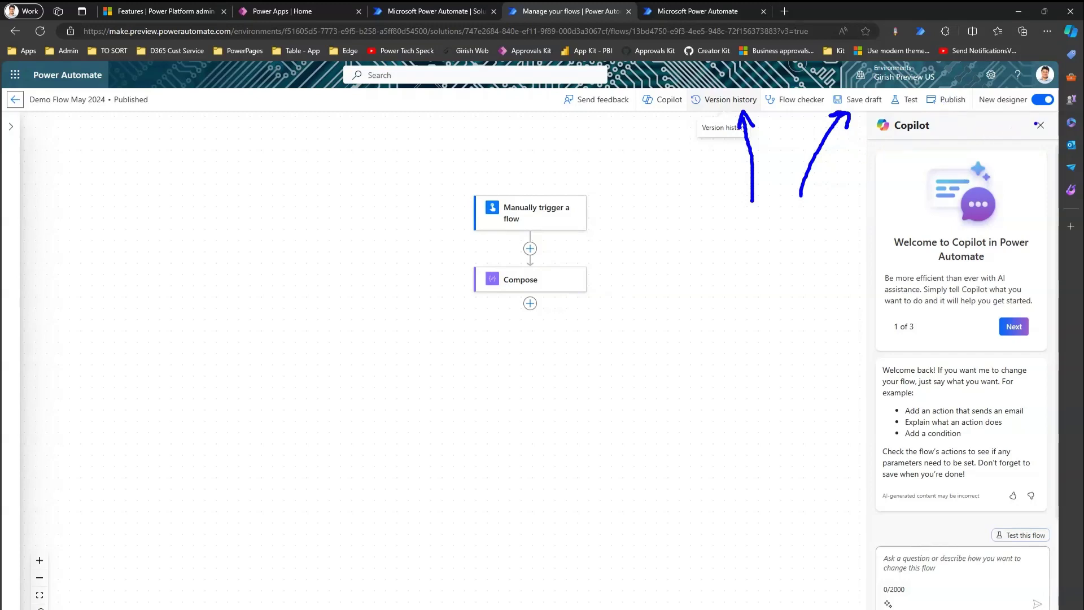
{"action": "key", "text": "Escape"}
Close the Copilot assistant and show the flow's version history with today's entries expanded.
{"action": "left_click", "coordinate": [1040, 125]}
{"action": "left_click", "coordinate": [750, 106]}
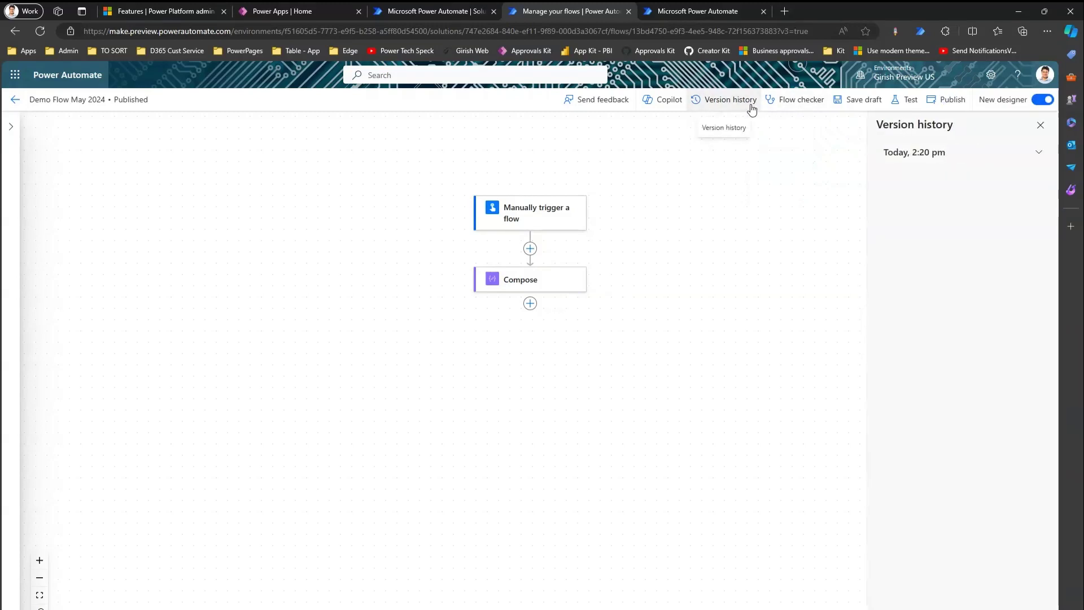
{"action": "left_click", "coordinate": [1039, 153]}
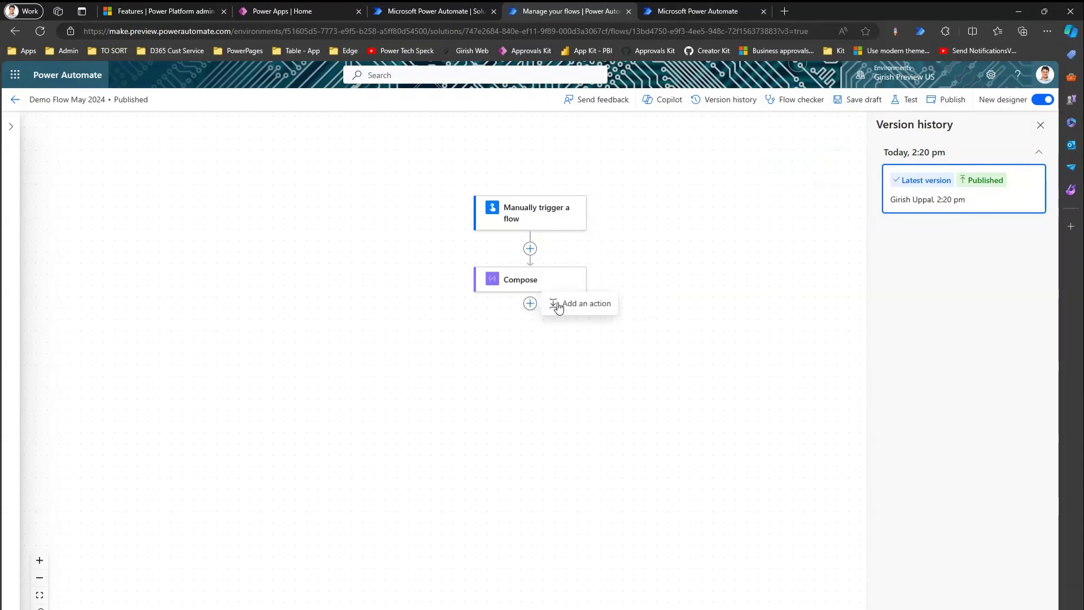
Add a second Compose action at the end of the flow with "test" as its input and save the draft.
{"action": "left_click", "coordinate": [559, 307]}
{"action": "type", "text": "compo"}
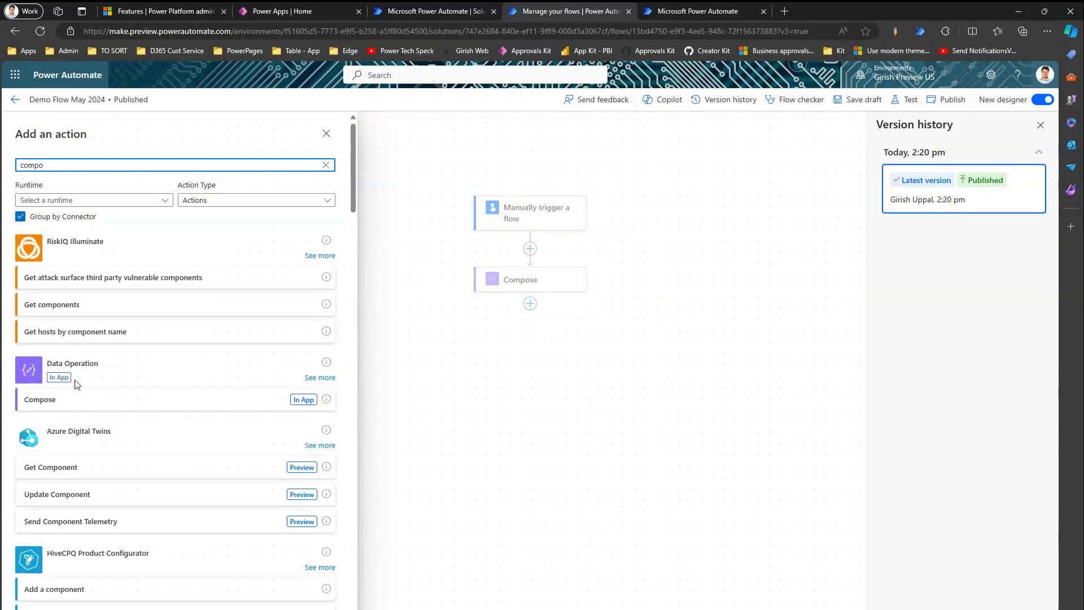
{"action": "left_click", "coordinate": [94, 391]}
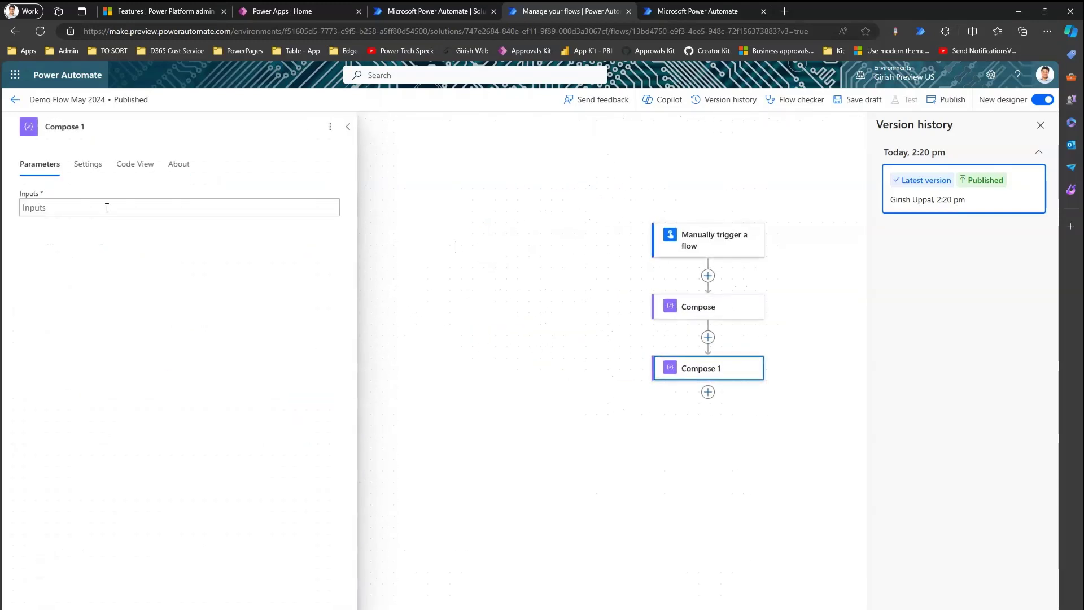
{"action": "left_click", "coordinate": [105, 207]}
{"action": "type", "text": "test"}
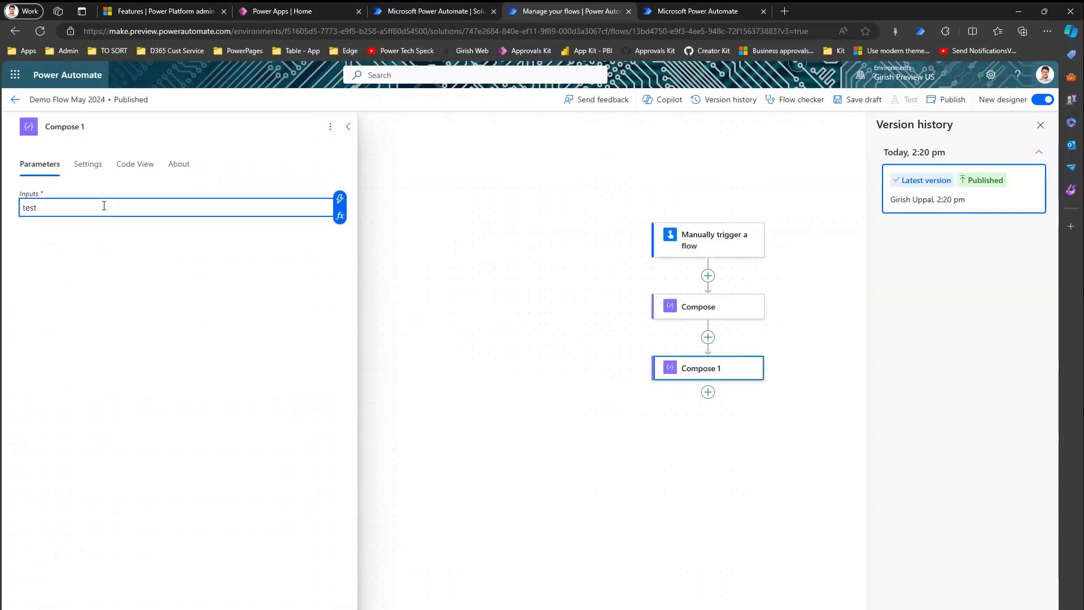
{"action": "left_click", "coordinate": [571, 445]}
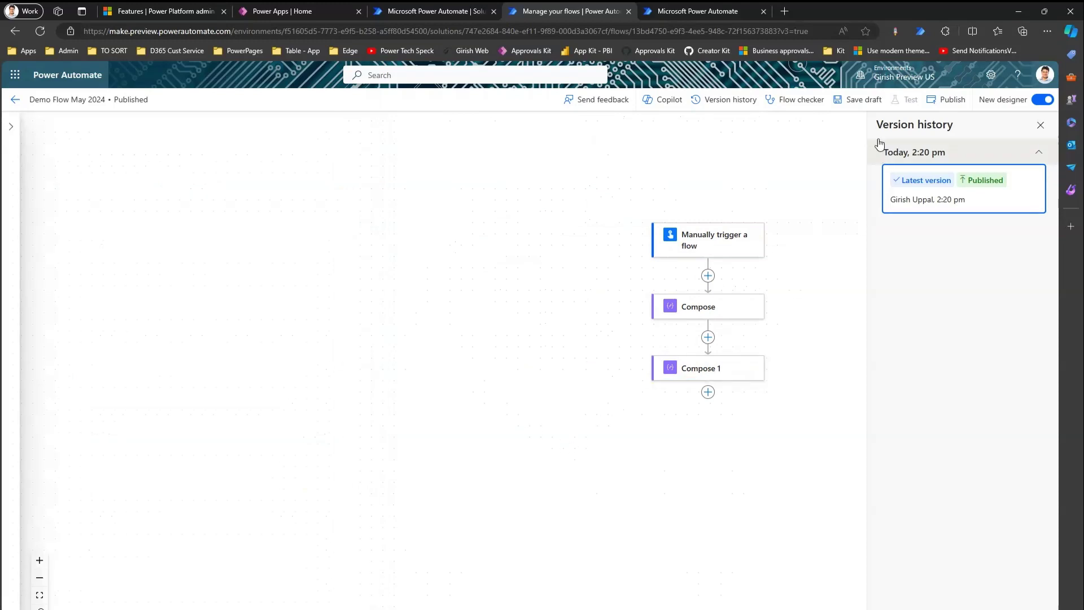
{"action": "left_click", "coordinate": [864, 100]}
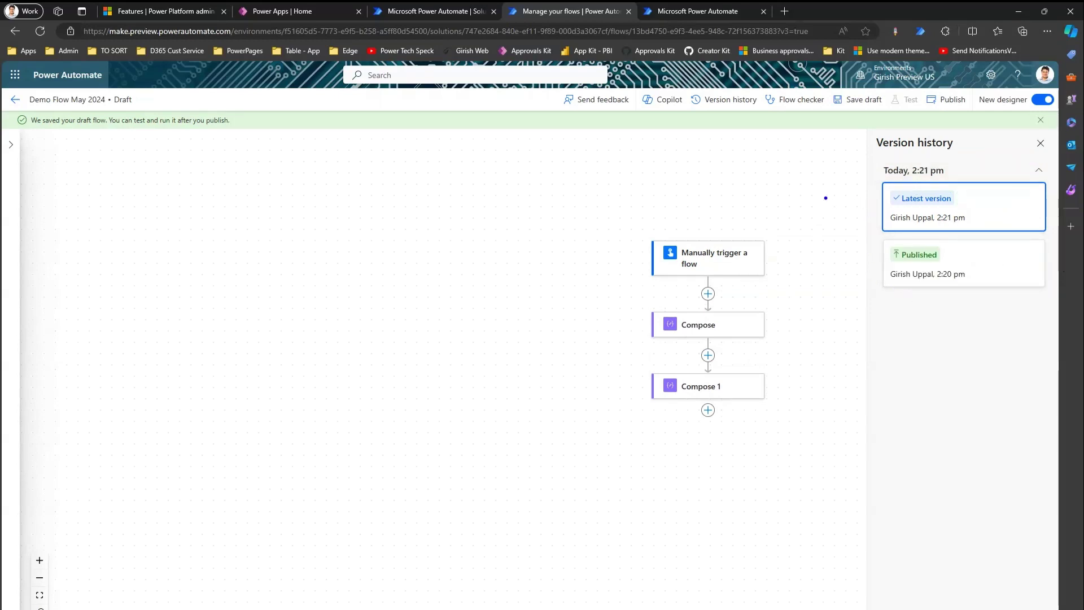
{"action": "mouse_move", "coordinate": [737, 214]}
{"action": "left_mouse_down"}
{"action": "mouse_move", "coordinate": [853, 191]}
{"action": "mouse_move", "coordinate": [836, 171]}
{"action": "mouse_move", "coordinate": [847, 216]}
{"action": "left_mouse_up"}
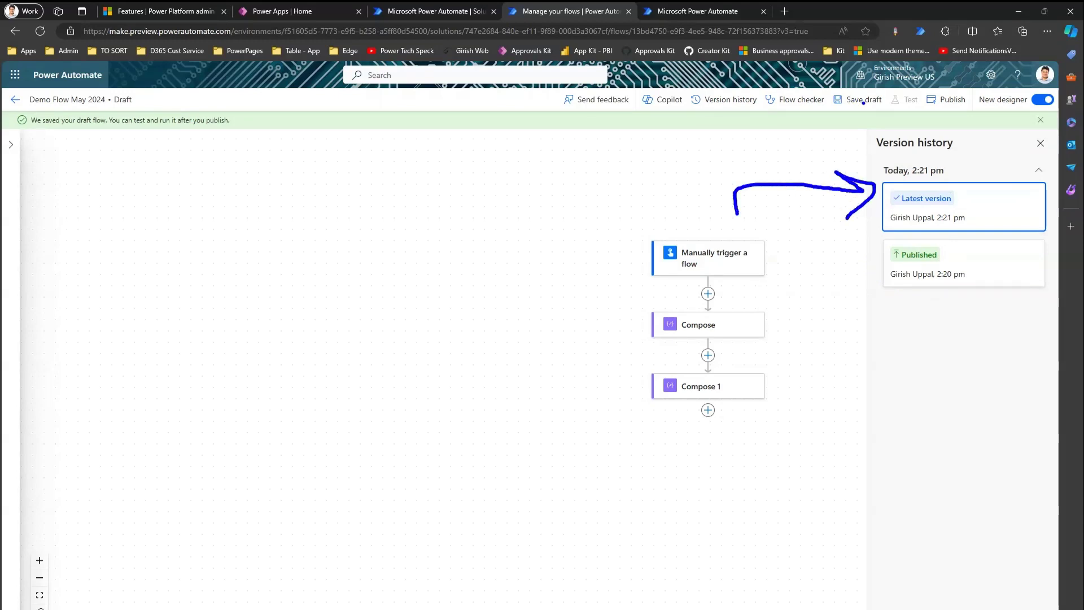
{"action": "mouse_move", "coordinate": [862, 108]}
{"action": "left_mouse_down"}
{"action": "mouse_move", "coordinate": [877, 189]}
{"action": "mouse_move", "coordinate": [894, 168]}
{"action": "left_mouse_up"}
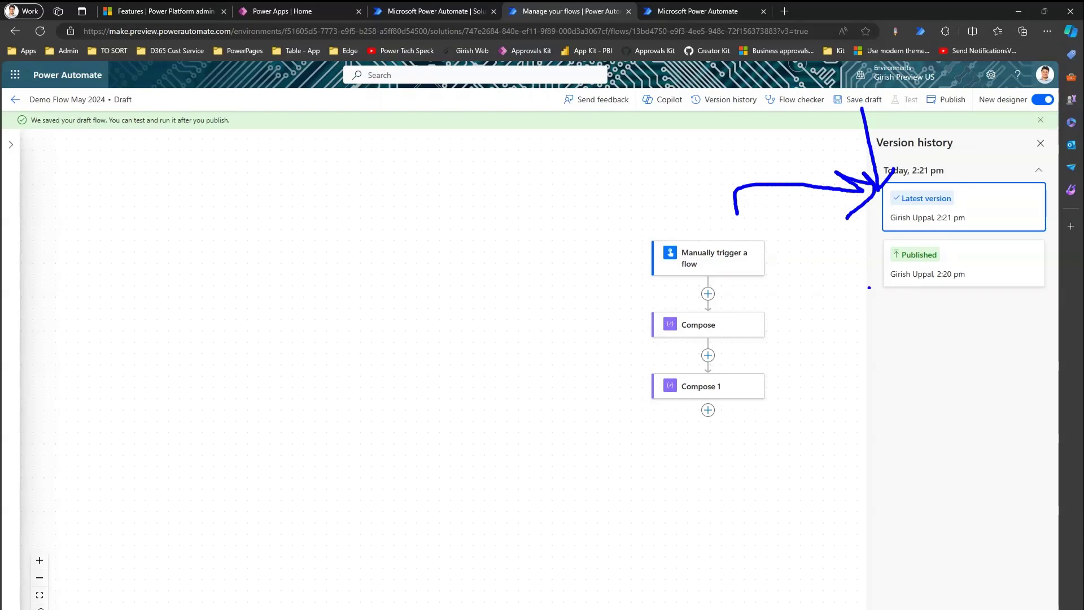
{"action": "mouse_move", "coordinate": [819, 391]}
{"action": "left_mouse_down"}
{"action": "mouse_move", "coordinate": [876, 289]}
{"action": "mouse_move", "coordinate": [865, 283]}
{"action": "mouse_move", "coordinate": [884, 279]}
{"action": "mouse_move", "coordinate": [899, 300]}
{"action": "mouse_move", "coordinate": [967, 291]}
{"action": "left_mouse_up"}
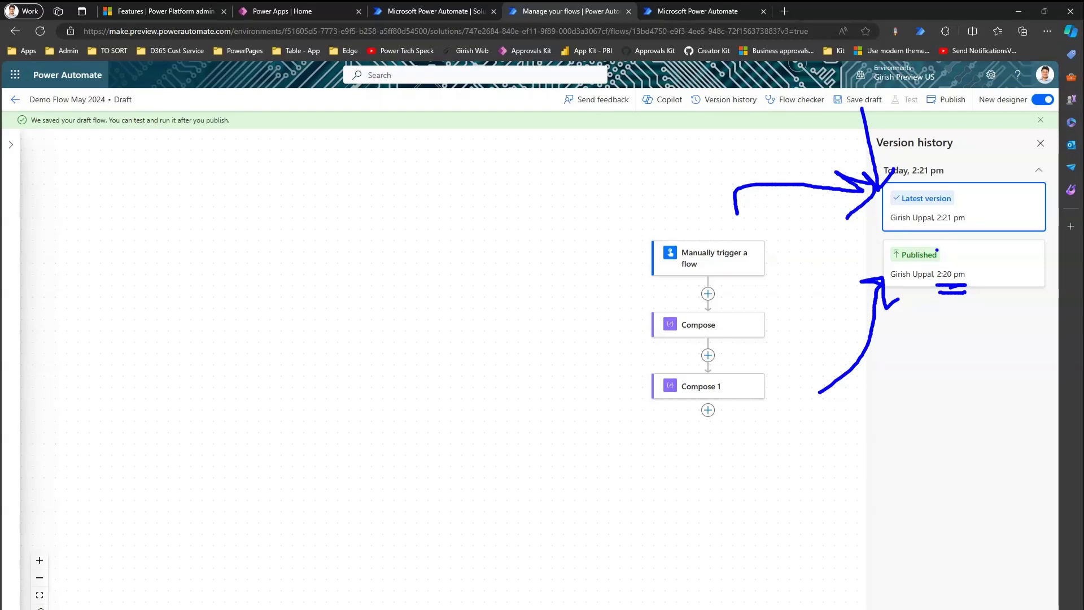
{"action": "key", "text": "Escape"}
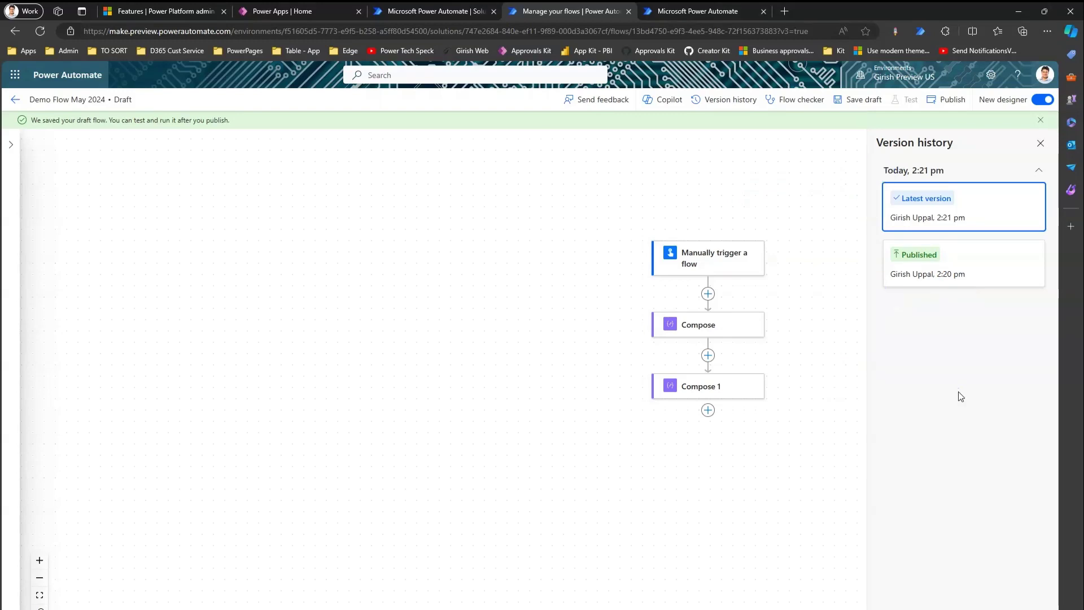
Add a third Compose action after Compose 1 with "test 3" as its input.
{"action": "left_click", "coordinate": [708, 411]}
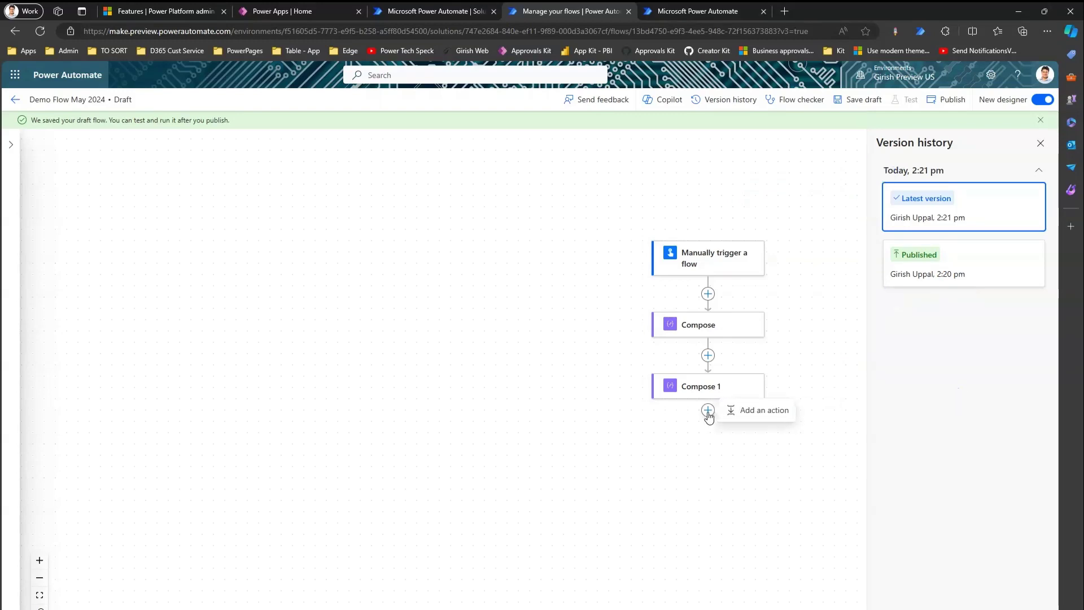
{"action": "left_click", "coordinate": [745, 412]}
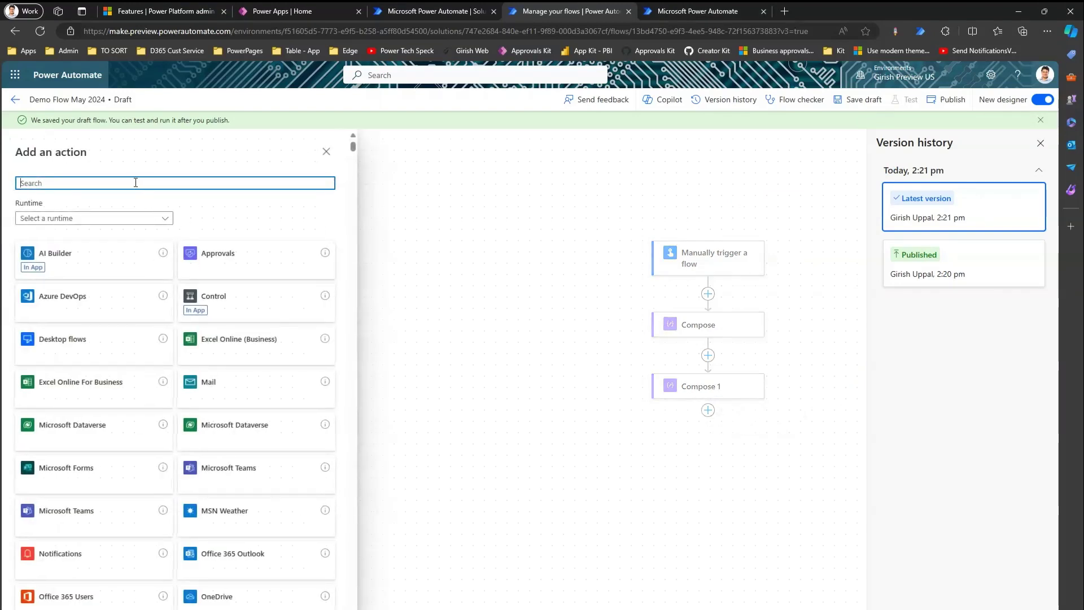
{"action": "type", "text": "compose"}
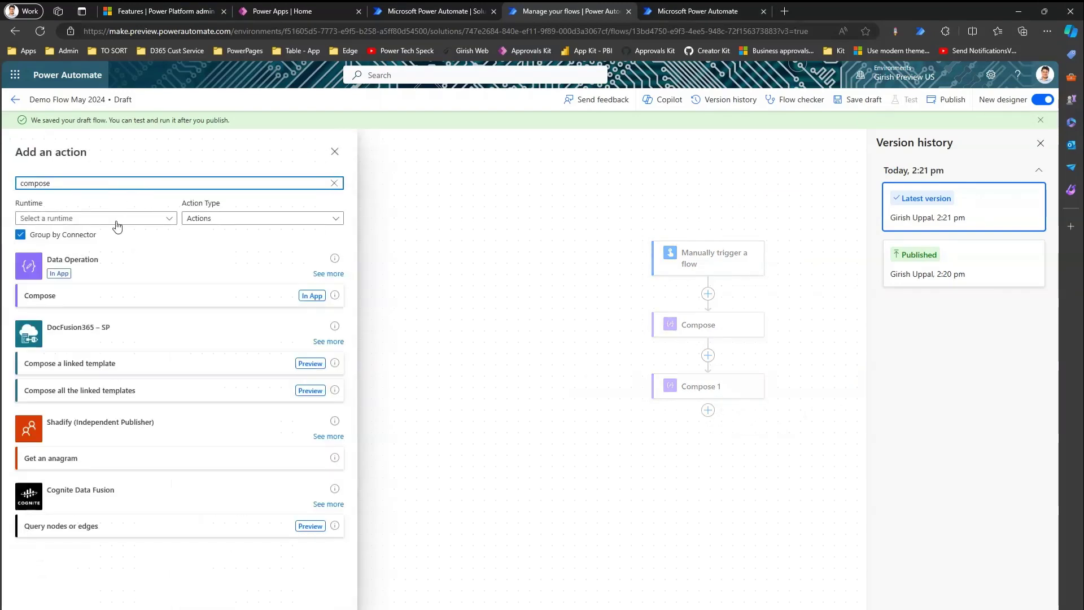
{"action": "left_click", "coordinate": [86, 296]}
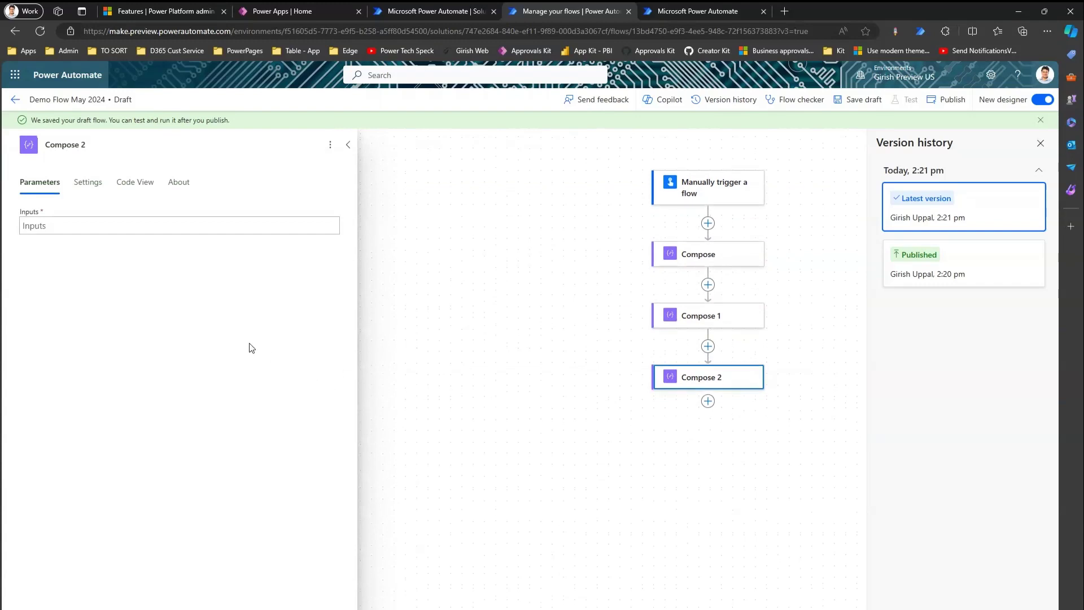
{"action": "left_click", "coordinate": [105, 230]}
{"action": "type", "text": "test 3"}
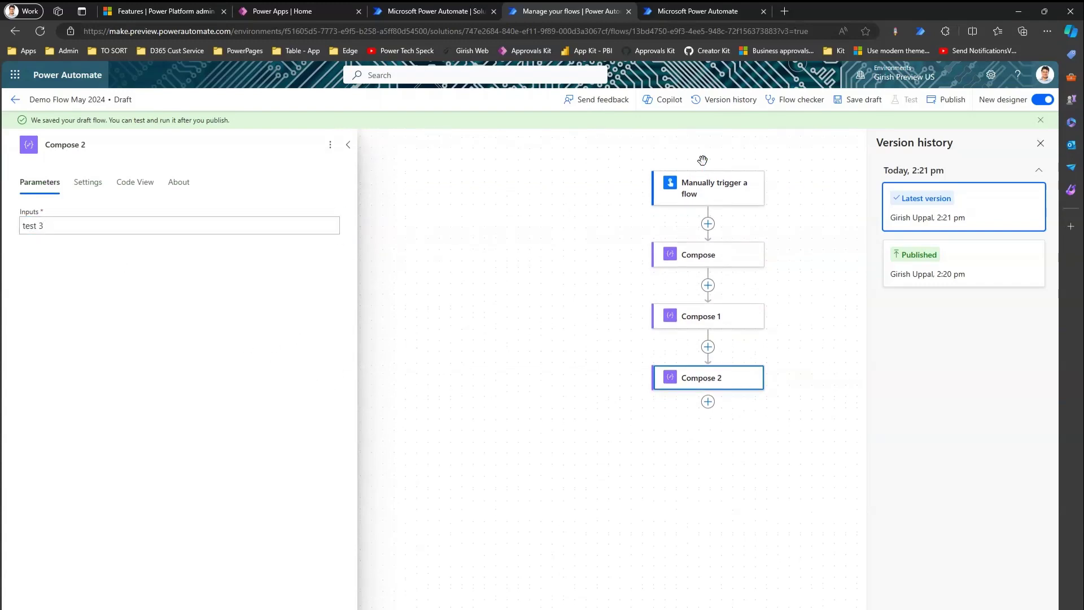
{"action": "left_click", "coordinate": [390, 259]}
Save the flow with its third Compose action as a draft and publish it.
{"action": "left_click", "coordinate": [857, 101]}
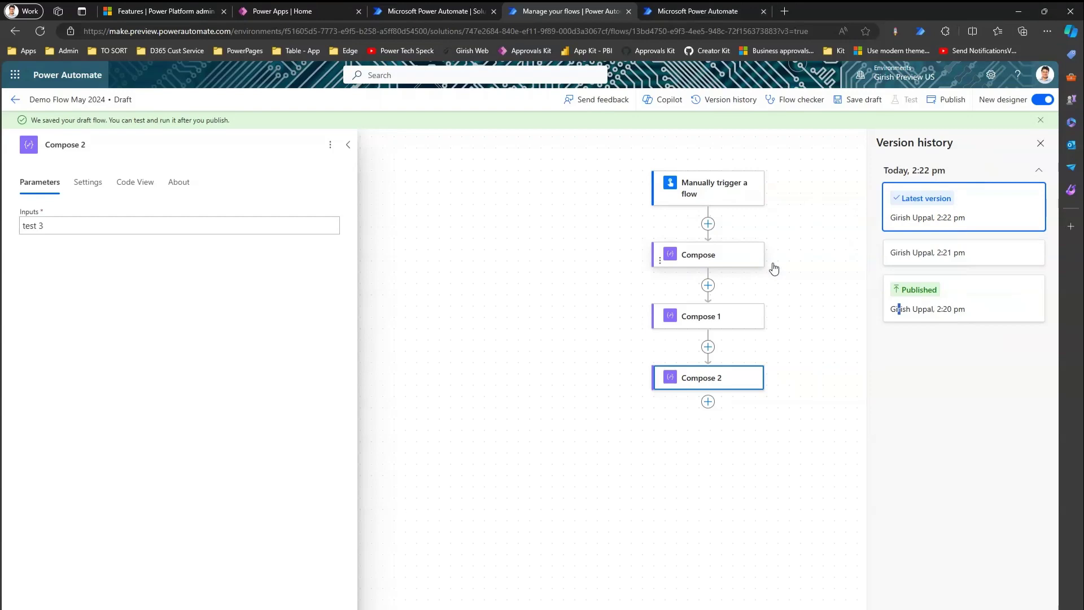
{"action": "left_click", "coordinate": [938, 103]}
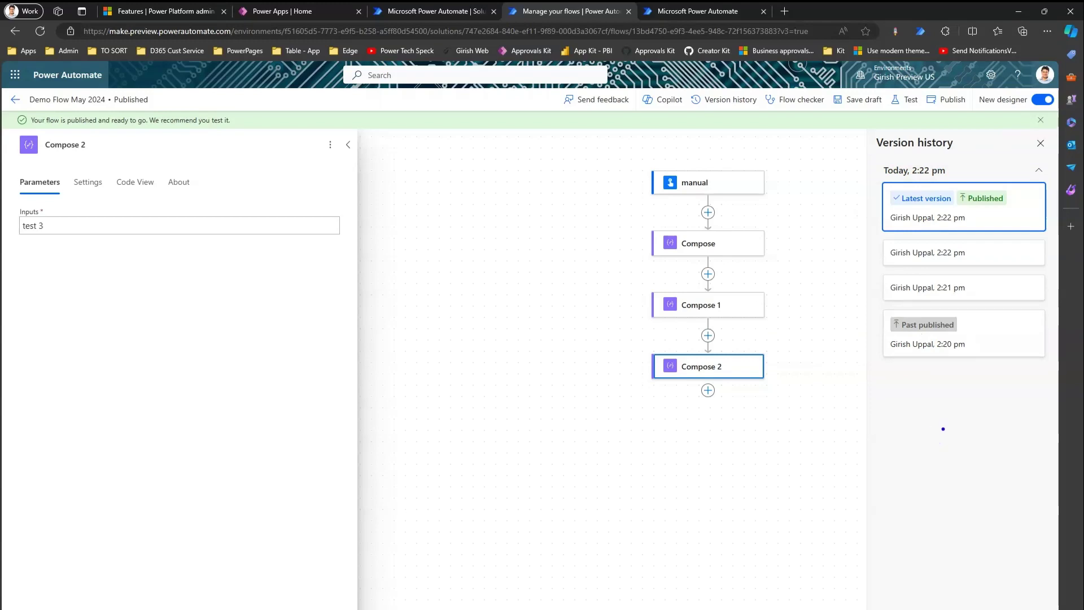
{"action": "left_click_drag", "start_coordinate": [985, 335], "coordinate": [1021, 317]}
{"action": "left_click_drag", "start_coordinate": [996, 213], "coordinate": [1022, 202]}
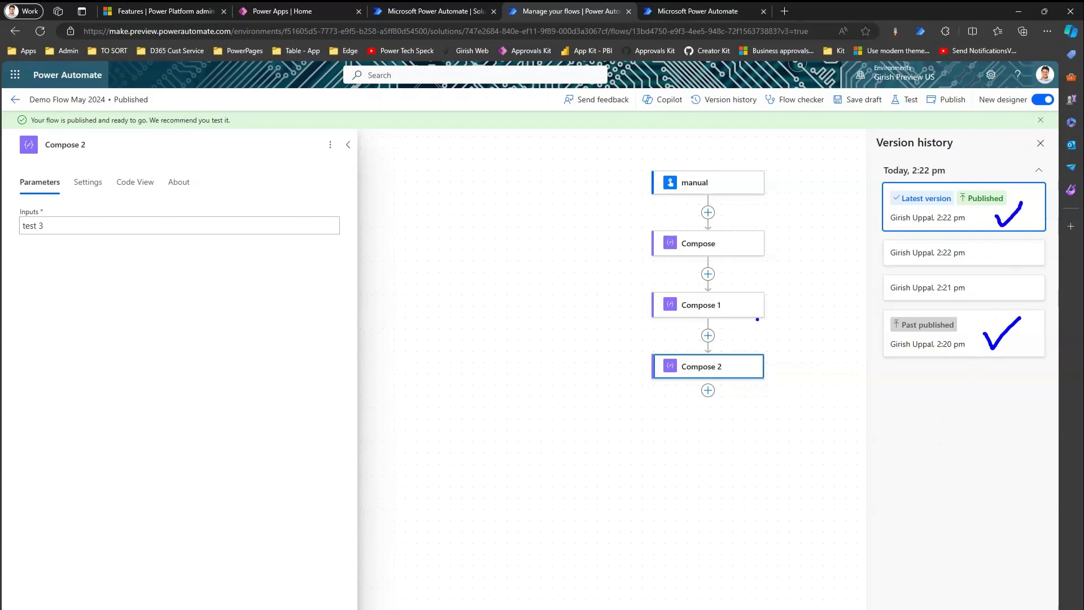
Add a fourth Compose action at the end of the flow, after Compose 2, with "3434" as its input.
{"action": "key", "text": "Escape"}
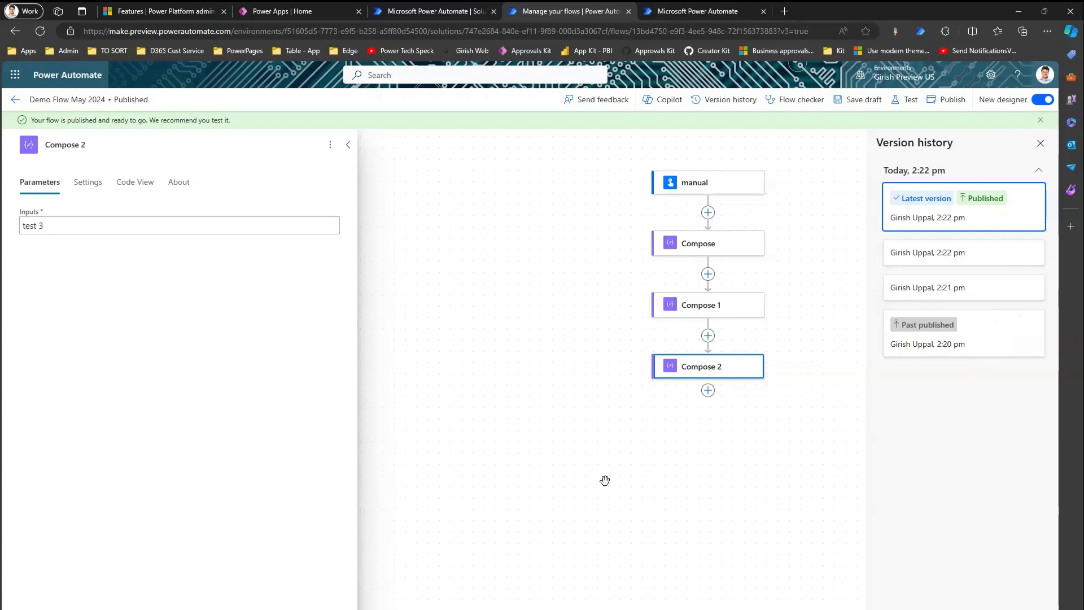
{"action": "left_click", "coordinate": [709, 393]}
{"action": "left_click", "coordinate": [737, 391]}
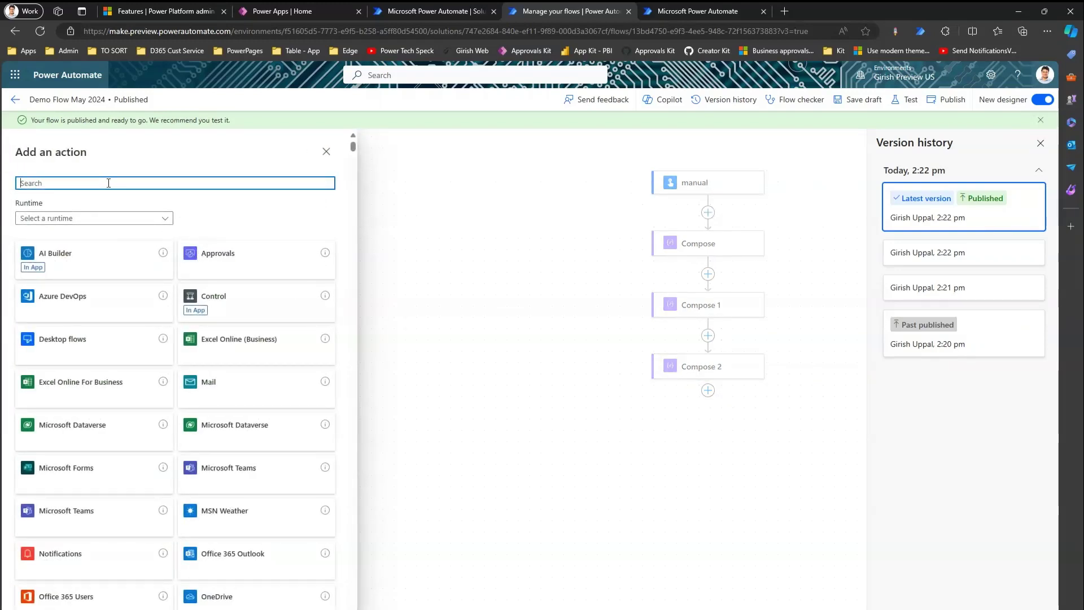
{"action": "type", "text": "compo"}
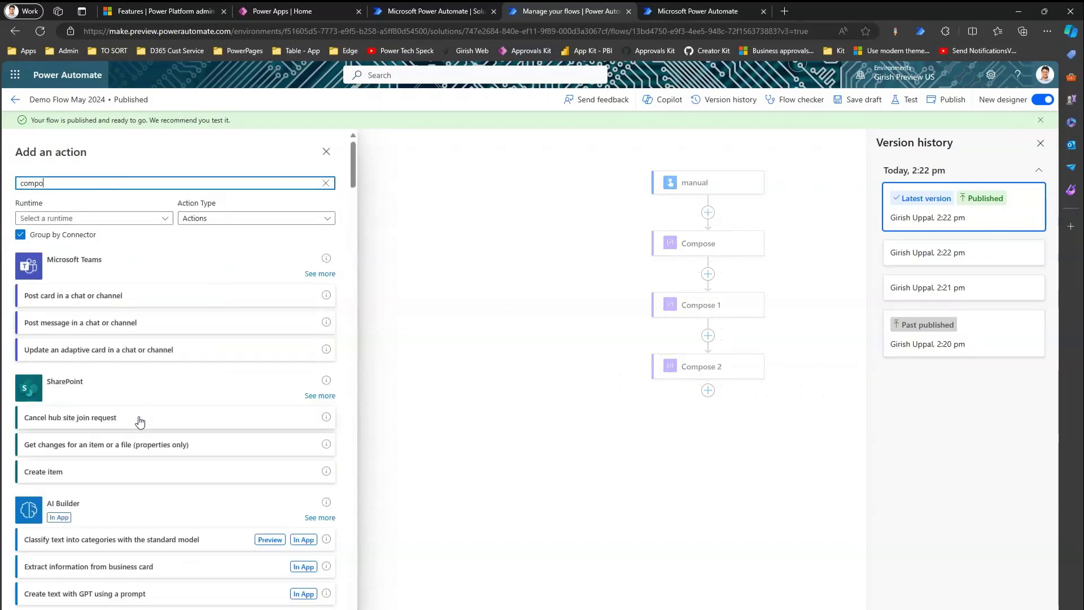
{"action": "type", "text": "se"}
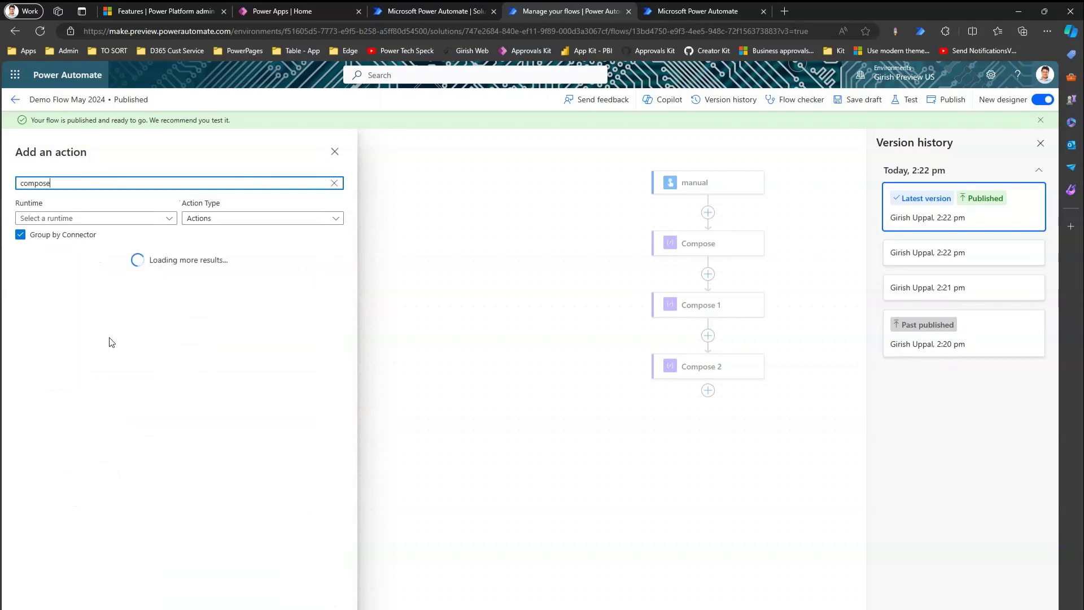
{"action": "left_click", "coordinate": [80, 294]}
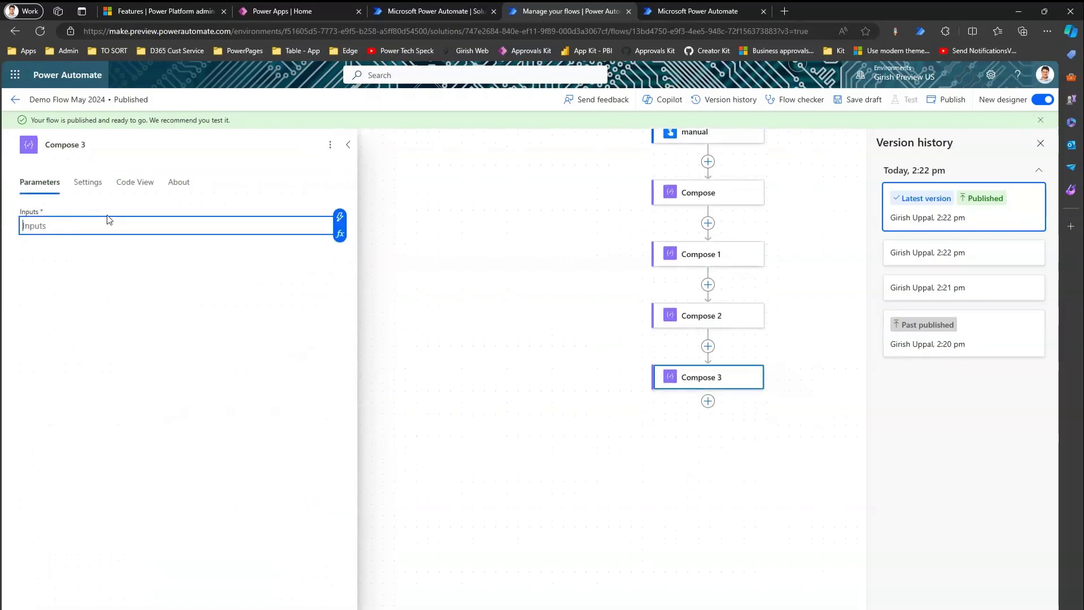
{"action": "type", "text": "3434"}
{"action": "left_click", "coordinate": [762, 165]}
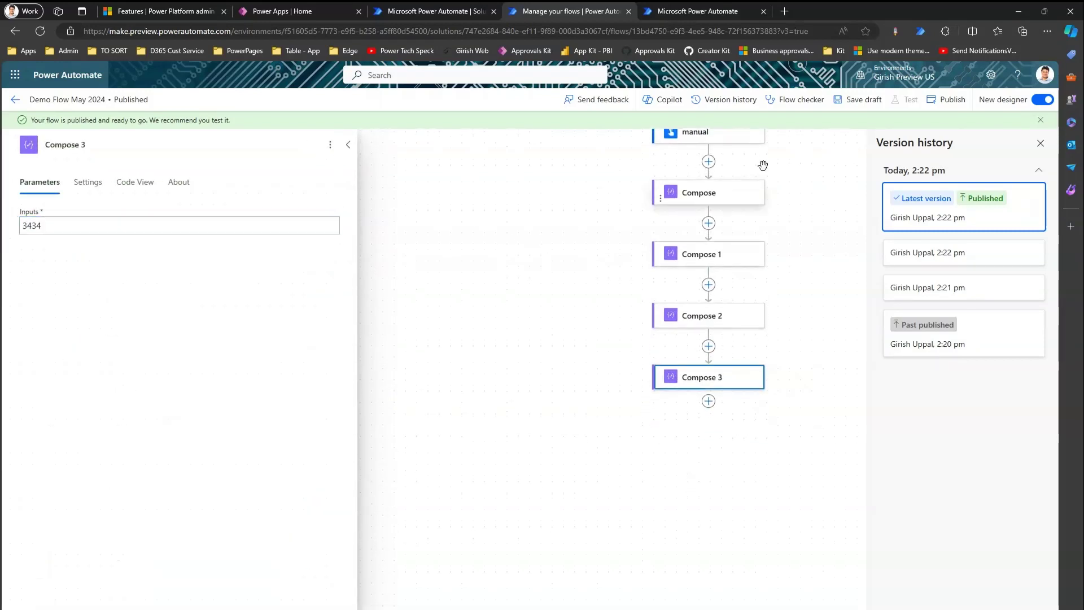
Save the flow with its fourth Compose action as a draft and publish it.
{"action": "left_click", "coordinate": [870, 103]}
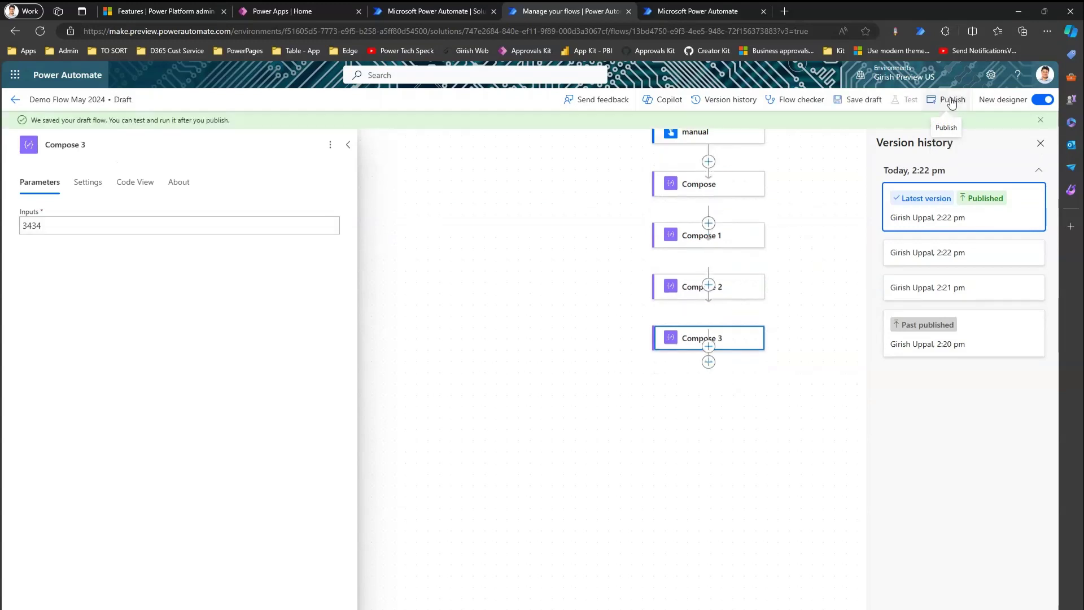
{"action": "left_click", "coordinate": [953, 100]}
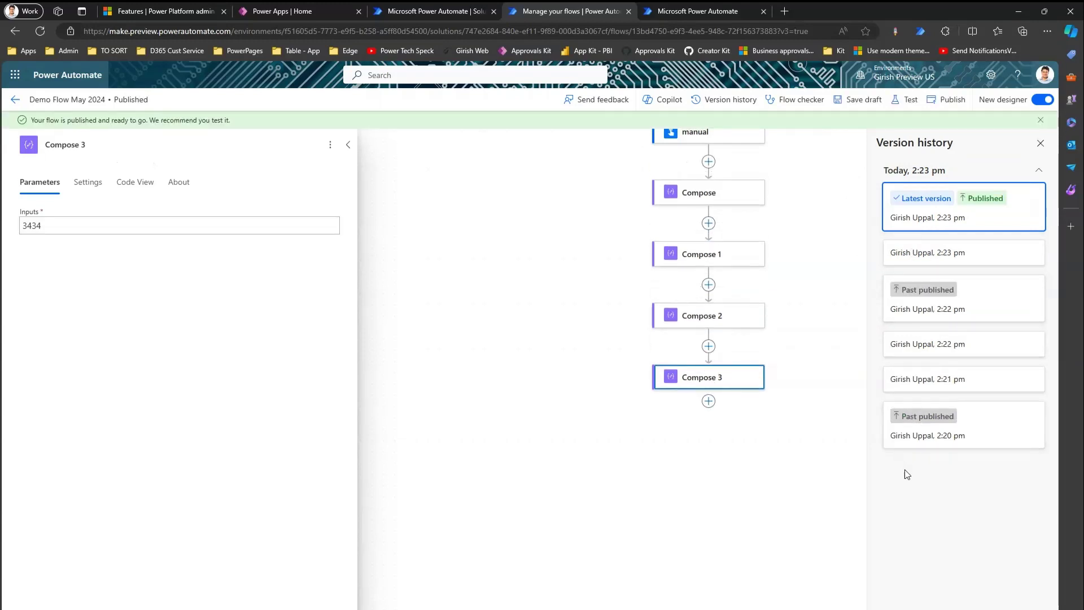
{"action": "left_click_drag", "start_coordinate": [987, 422], "coordinate": [1025, 402]}
{"action": "left_click_drag", "start_coordinate": [975, 292], "coordinate": [1002, 279]}
{"action": "left_click_drag", "start_coordinate": [983, 228], "coordinate": [1009, 207]}
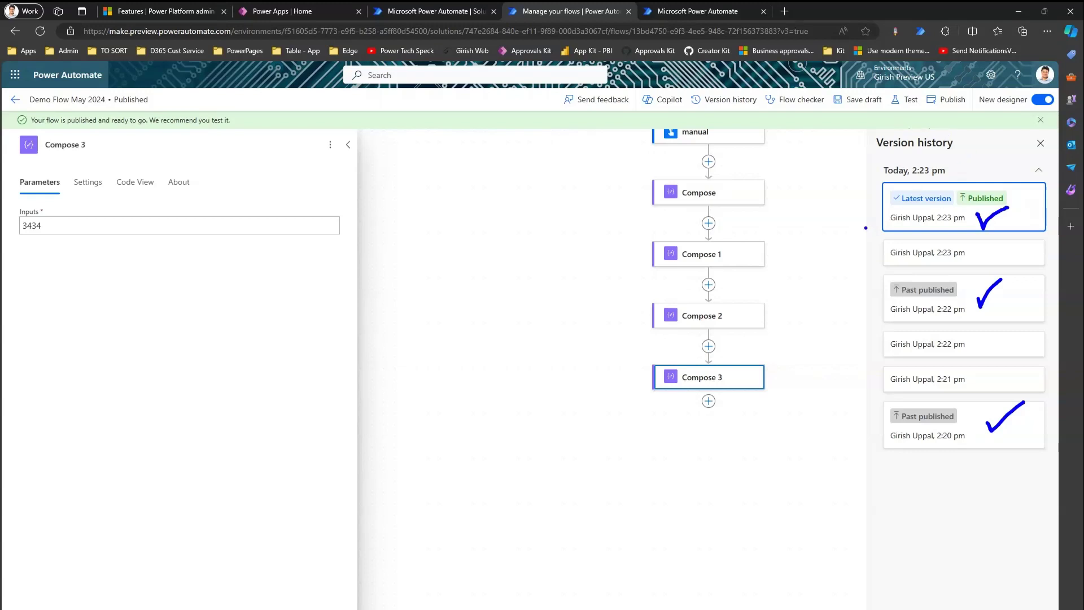
{"action": "left_click_drag", "start_coordinate": [873, 167], "coordinate": [896, 518]}
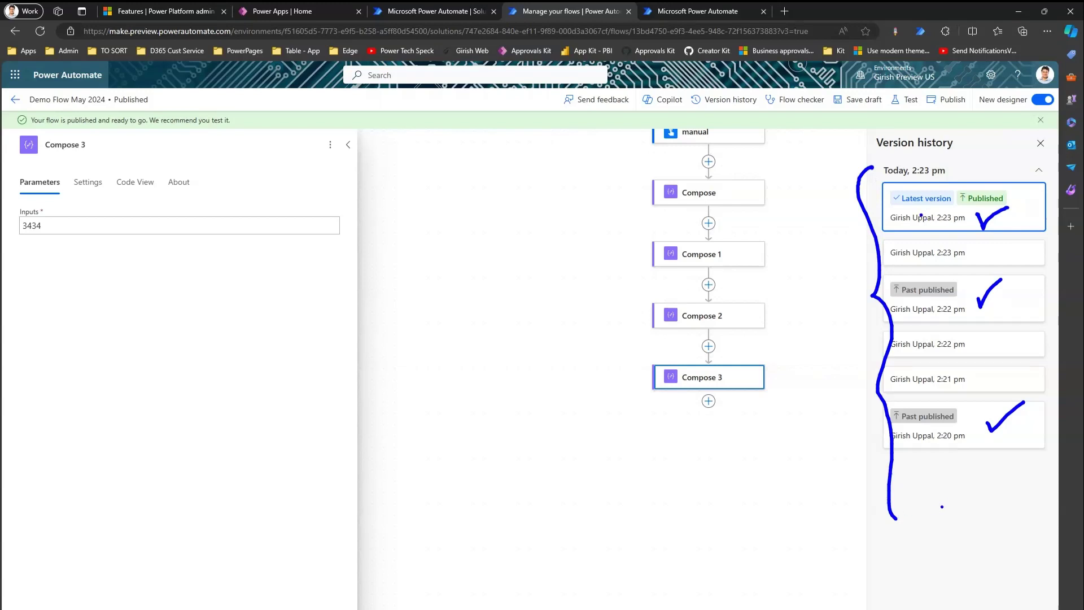
{"action": "key", "text": "Escape"}
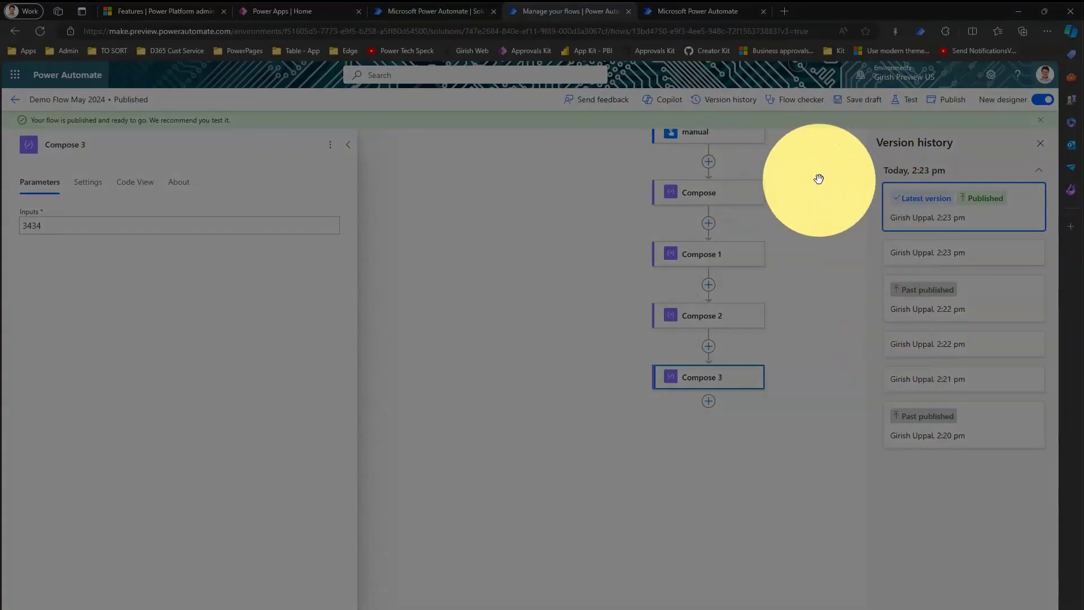
Preview the past published versions from 2:20 pm and 2:22 pm, and compare them with the latest published version.
{"action": "left_click", "coordinate": [818, 179]}
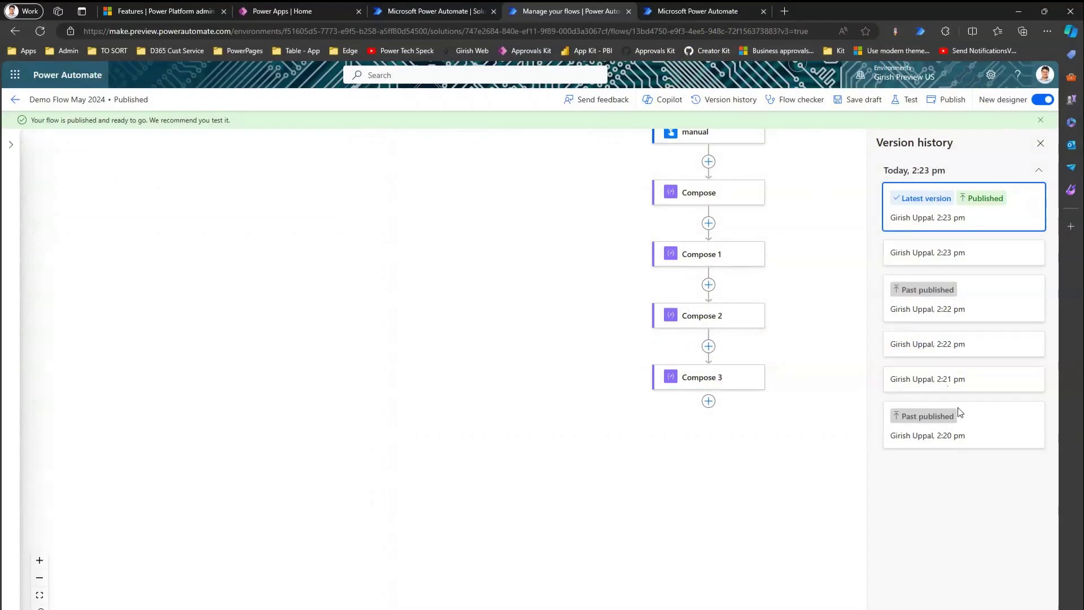
{"action": "left_click", "coordinate": [972, 423]}
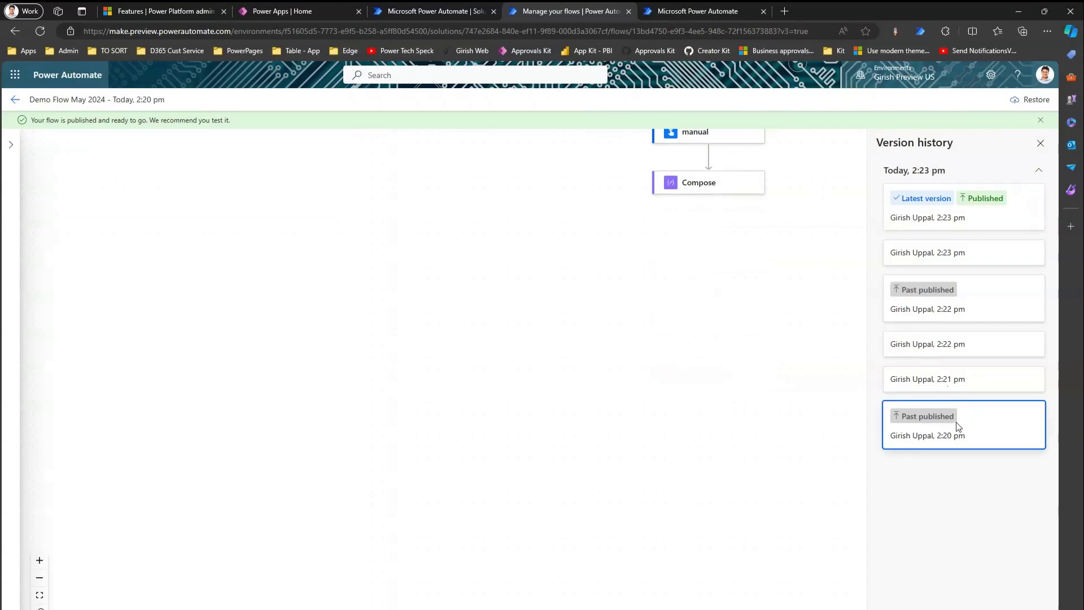
{"action": "left_click", "coordinate": [40, 596]}
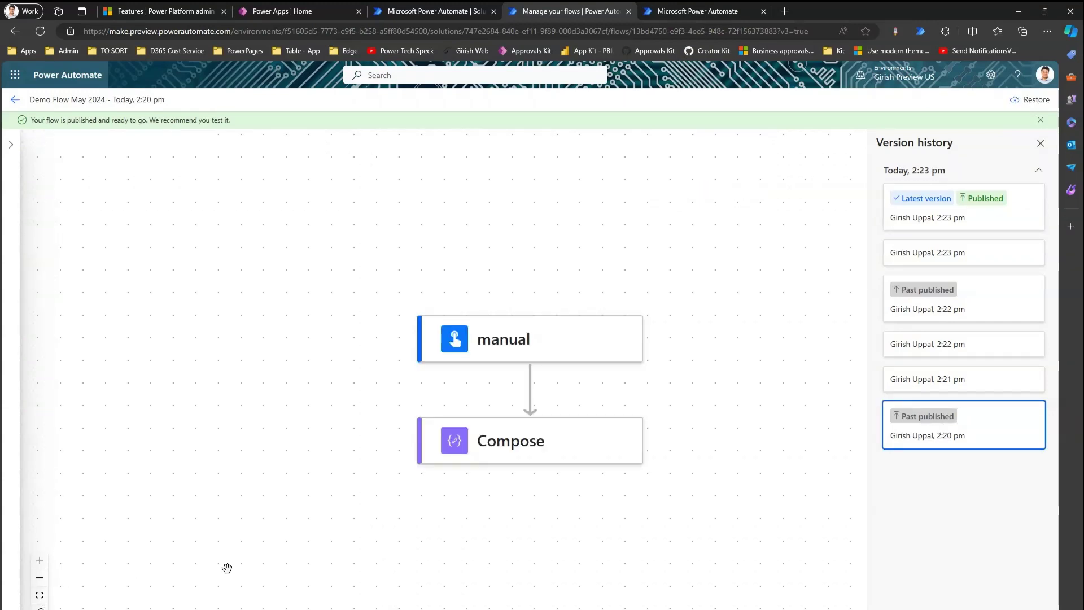
{"action": "left_click", "coordinate": [990, 301]}
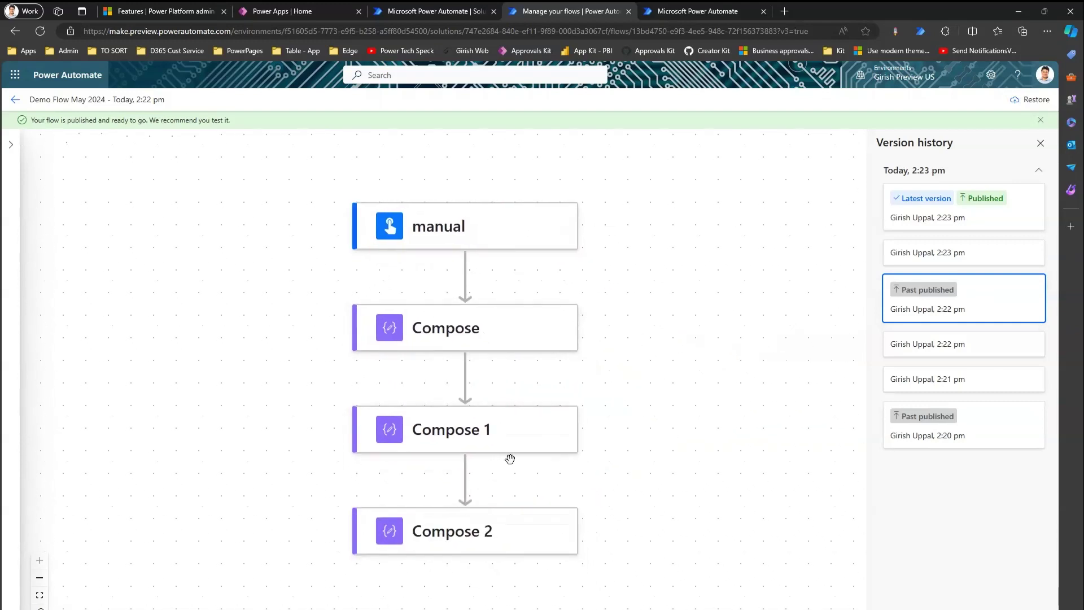
{"action": "left_click", "coordinate": [1007, 219]}
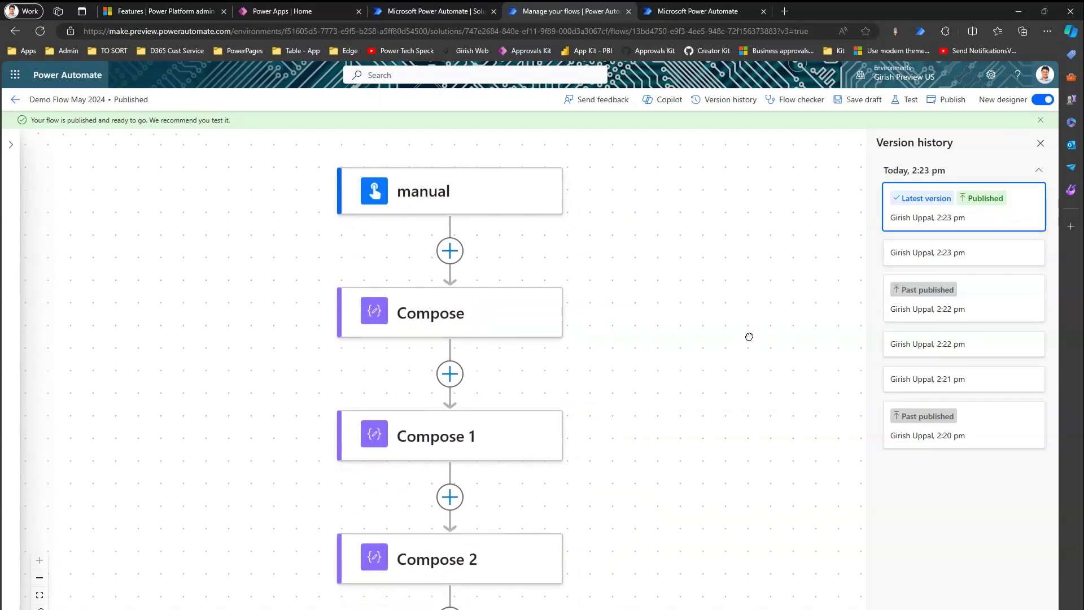
{"action": "left_click_drag", "start_coordinate": [749, 337], "coordinate": [767, 316]}
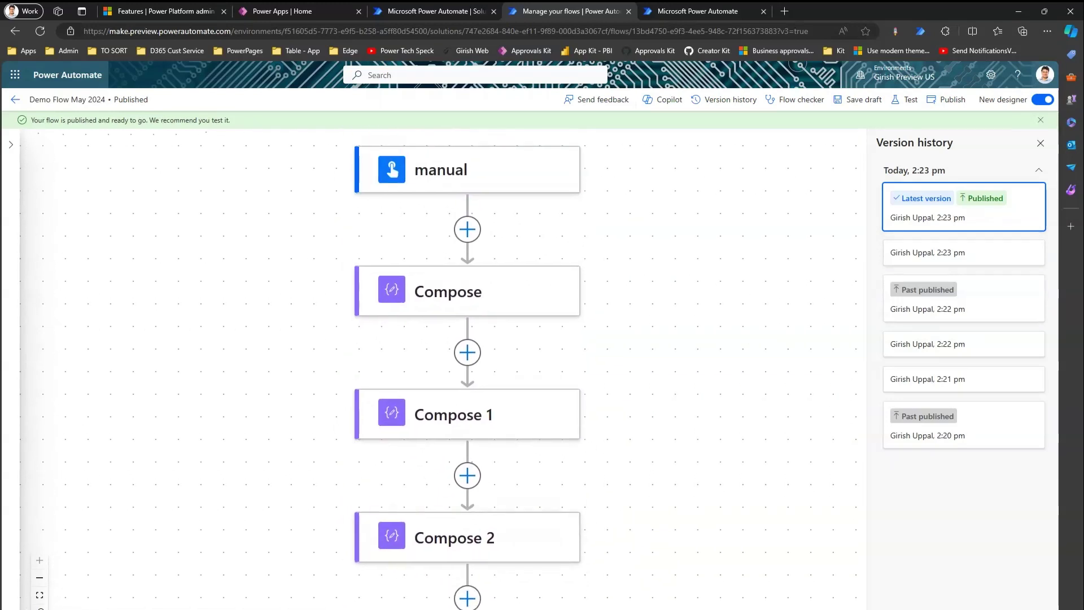
{"action": "left_click", "coordinate": [40, 595]}
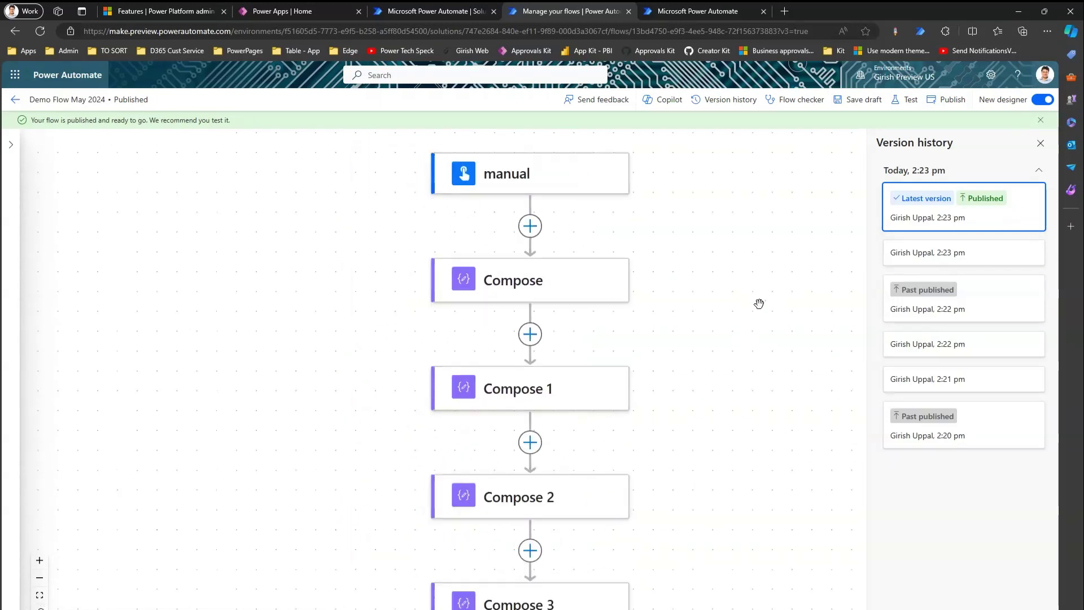
Restore the past published version from 2:20 pm as the current draft and publish it.
{"action": "left_click", "coordinate": [1001, 429]}
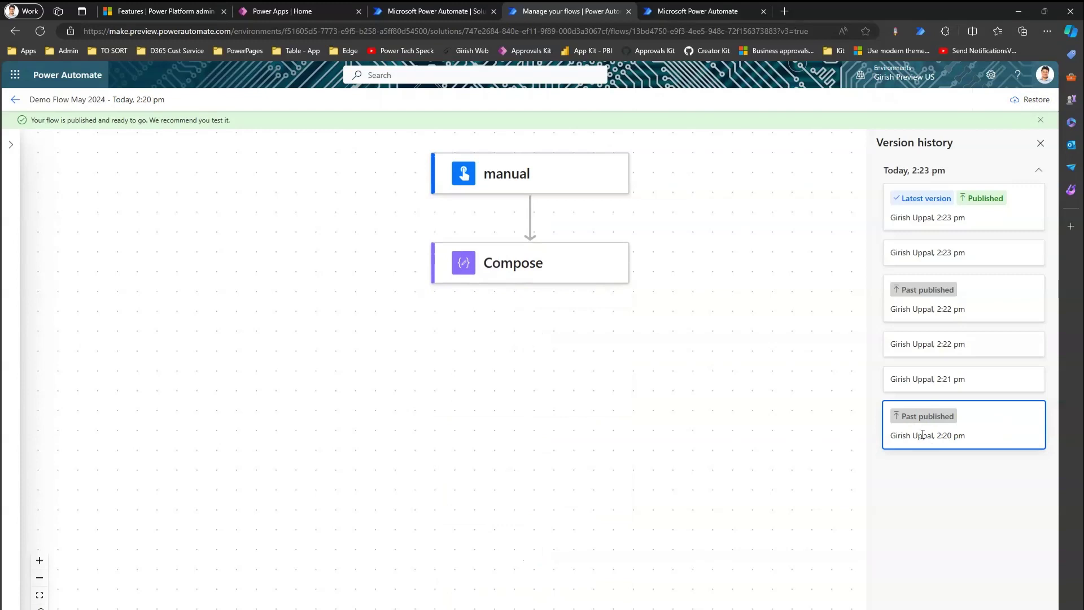
{"action": "left_click", "coordinate": [1029, 101]}
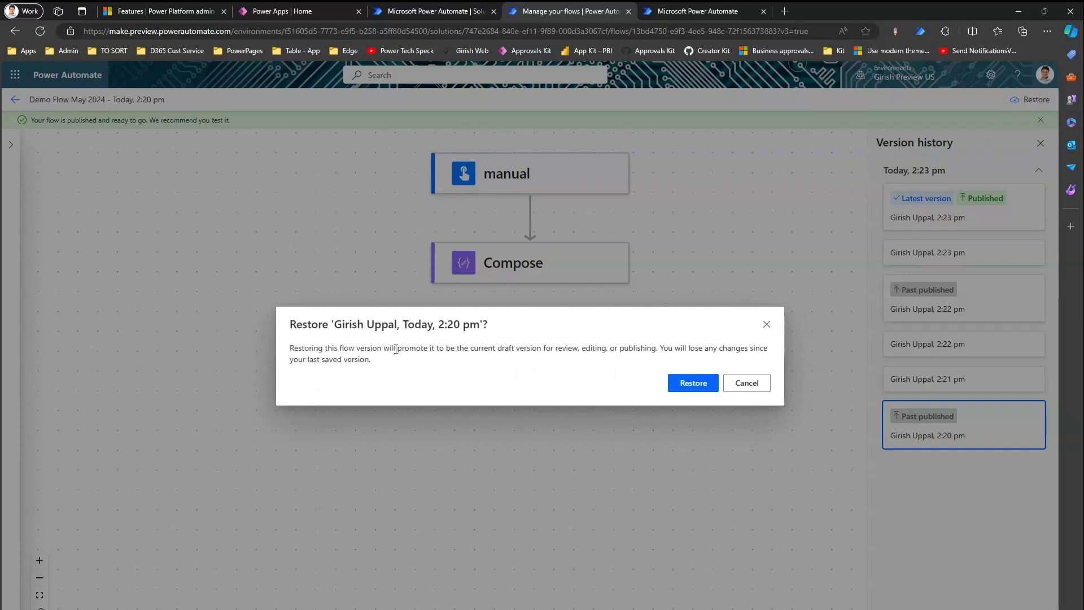
{"action": "left_click_drag", "start_coordinate": [417, 349], "coordinate": [739, 347]}
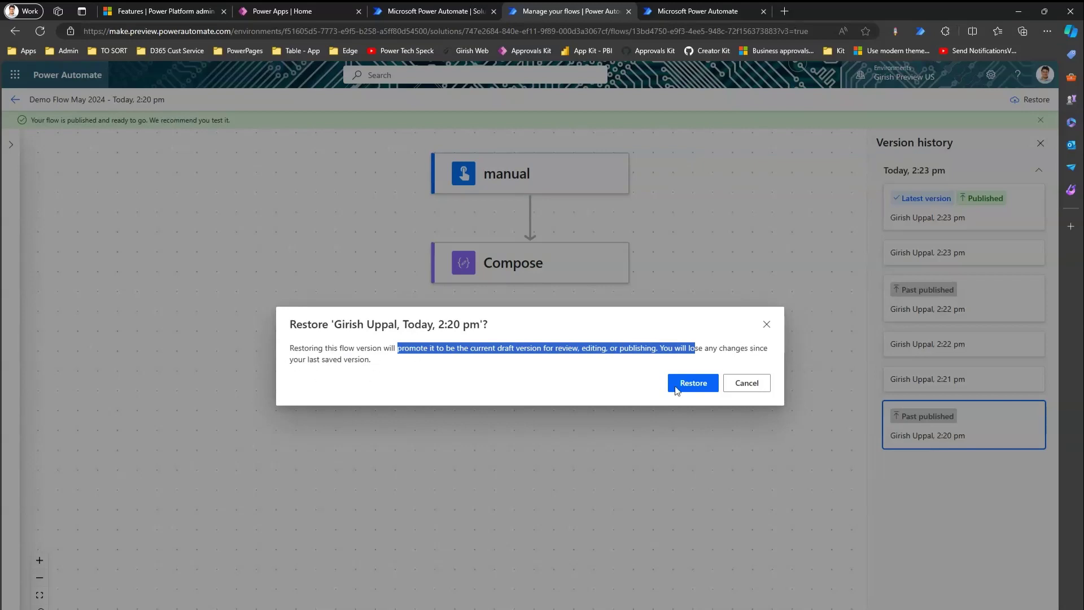
{"action": "left_click", "coordinate": [690, 383]}
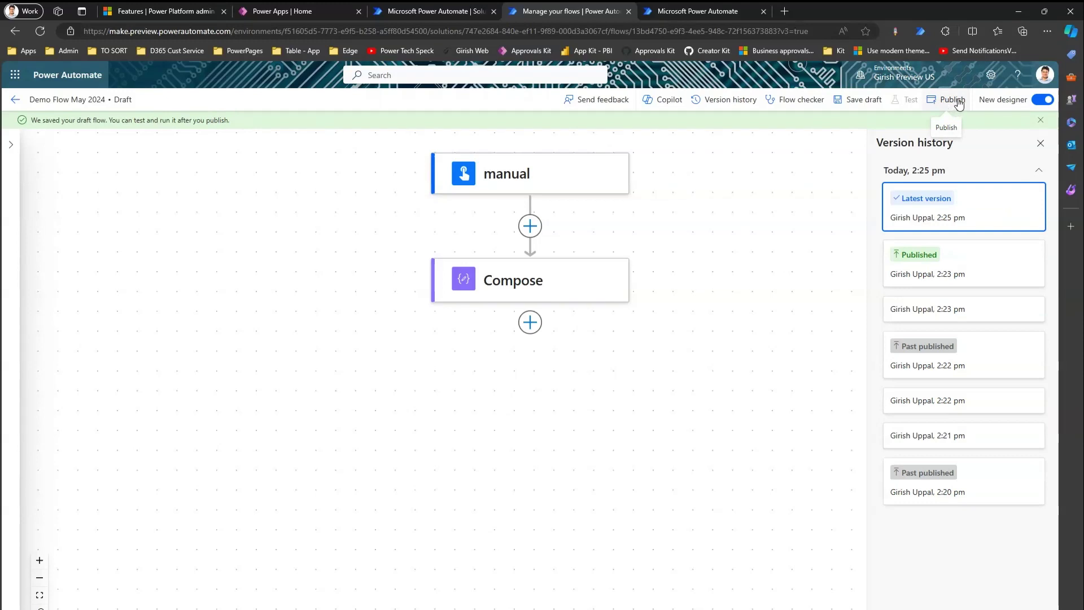
{"action": "left_click", "coordinate": [959, 102]}
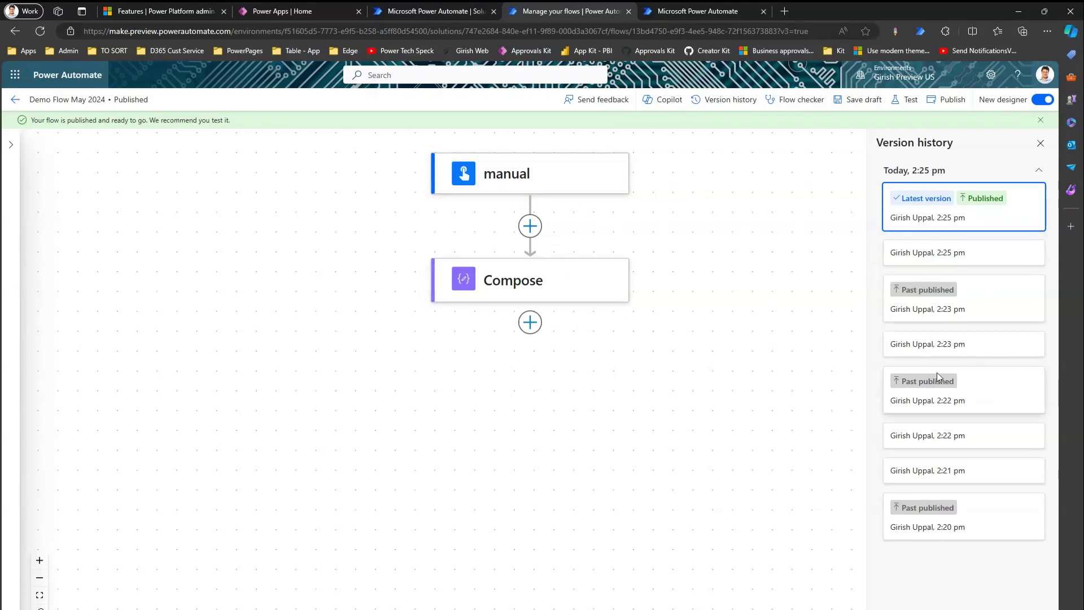
Examine the past published and draft versions in the version history and compare their actions with the latest version.
{"action": "left_click", "coordinate": [986, 387]}
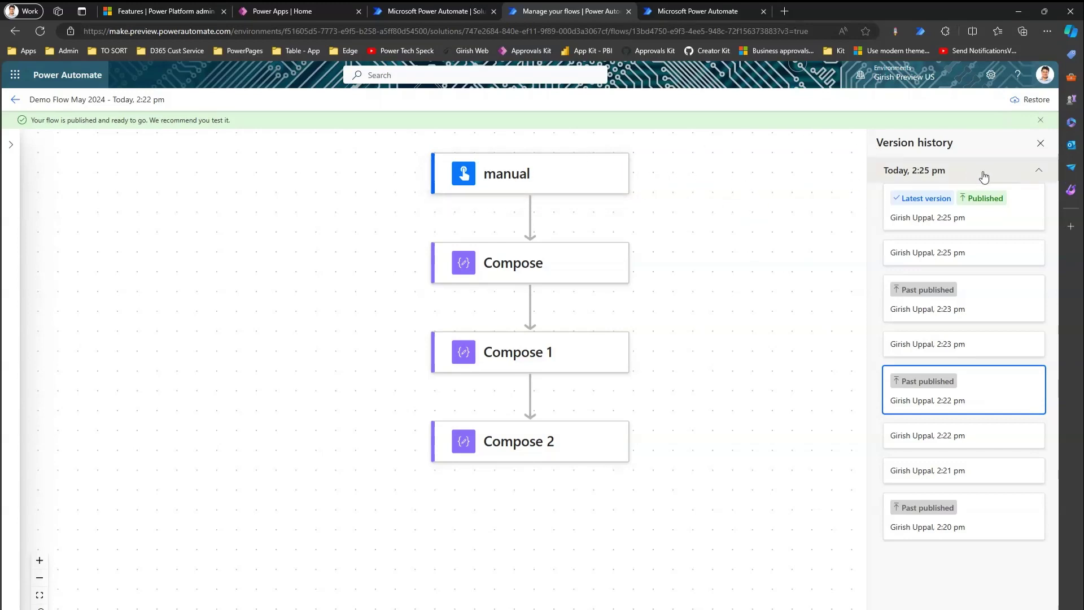
{"action": "left_click", "coordinate": [914, 191]}
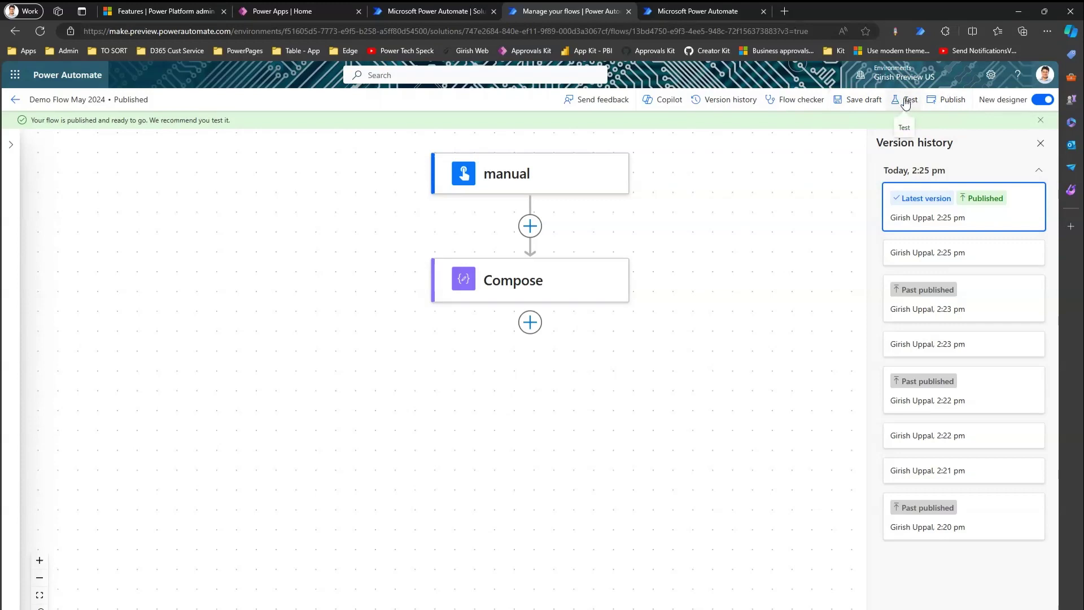
{"action": "left_click", "coordinate": [982, 391]}
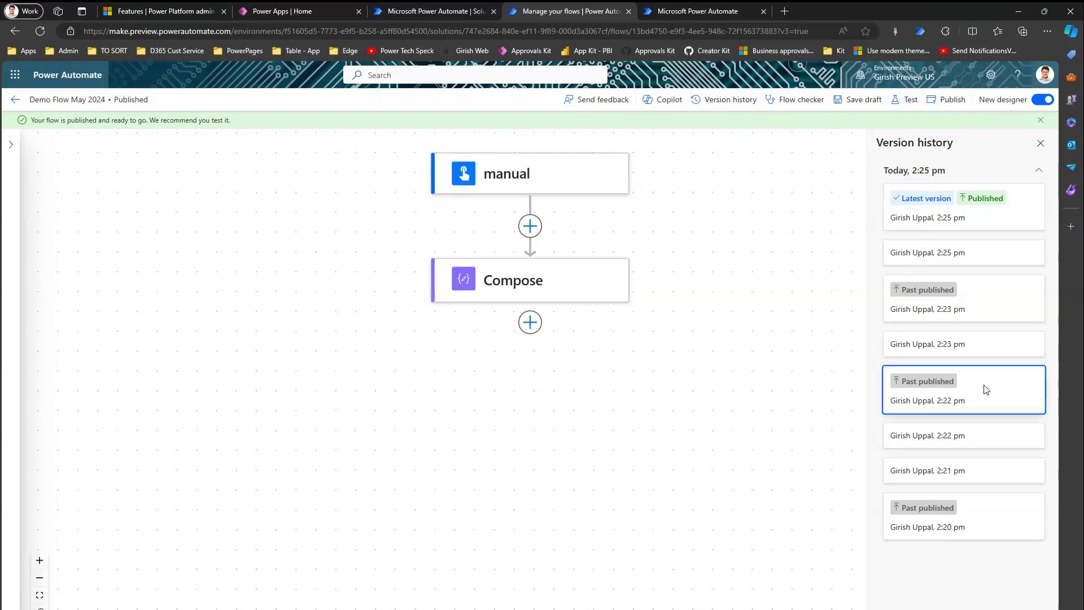
{"action": "left_click", "coordinate": [982, 301]}
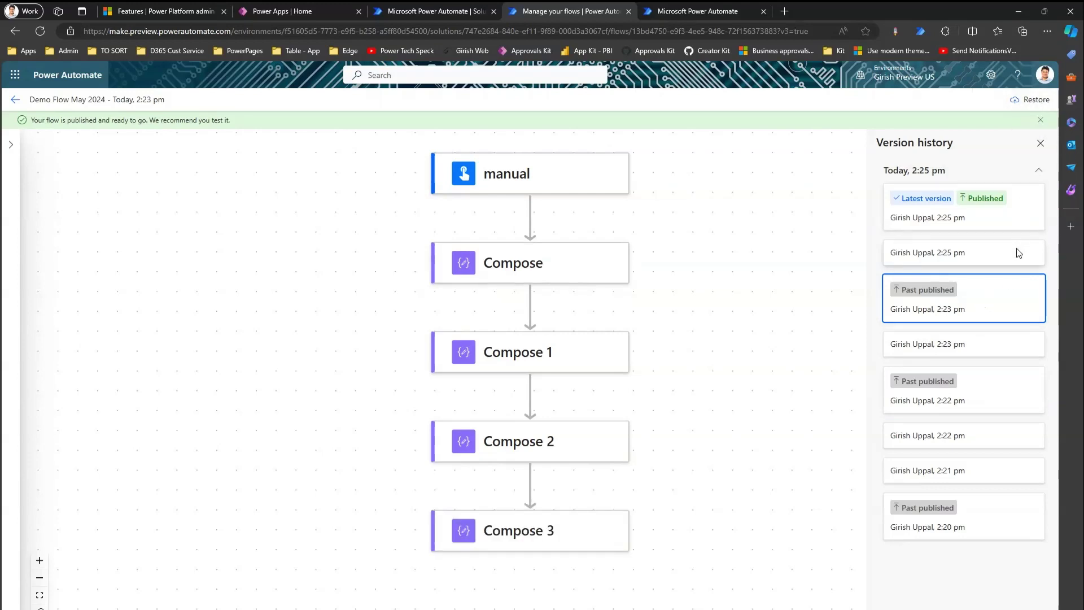
{"action": "left_click", "coordinate": [1019, 252]}
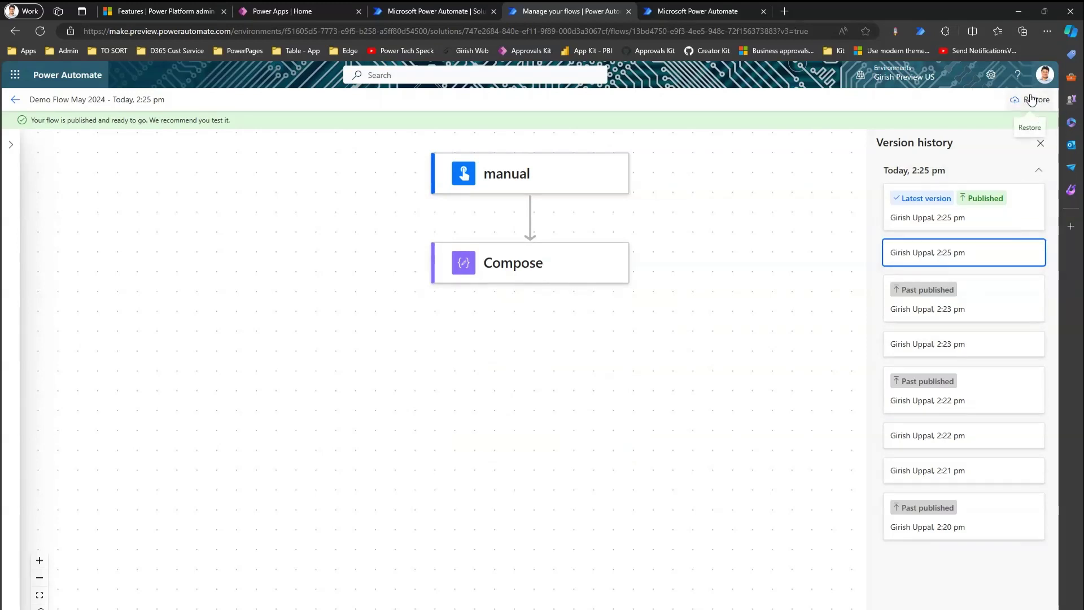
{"action": "left_click", "coordinate": [1010, 302]}
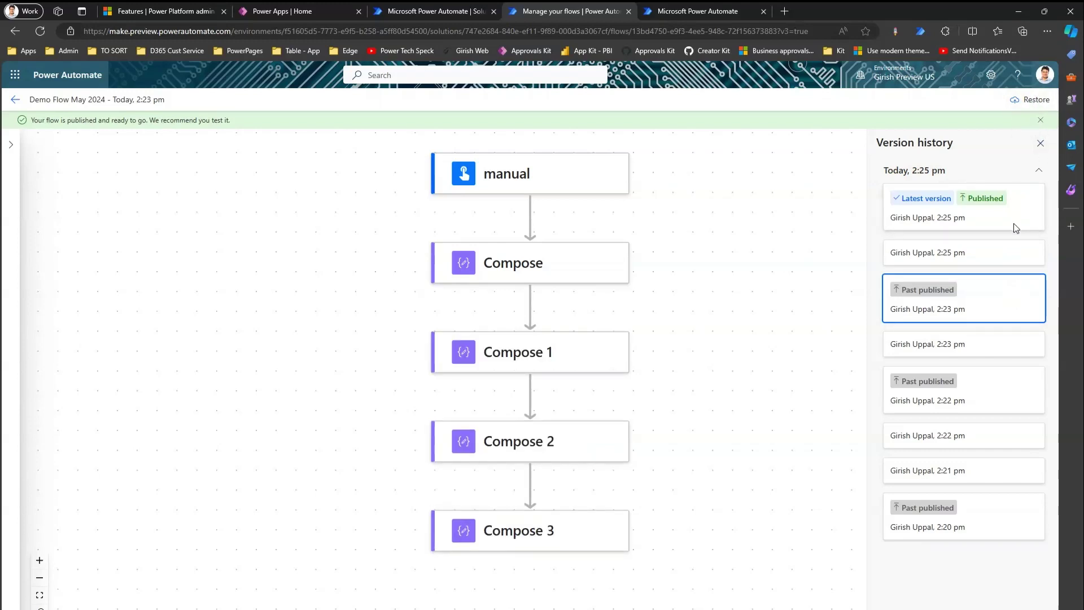
{"action": "left_click", "coordinate": [1008, 254]}
{"action": "left_click", "coordinate": [991, 308]}
{"action": "left_click", "coordinate": [993, 346]}
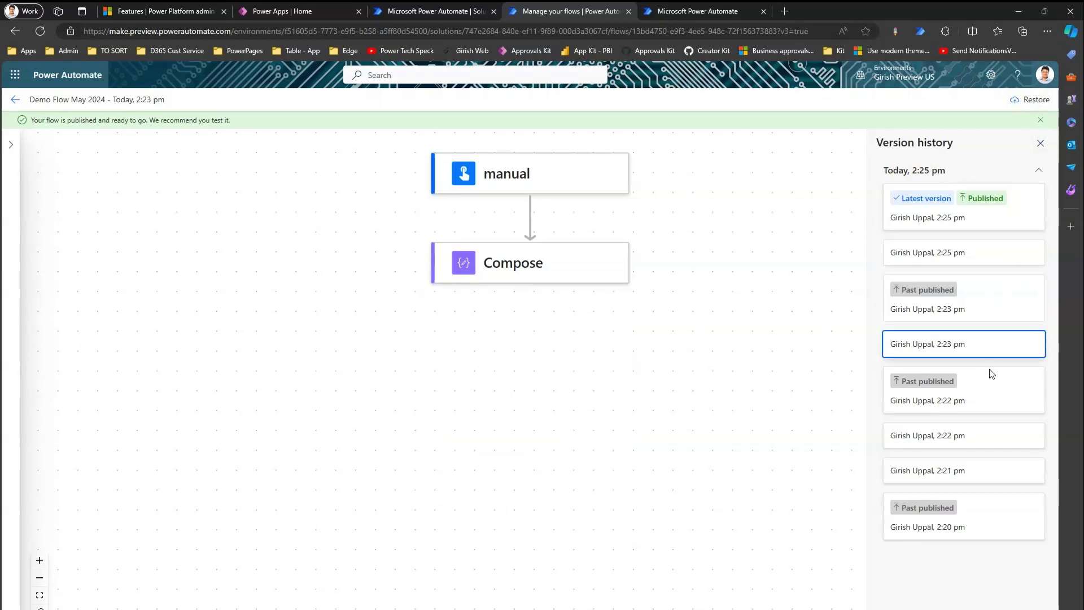
{"action": "left_click", "coordinate": [992, 377]}
Return to the latest published version, check the flow's test options and close them.
{"action": "left_click", "coordinate": [986, 223]}
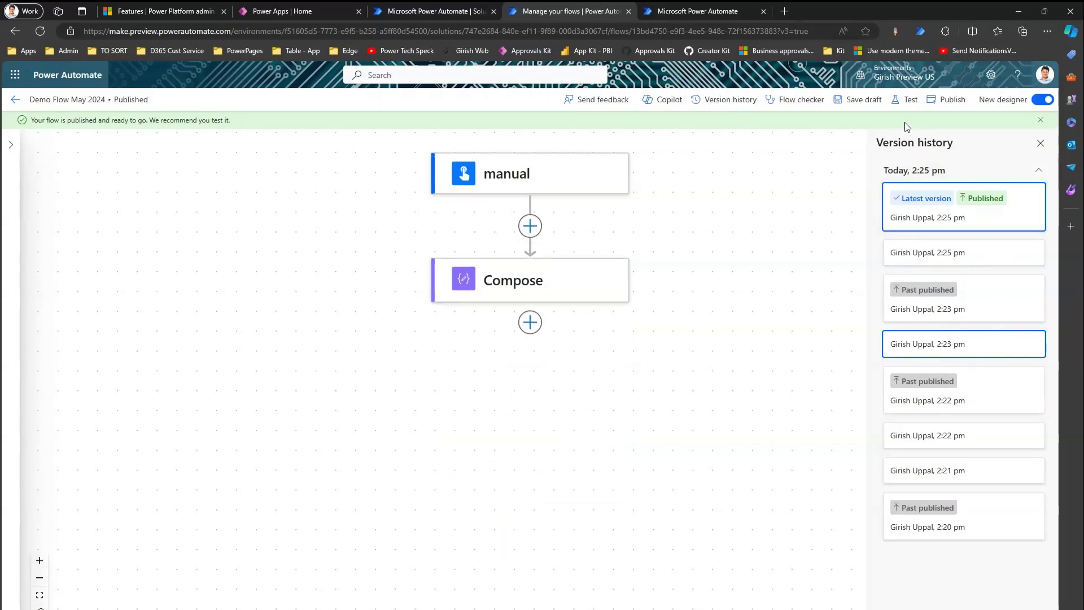
{"action": "left_click", "coordinate": [907, 100]}
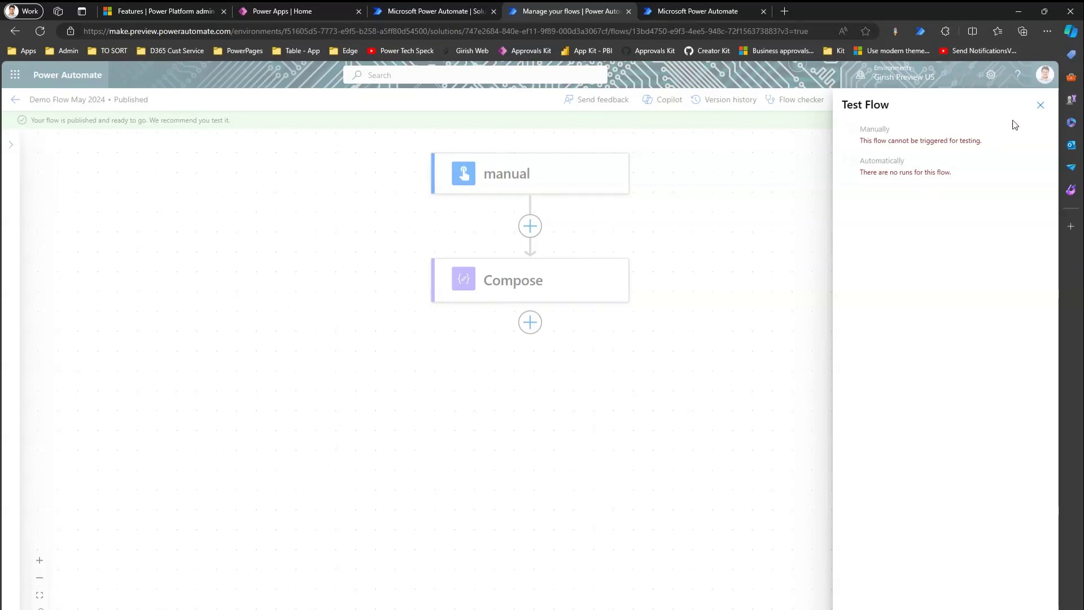
{"action": "left_click", "coordinate": [1043, 105]}
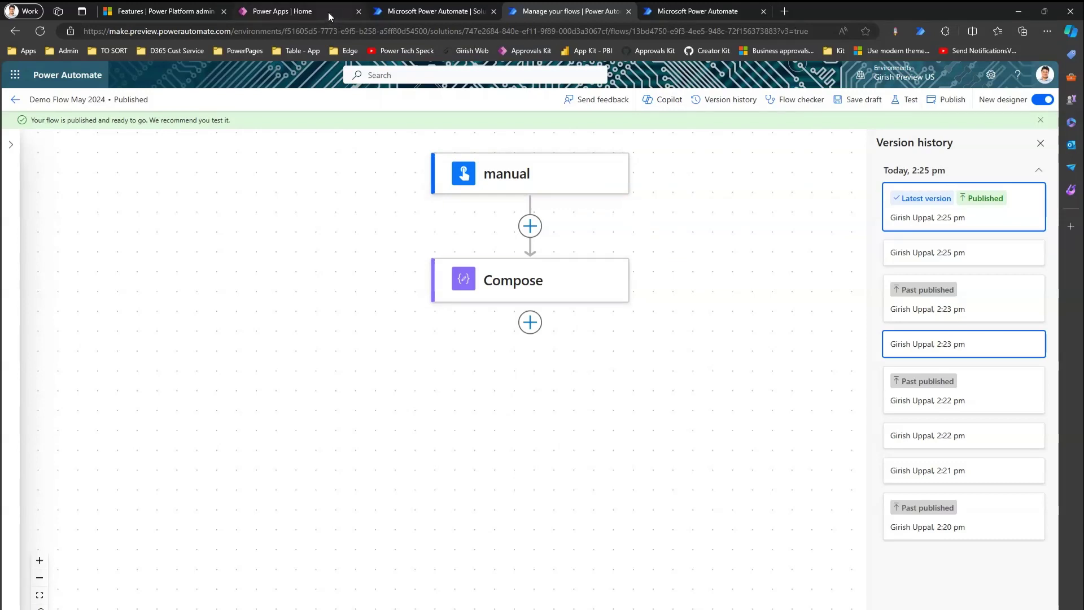
Switch to Power Apps and select the Preview US environment.
{"action": "left_click", "coordinate": [168, 10]}
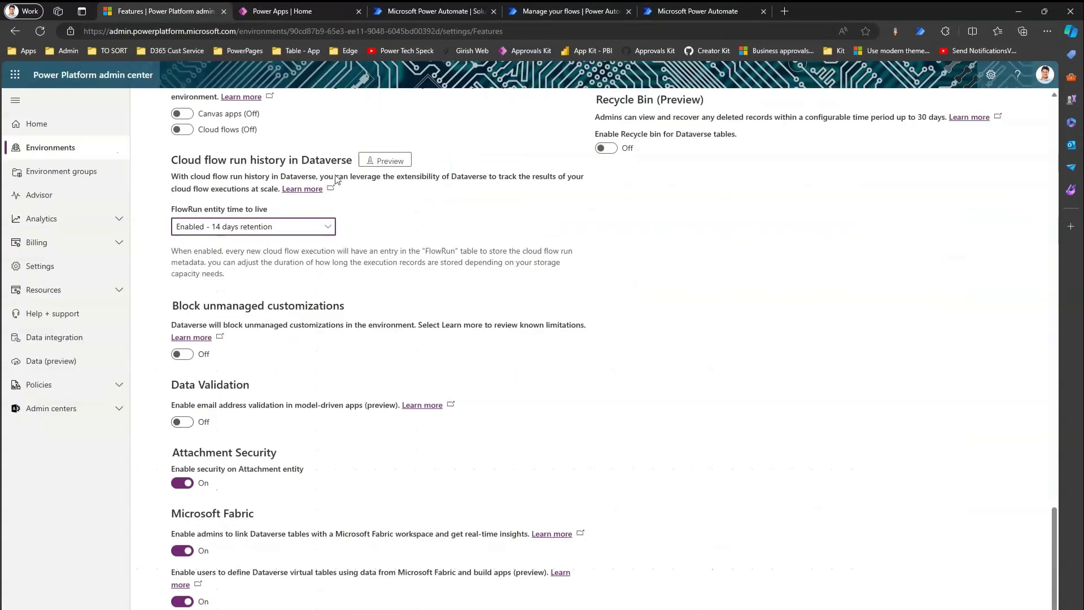
{"action": "left_click", "coordinate": [784, 11]}
{"action": "left_click", "coordinate": [303, 13]}
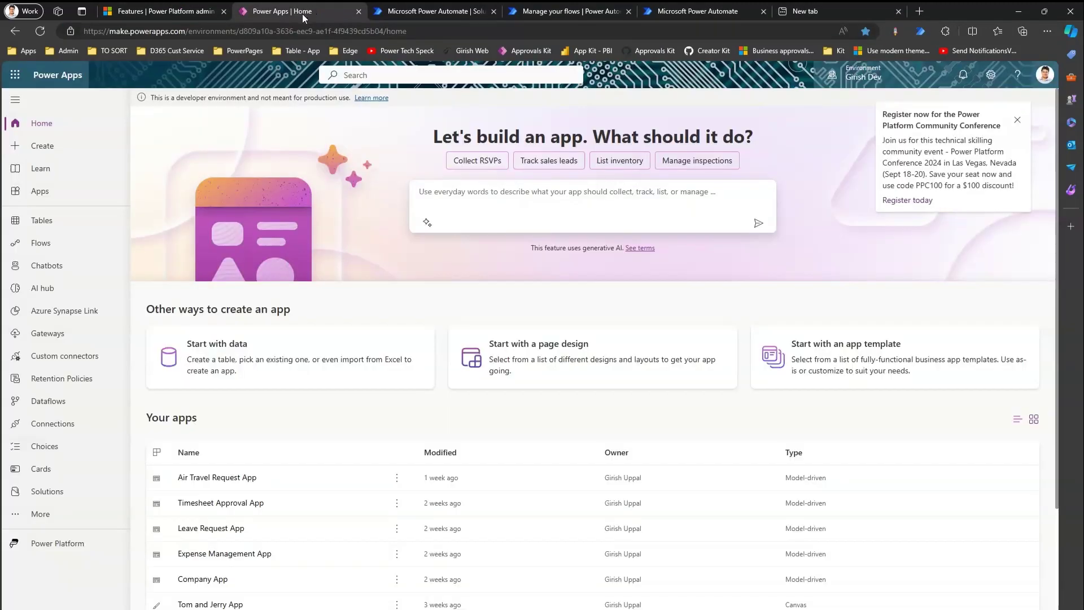
{"action": "left_click", "coordinate": [855, 73]}
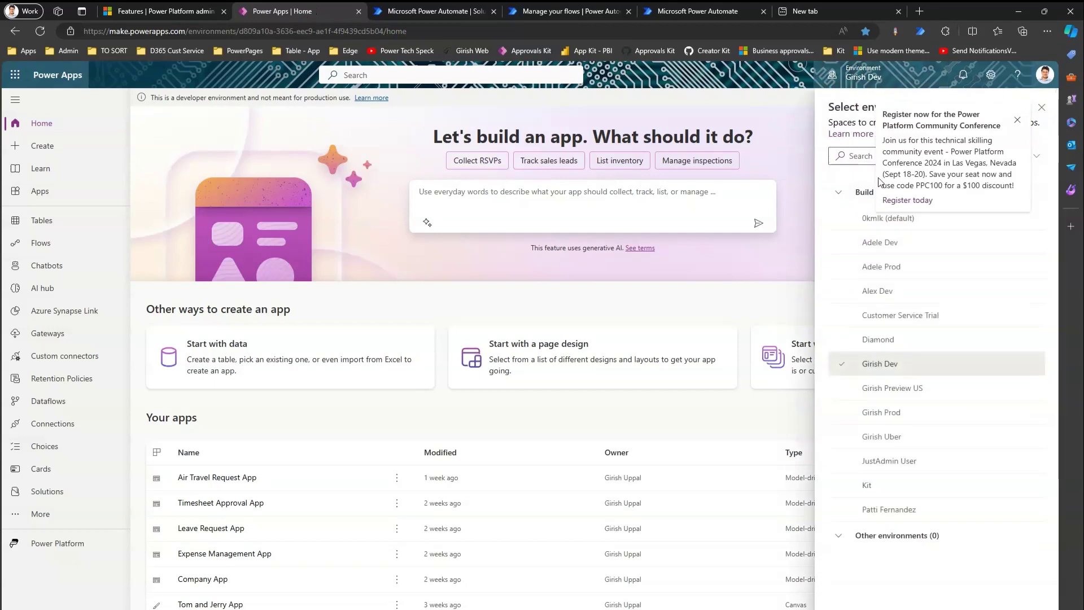
{"action": "left_click", "coordinate": [910, 389]}
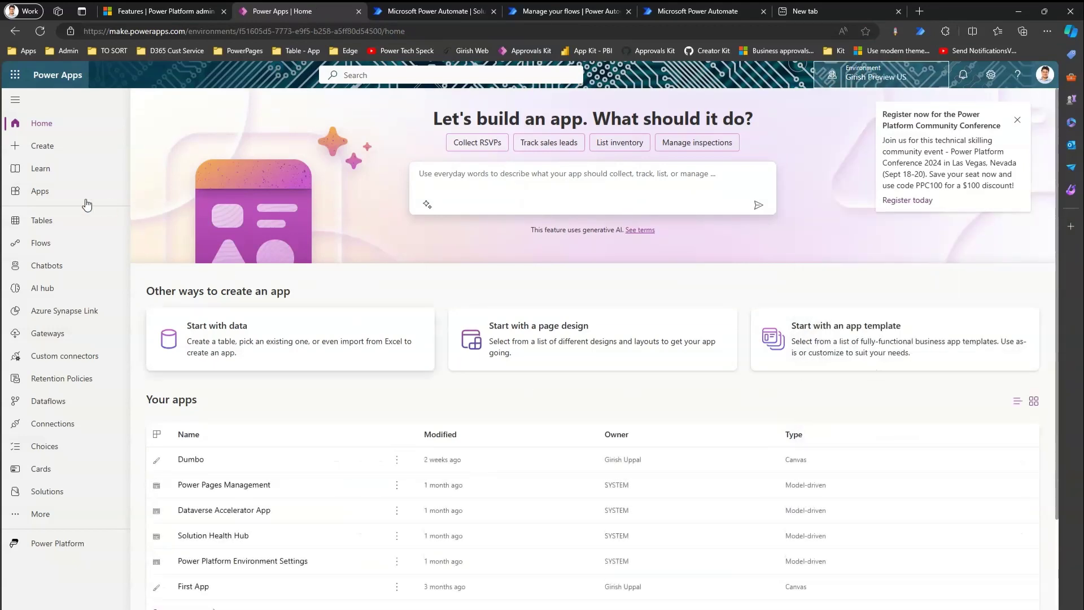
Search all Dataverse tables for "flow" and open the Flow Run table.
{"action": "left_click", "coordinate": [68, 220]}
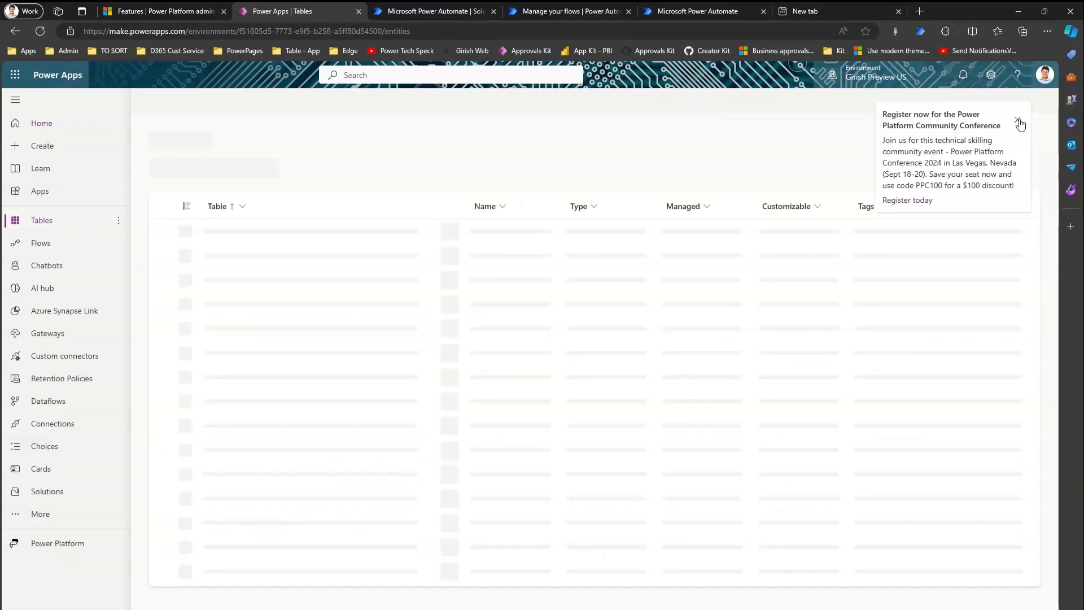
{"action": "left_click", "coordinate": [1018, 122]}
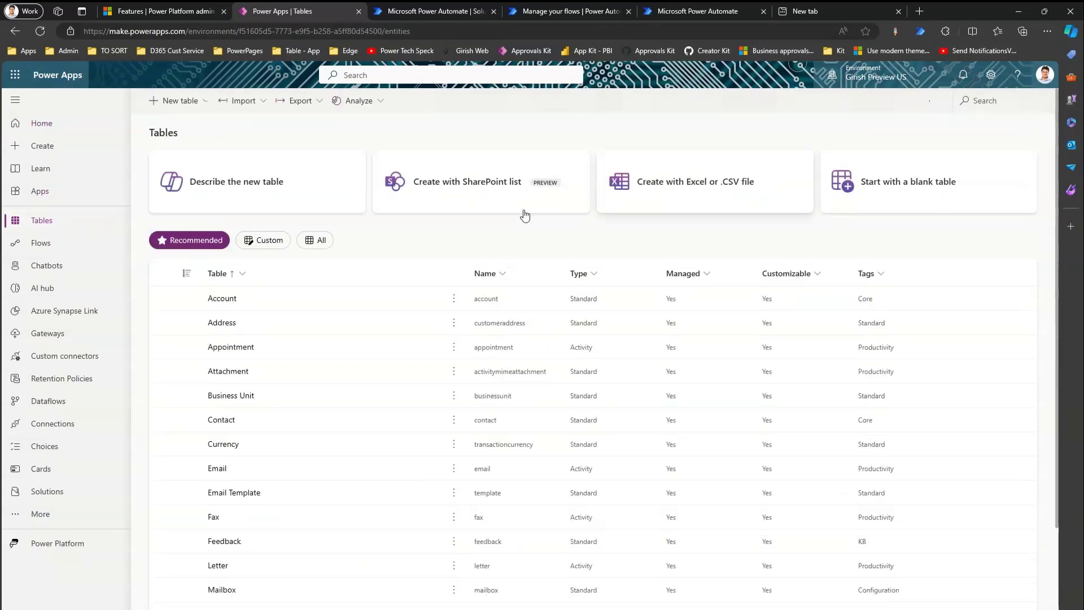
{"action": "left_click", "coordinate": [314, 240]}
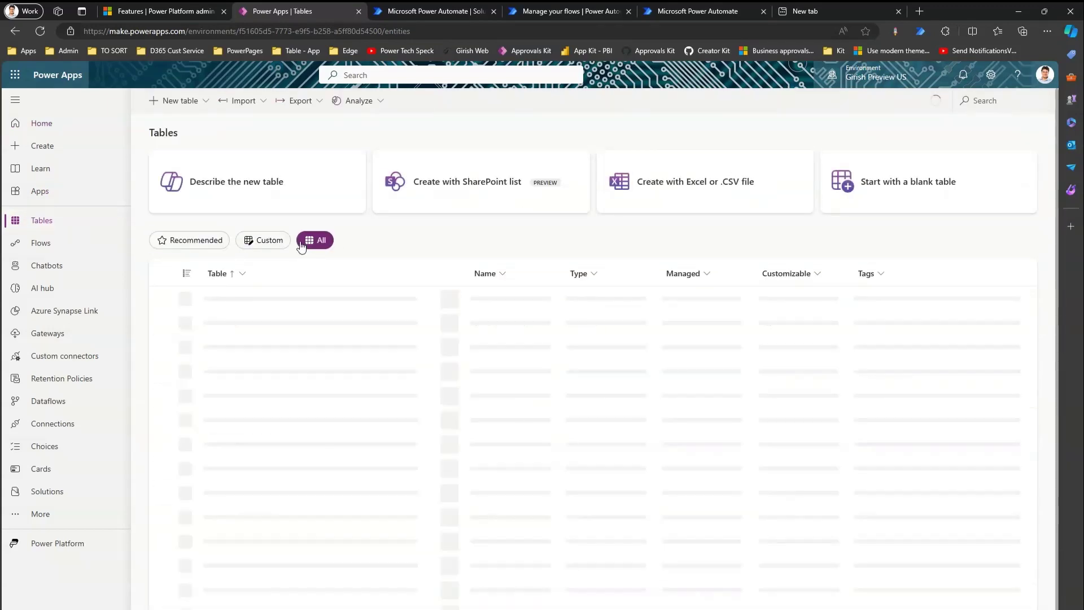
{"action": "left_click", "coordinate": [984, 106]}
{"action": "type", "text": "flow"}
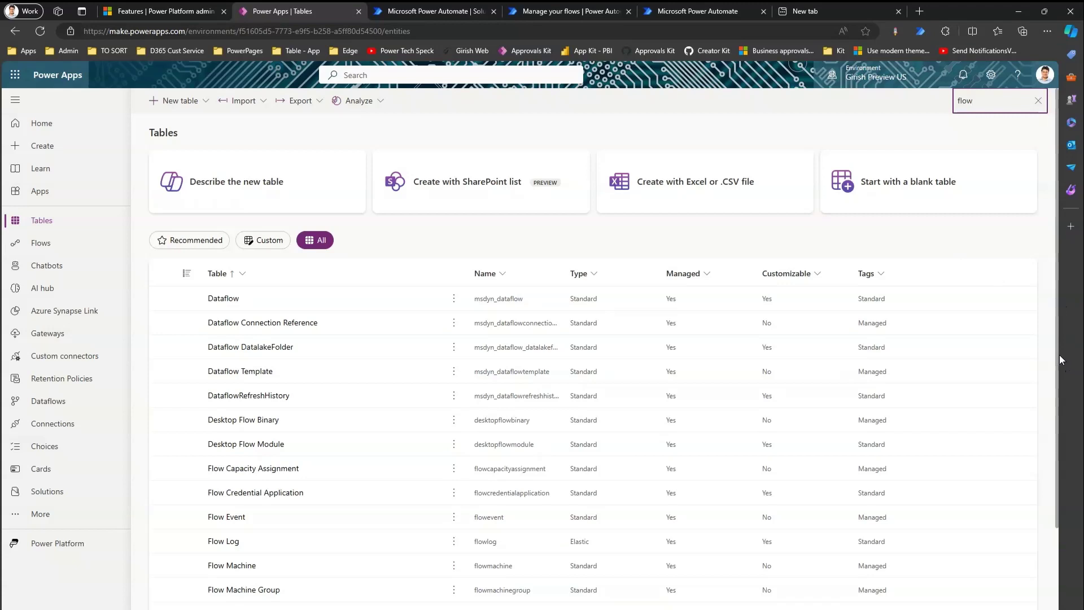
{"action": "left_click_drag", "start_coordinate": [1059, 357], "coordinate": [1056, 446]}
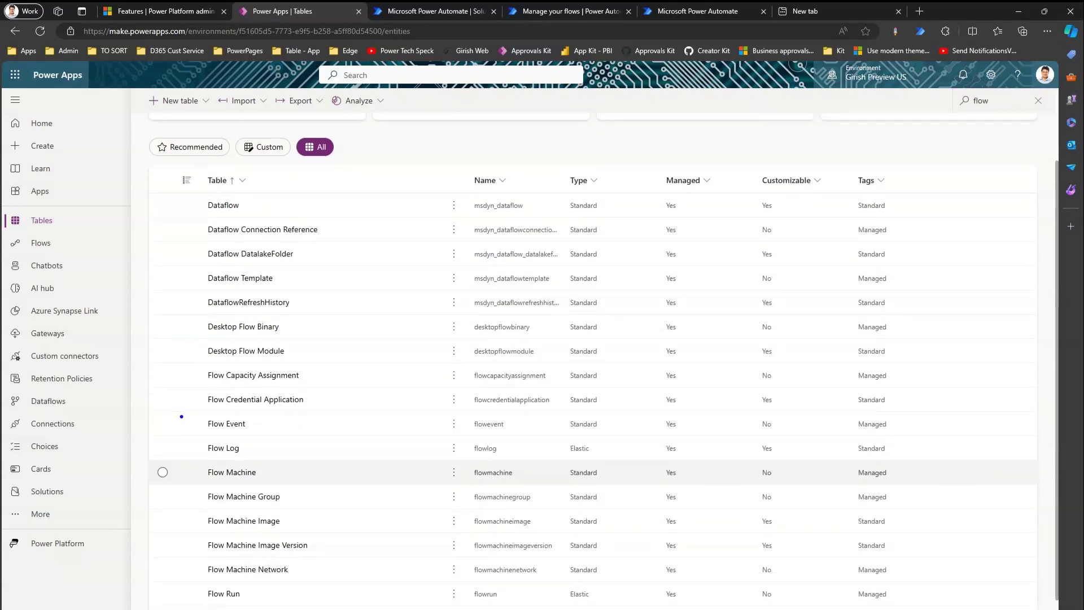
{"action": "mouse_move", "coordinate": [181, 417]}
{"action": "left_mouse_down"}
{"action": "mouse_move", "coordinate": [245, 593]}
{"action": "mouse_move", "coordinate": [545, 608]}
{"action": "left_mouse_up"}
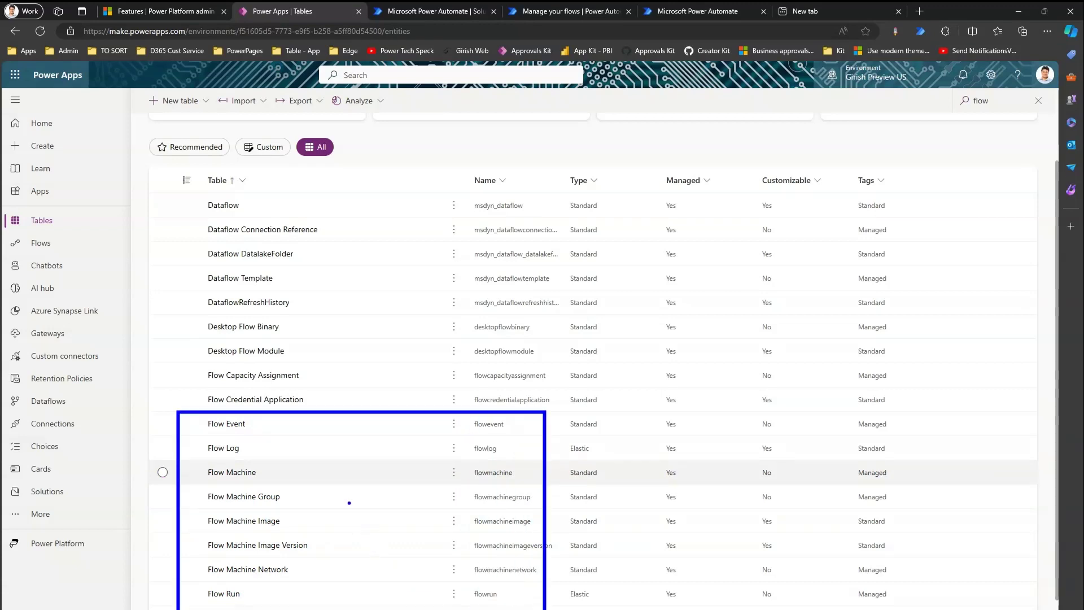
{"action": "key", "text": "Escape"}
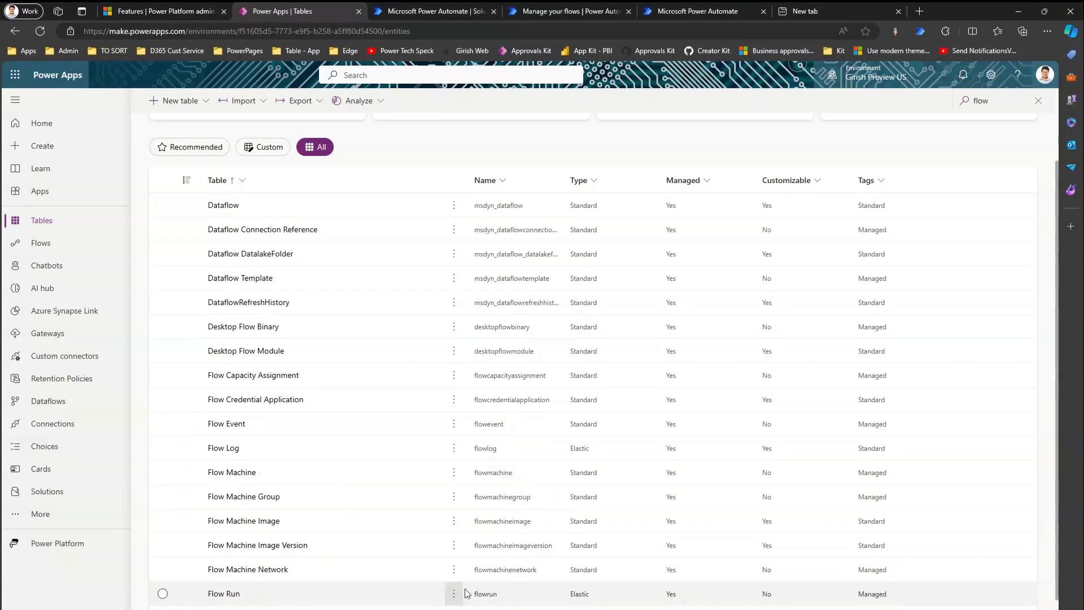
{"action": "left_click", "coordinate": [230, 595]}
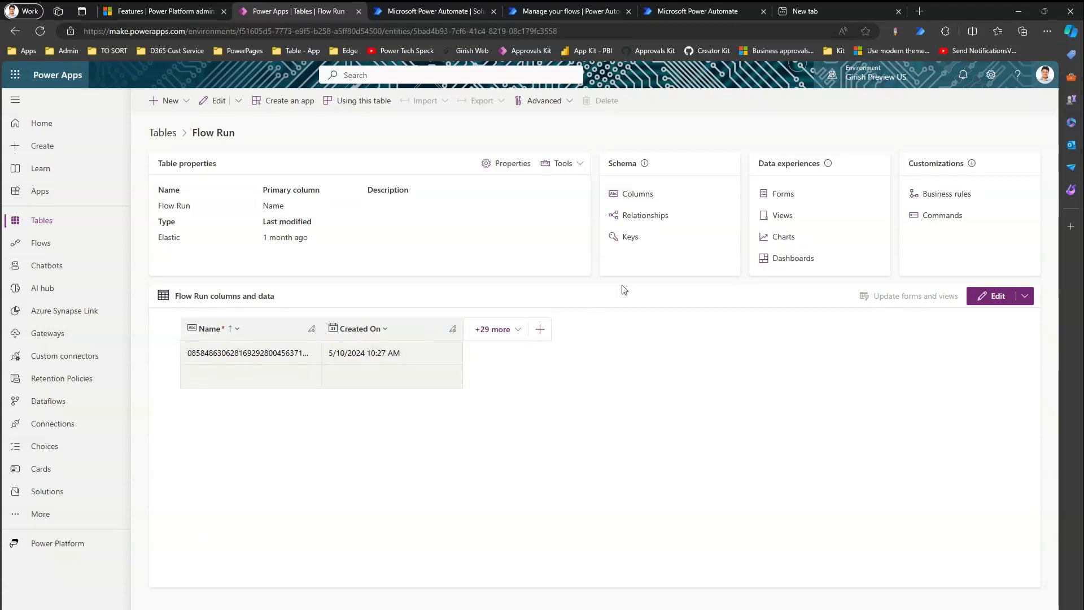
Switch to the Dev environment and list its Dataverse tables.
{"action": "left_click", "coordinate": [870, 79]}
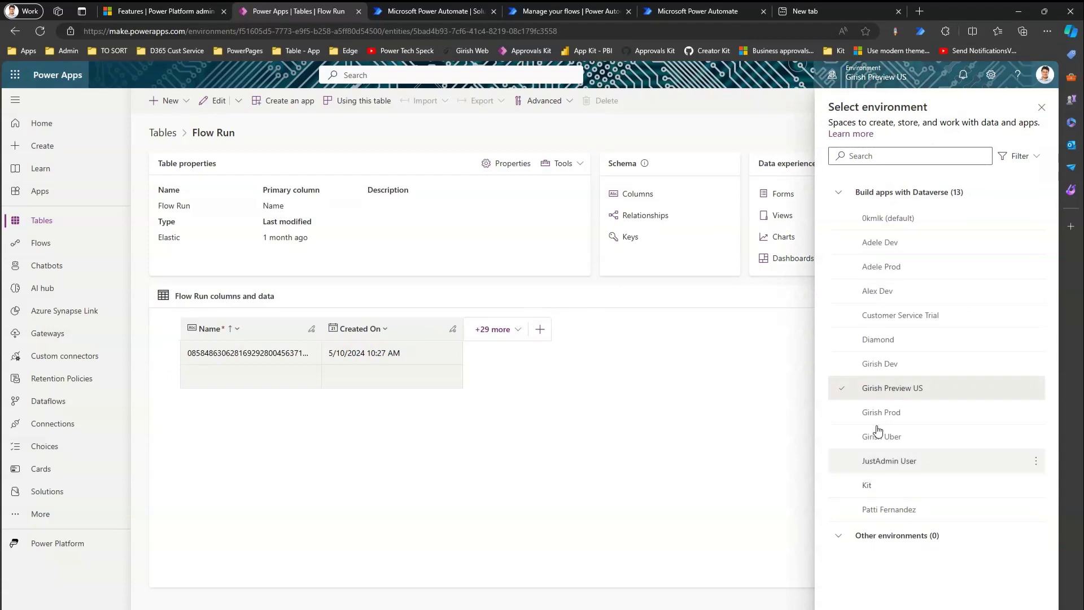
{"action": "left_click", "coordinate": [883, 364]}
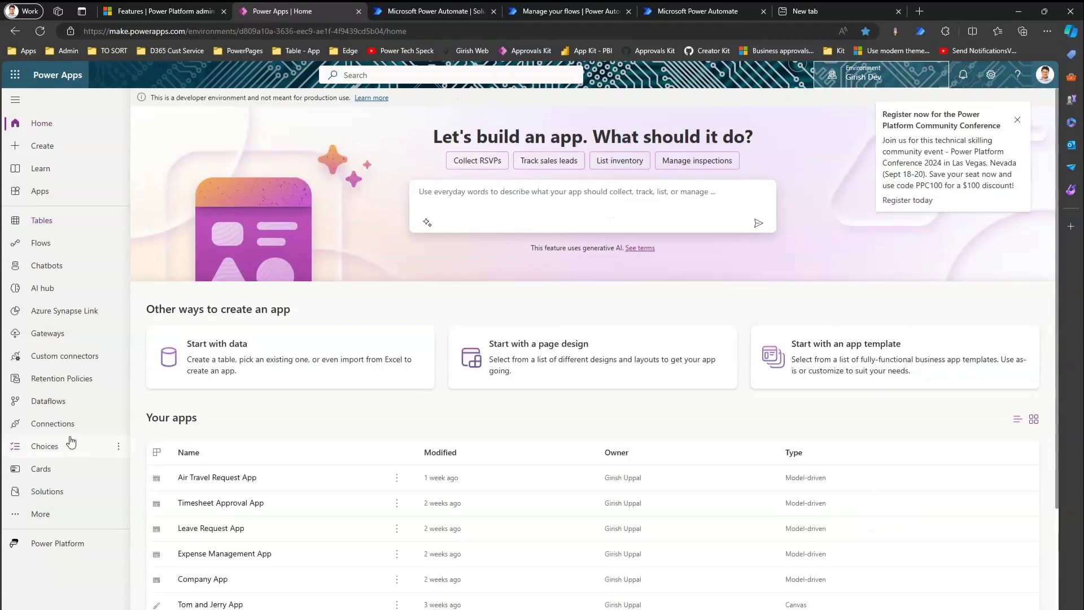
{"action": "left_click", "coordinate": [62, 225]}
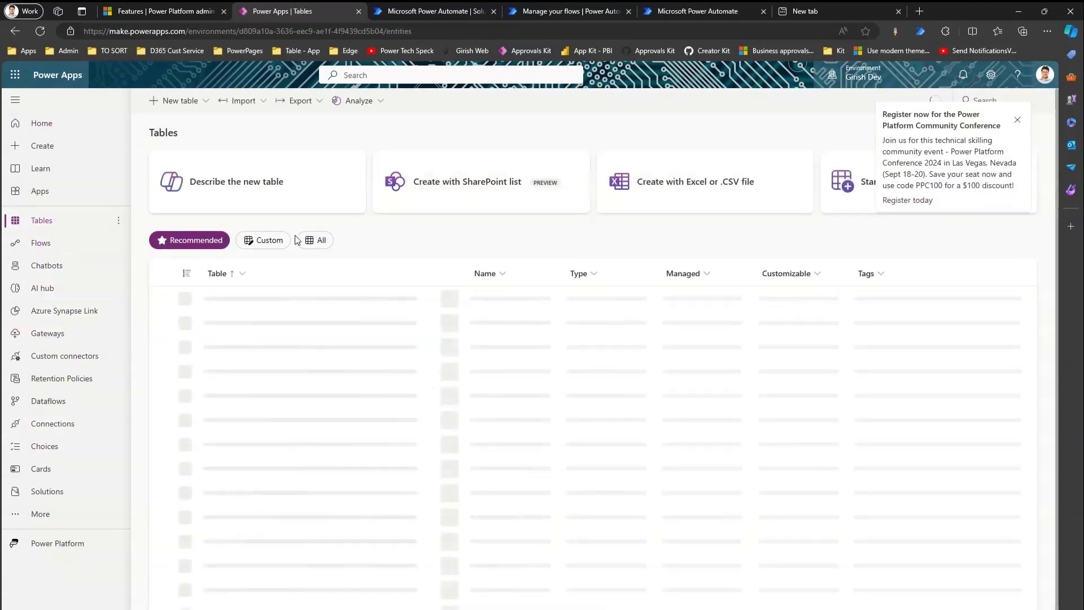
Search all tables in the Dev environment for "run" and dismiss the conference notice.
{"action": "left_click", "coordinate": [315, 240]}
{"action": "left_click", "coordinate": [977, 99]}
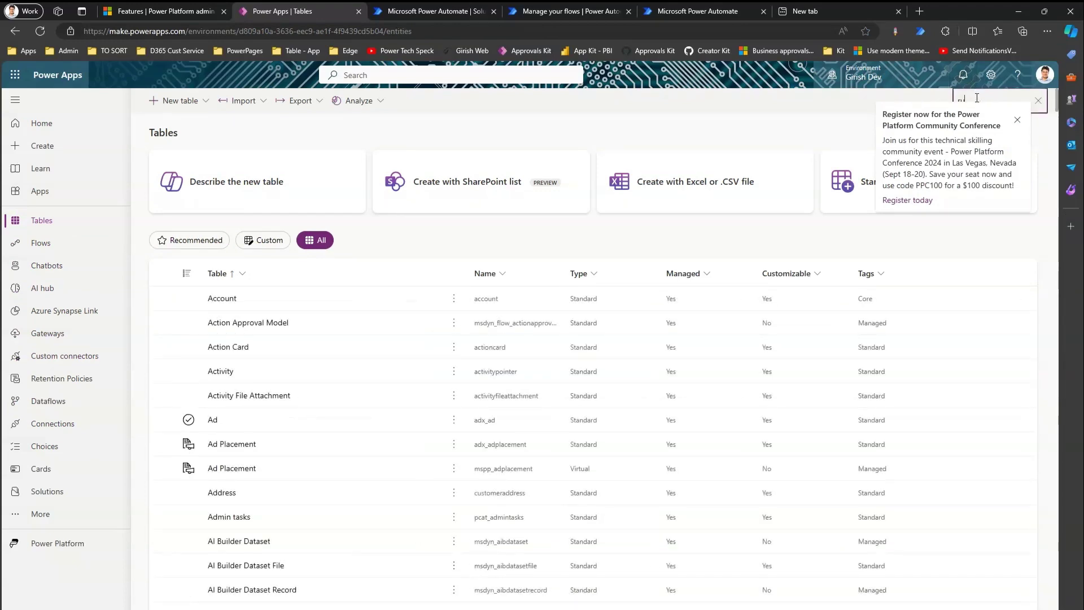
{"action": "type", "text": "run"}
{"action": "left_click", "coordinate": [1019, 120]}
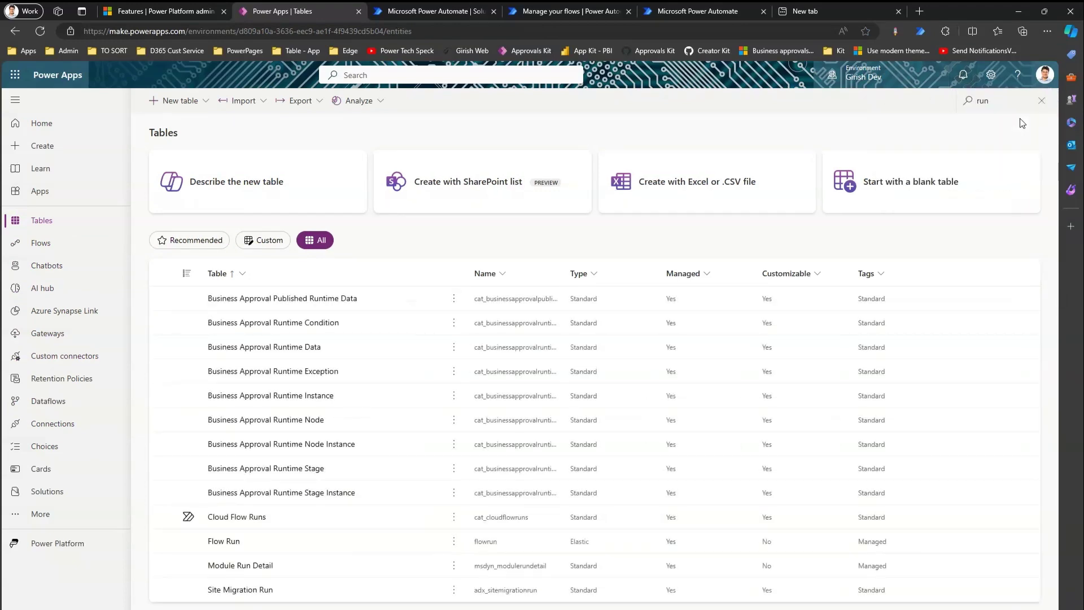
Open the Flow Run table's full list of rows and widen the Name column to show the complete values.
{"action": "left_click", "coordinate": [224, 541]}
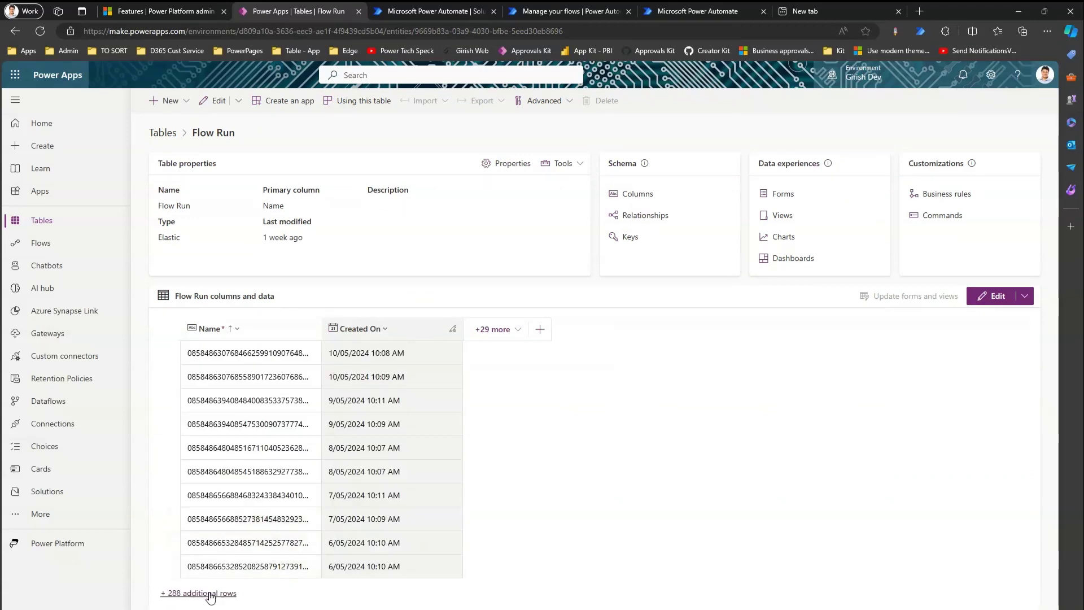
{"action": "left_click", "coordinate": [210, 593]}
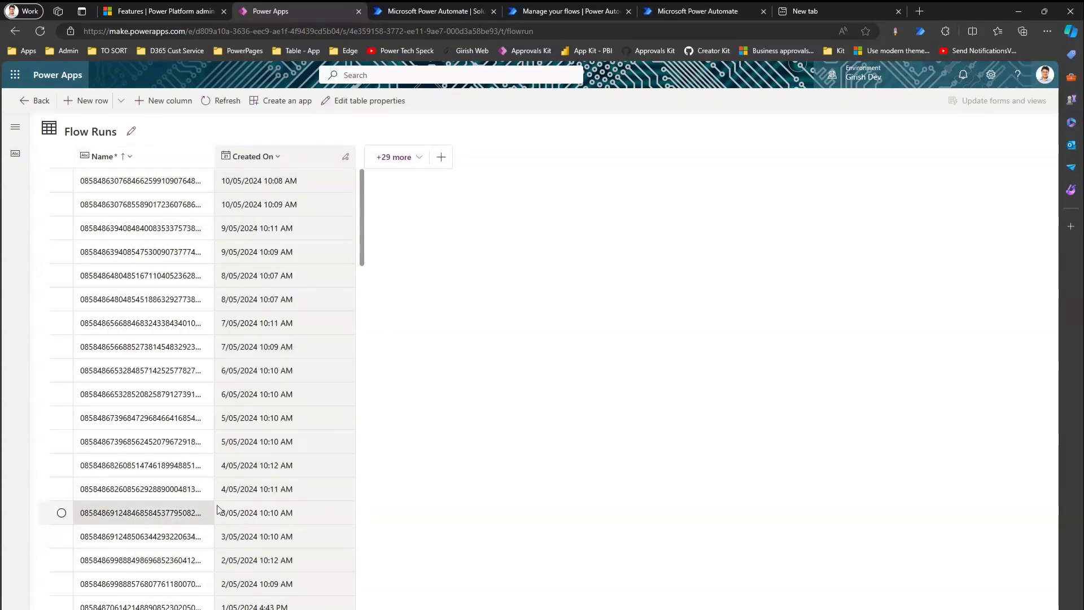
{"action": "left_click_drag", "start_coordinate": [215, 153], "coordinate": [277, 153]}
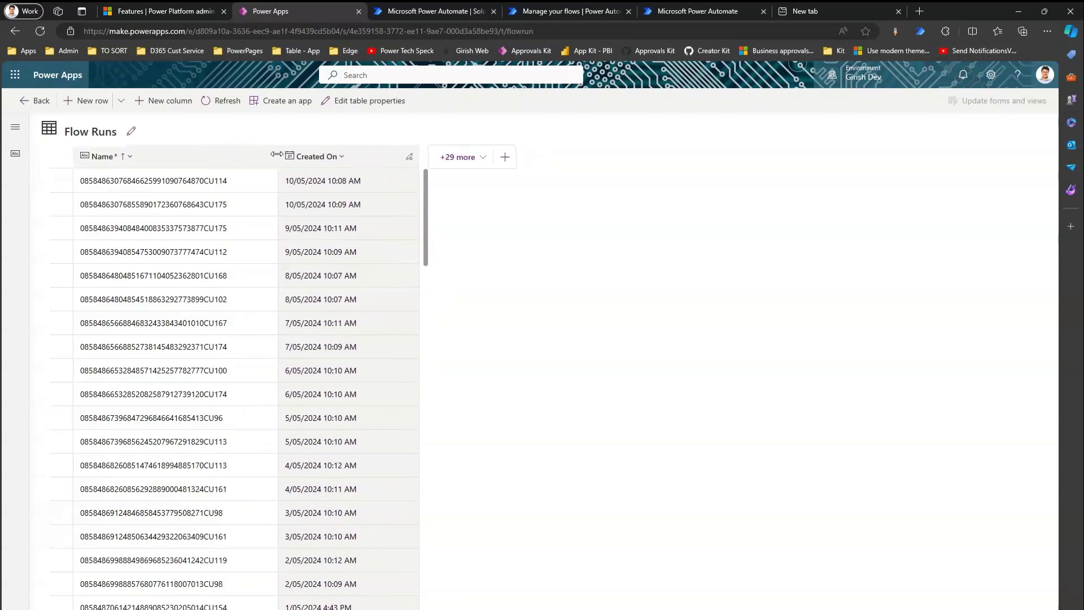
Choose the Duration, End time, Error code, Error message and FlowRunId columns for display in the Flow Runs list.
{"action": "left_click", "coordinate": [484, 157]}
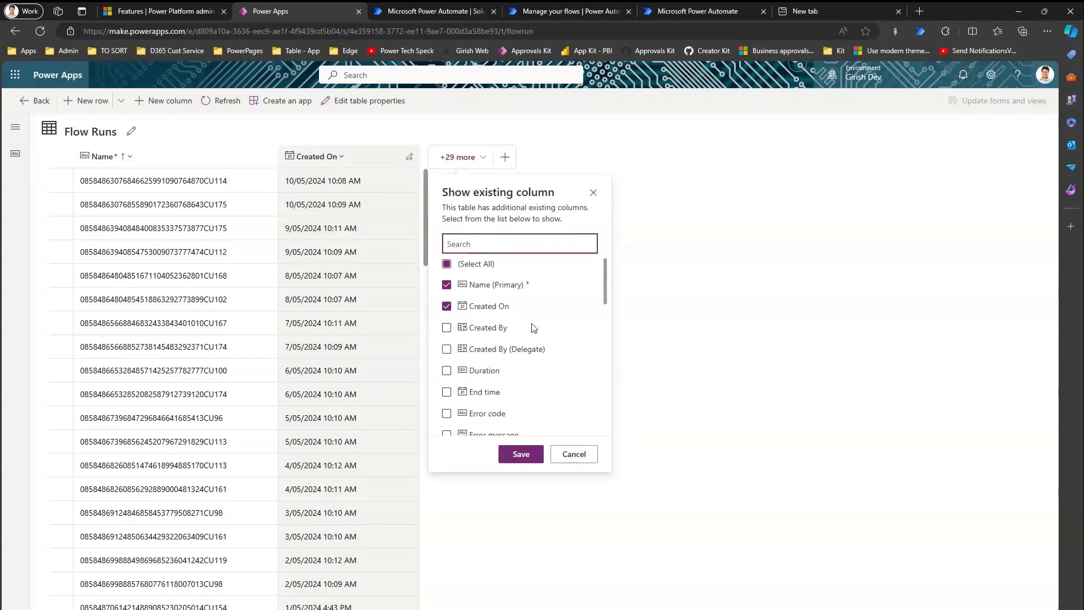
{"action": "left_click", "coordinate": [446, 371]}
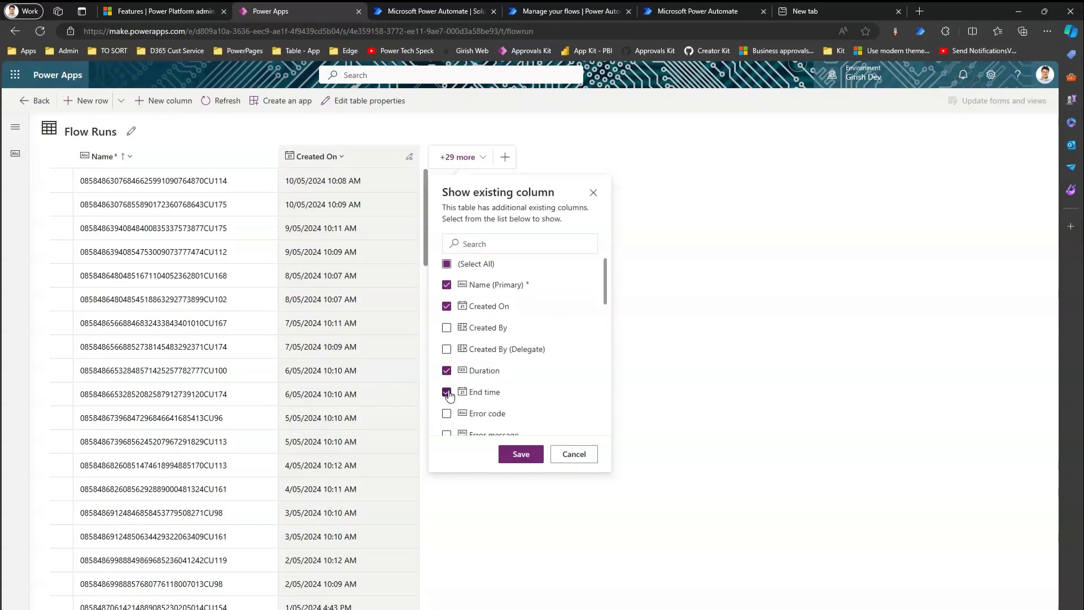
{"action": "scroll", "coordinate": [605, 311], "scroll_direction": "down", "scroll_amount": 1}
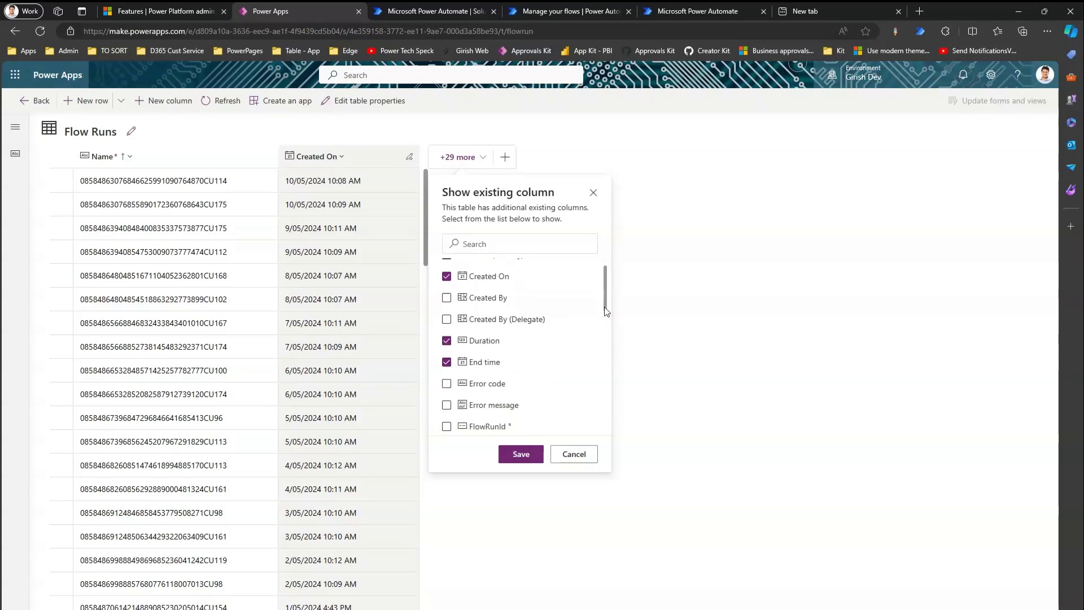
{"action": "scroll", "coordinate": [604, 317], "scroll_direction": "down", "scroll_amount": 2}
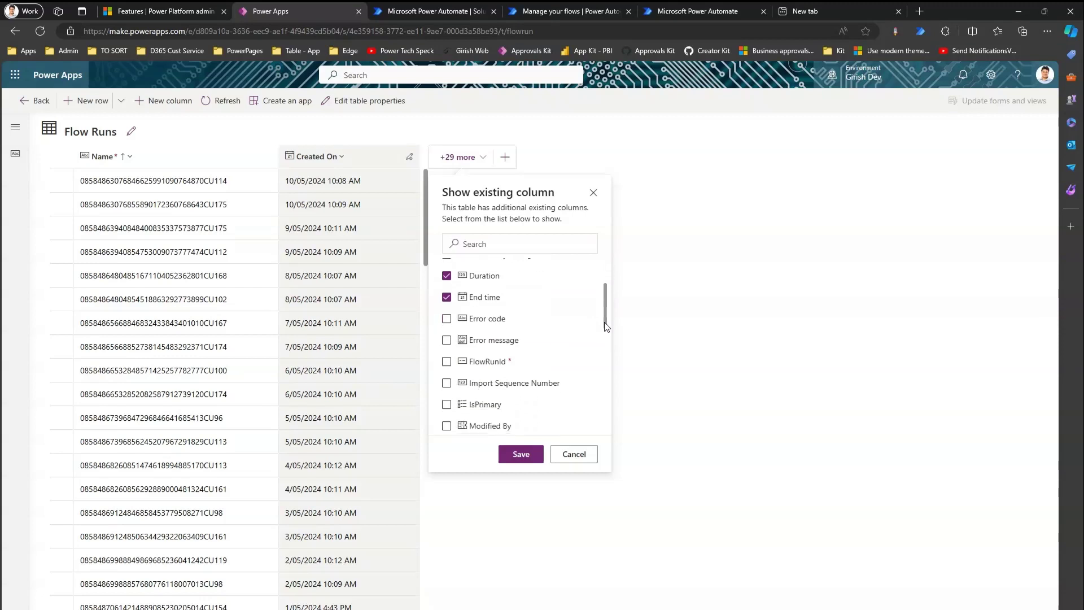
{"action": "left_click", "coordinate": [447, 312]}
{"action": "left_click", "coordinate": [447, 334]}
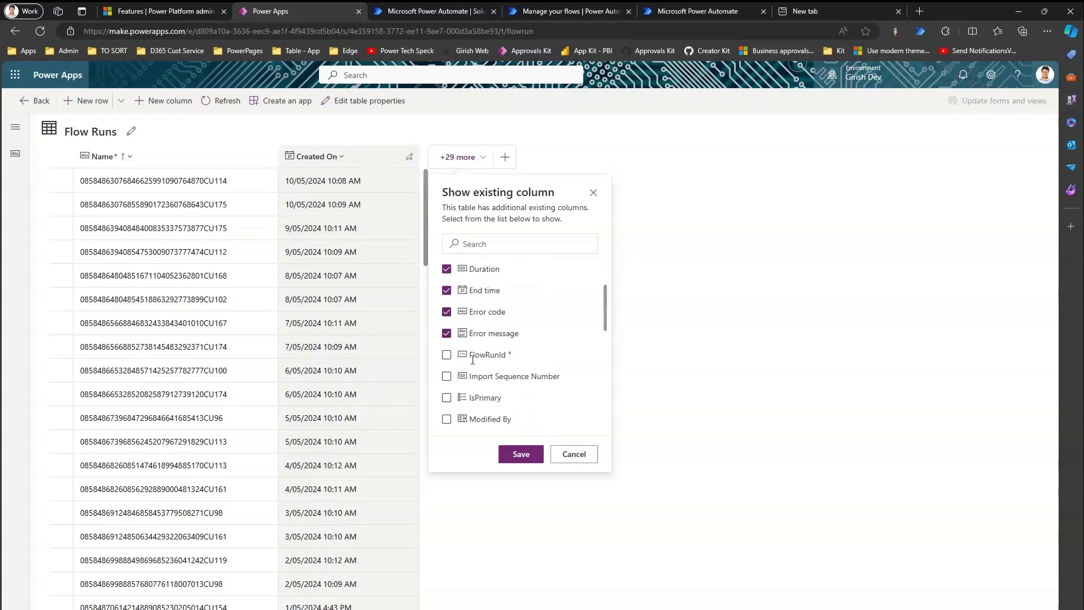
{"action": "left_click", "coordinate": [447, 355]}
Add the Partition Id, Start time, Status and Time to live columns to the selection and save it.
{"action": "left_click_drag", "start_coordinate": [606, 320], "coordinate": [618, 395]}
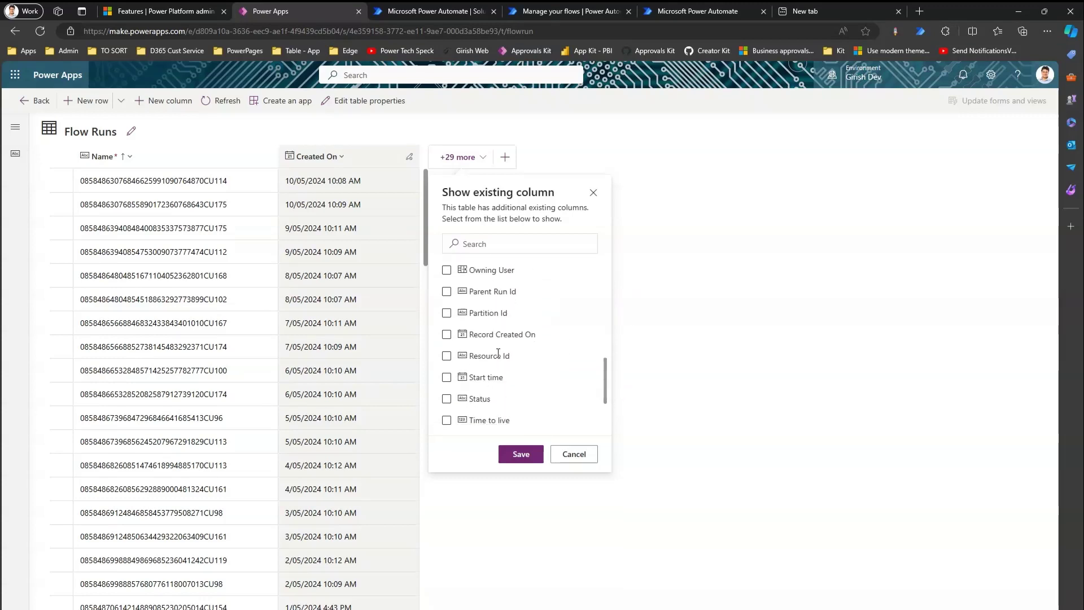
{"action": "left_click", "coordinate": [446, 313]}
{"action": "left_click", "coordinate": [447, 315]}
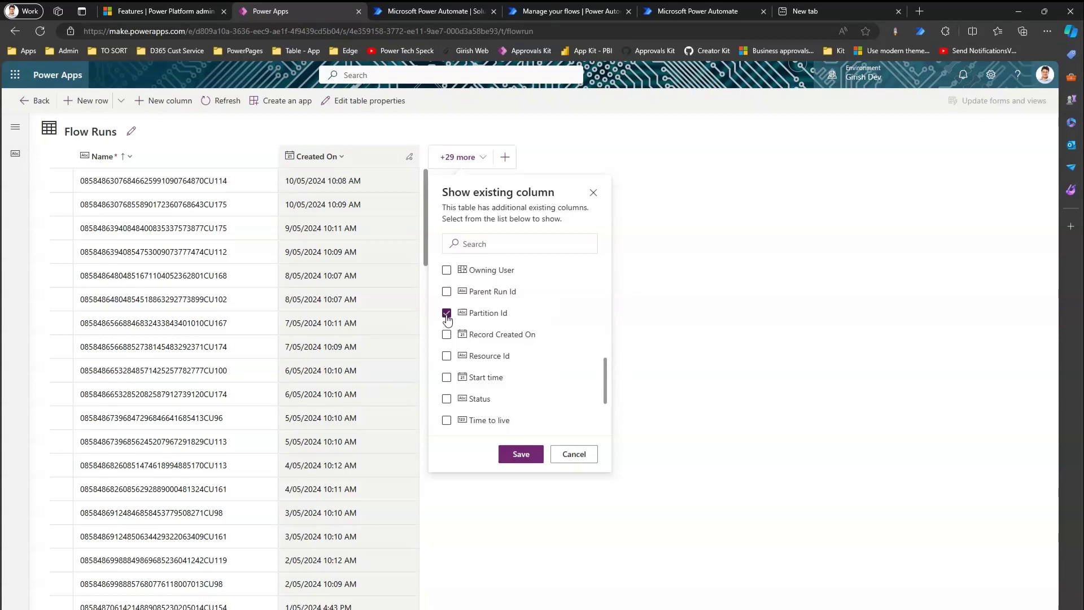
{"action": "left_click", "coordinate": [446, 377]}
{"action": "left_click", "coordinate": [447, 399]}
{"action": "left_click", "coordinate": [447, 421]}
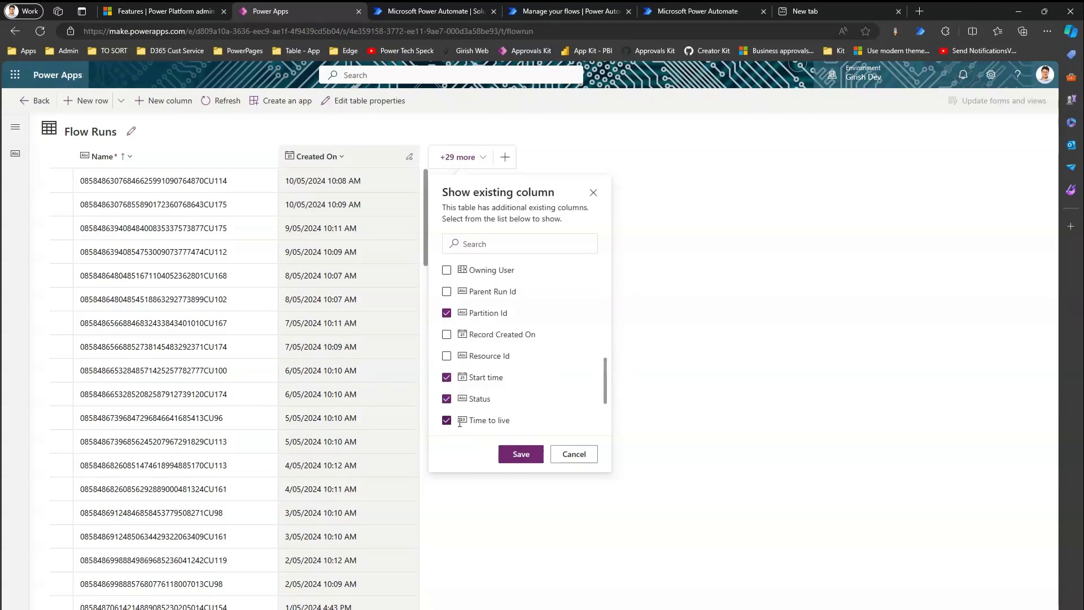
{"action": "left_click", "coordinate": [520, 455]}
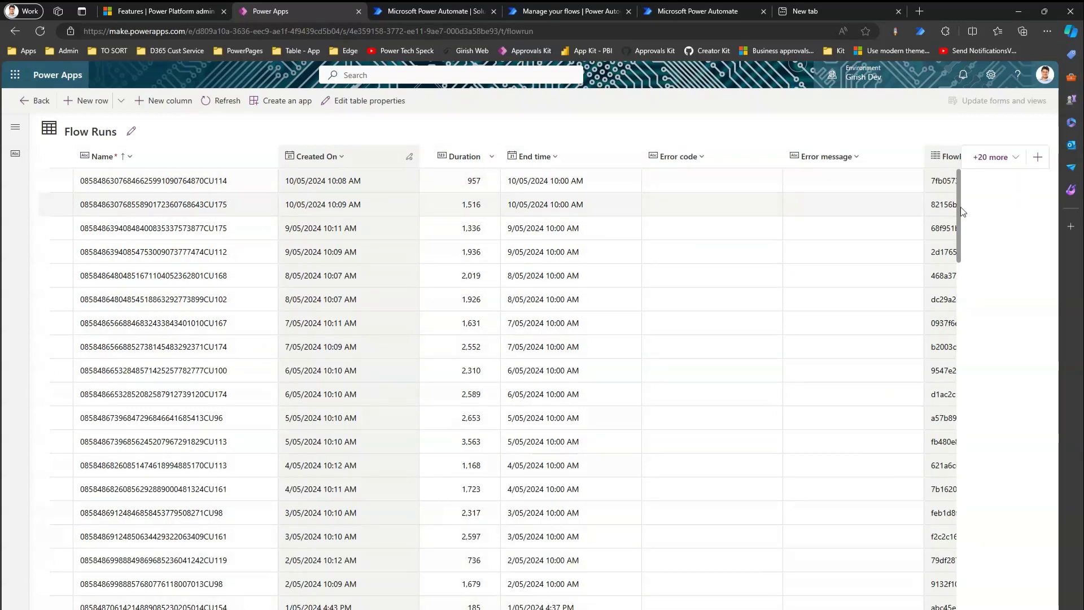
Examine the Flow Runs records across all displayed columns, and return to the demo flow's designer in Power Automate.
{"action": "left_click_drag", "start_coordinate": [961, 208], "coordinate": [978, 608]}
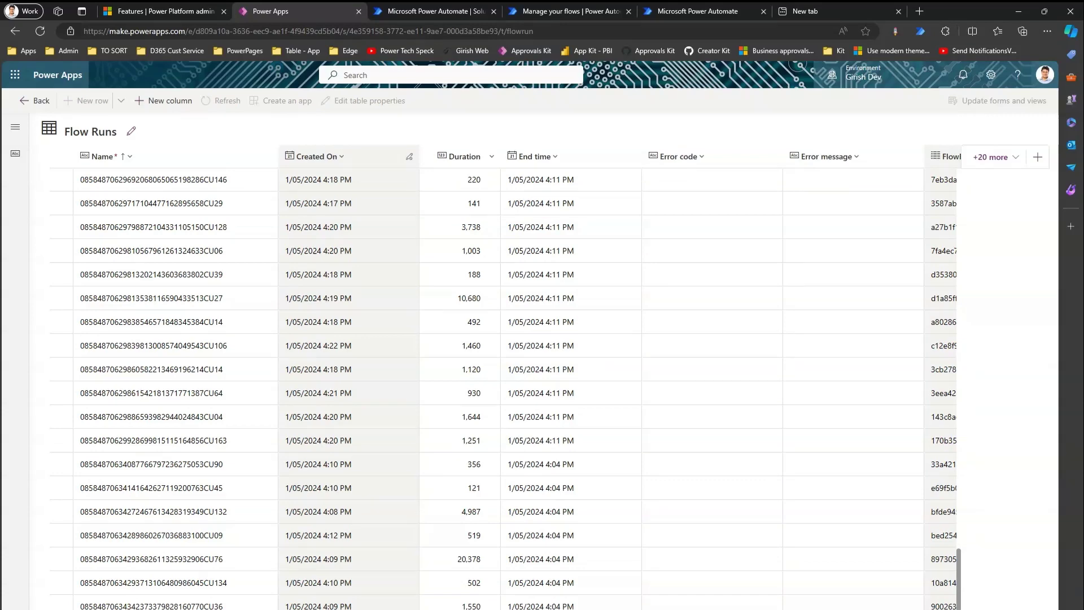
{"action": "scroll", "coordinate": [497, 390], "scroll_direction": "right", "scroll_amount": 5}
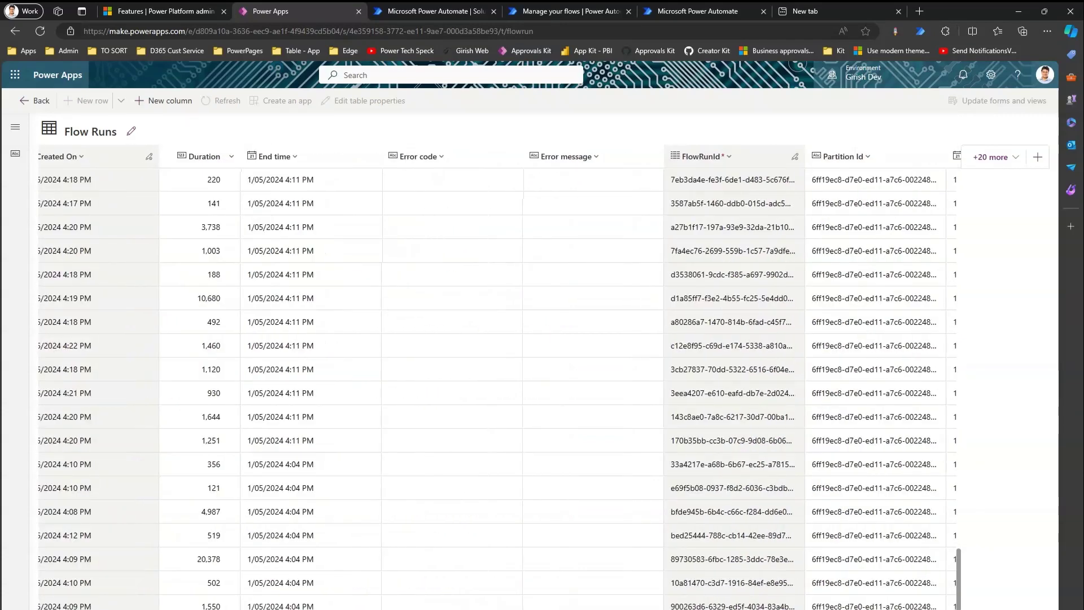
{"action": "scroll", "coordinate": [542, 390], "scroll_direction": "right", "scroll_amount": 4}
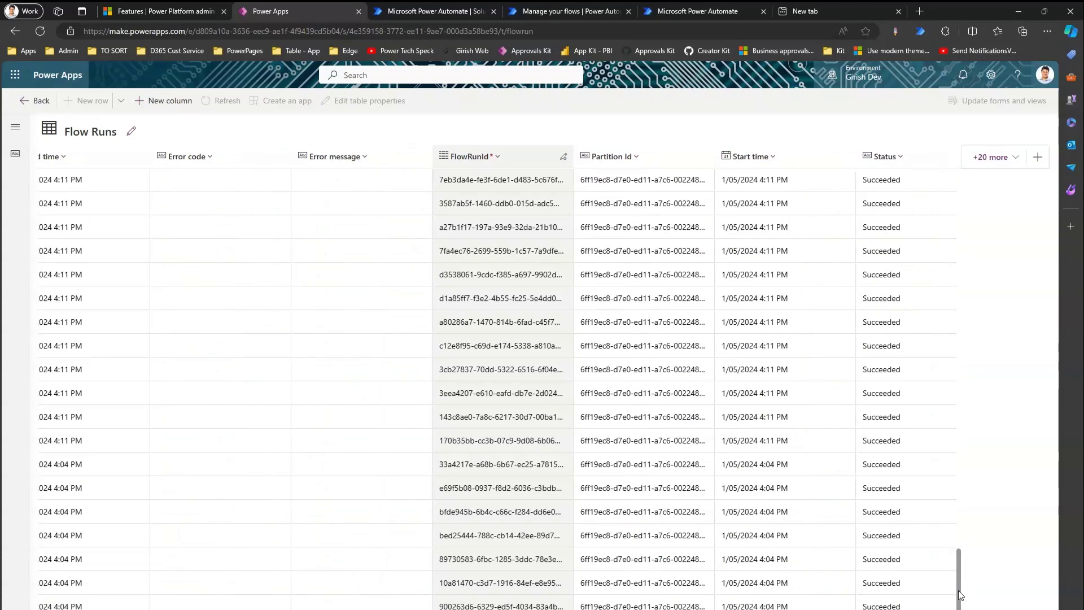
{"action": "left_click_drag", "start_coordinate": [960, 596], "coordinate": [968, 524]}
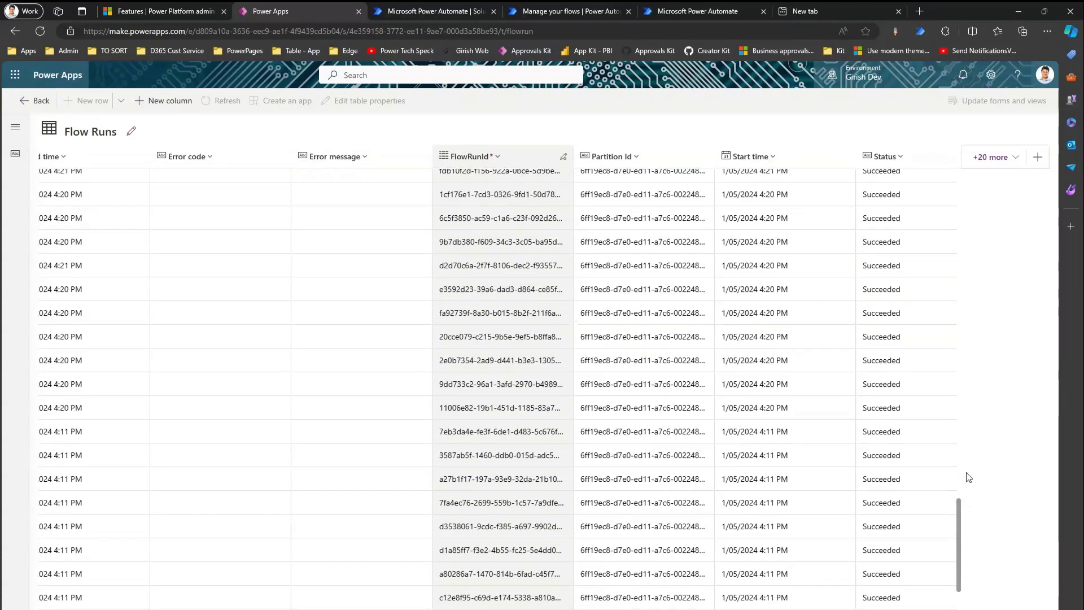
{"action": "scroll", "coordinate": [969, 477], "scroll_direction": "up", "scroll_amount": 6}
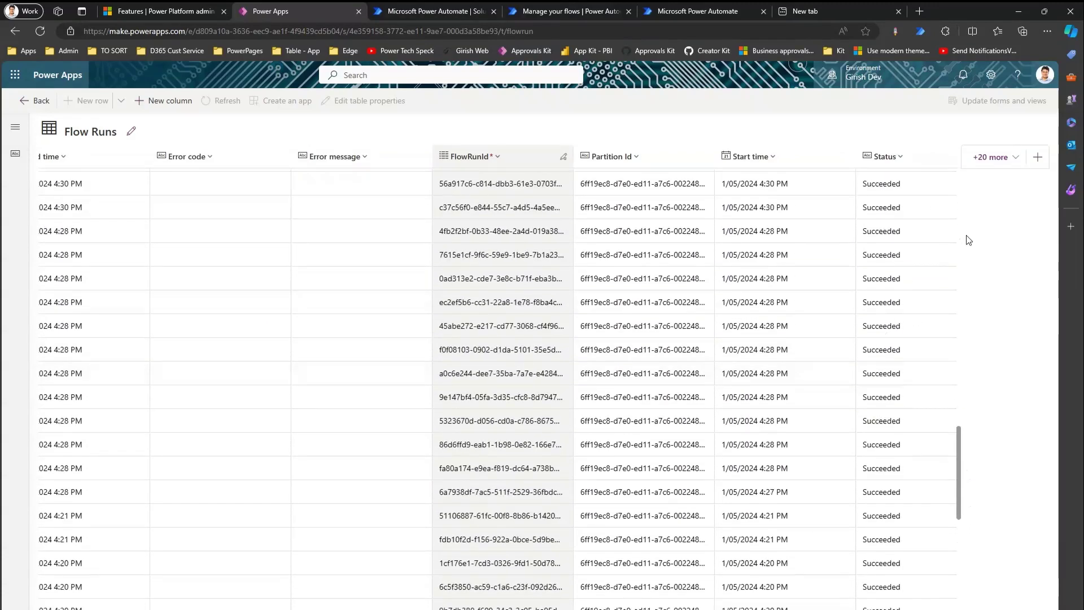
{"action": "left_click_drag", "start_coordinate": [960, 237], "coordinate": [963, 196]}
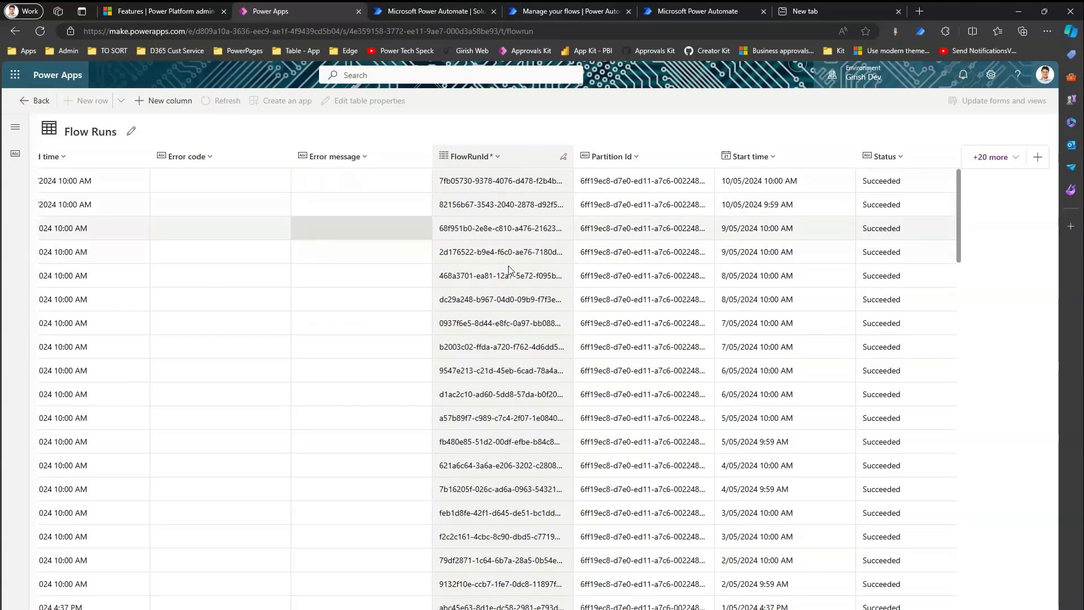
{"action": "scroll", "coordinate": [486, 378], "scroll_direction": "left", "scroll_amount": 6}
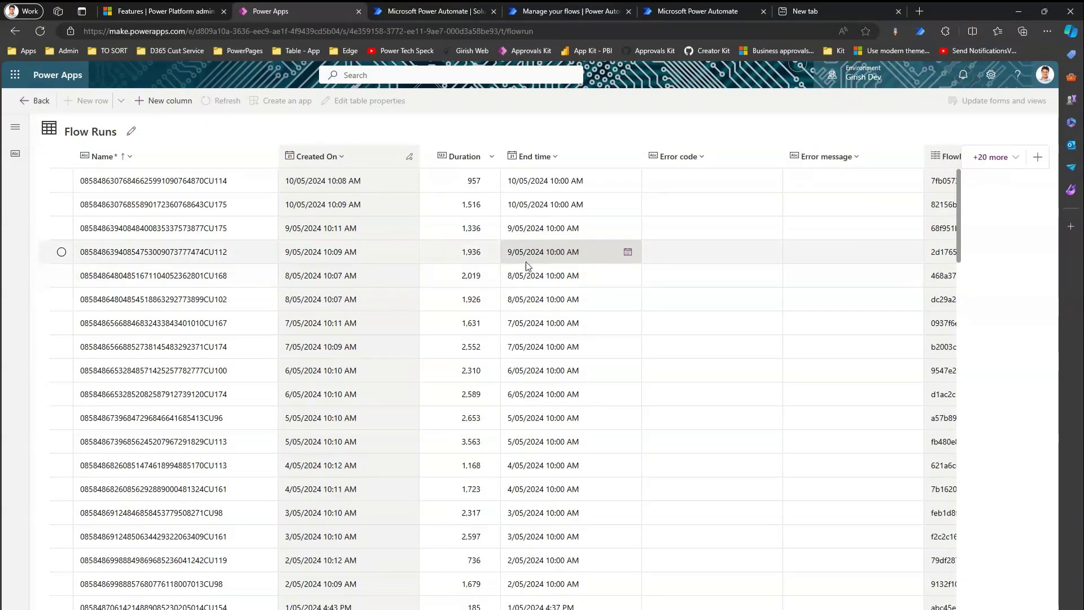
{"action": "left_click", "coordinate": [561, 10]}
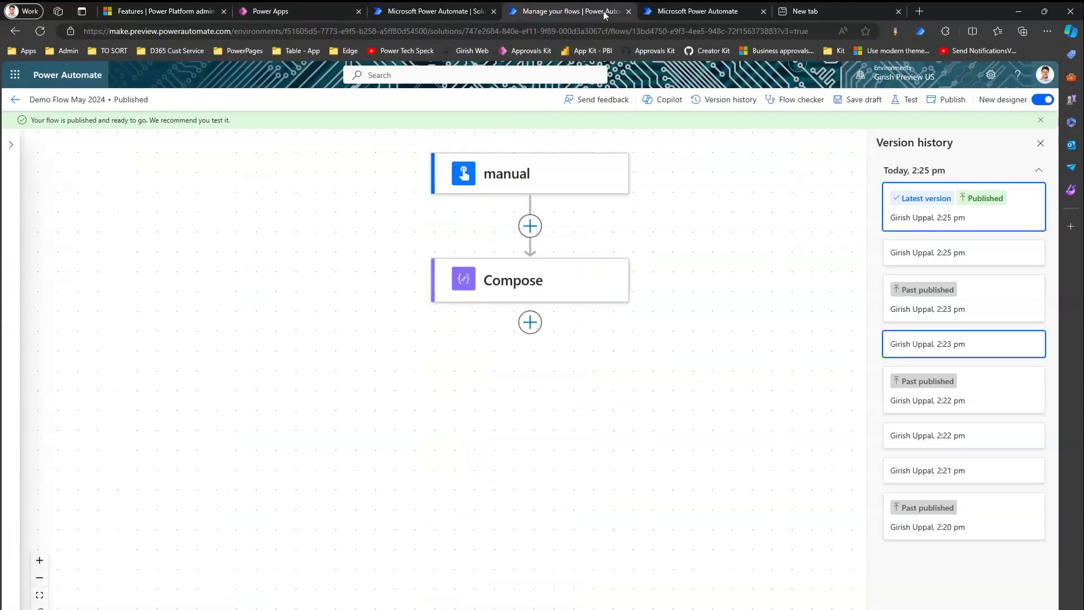